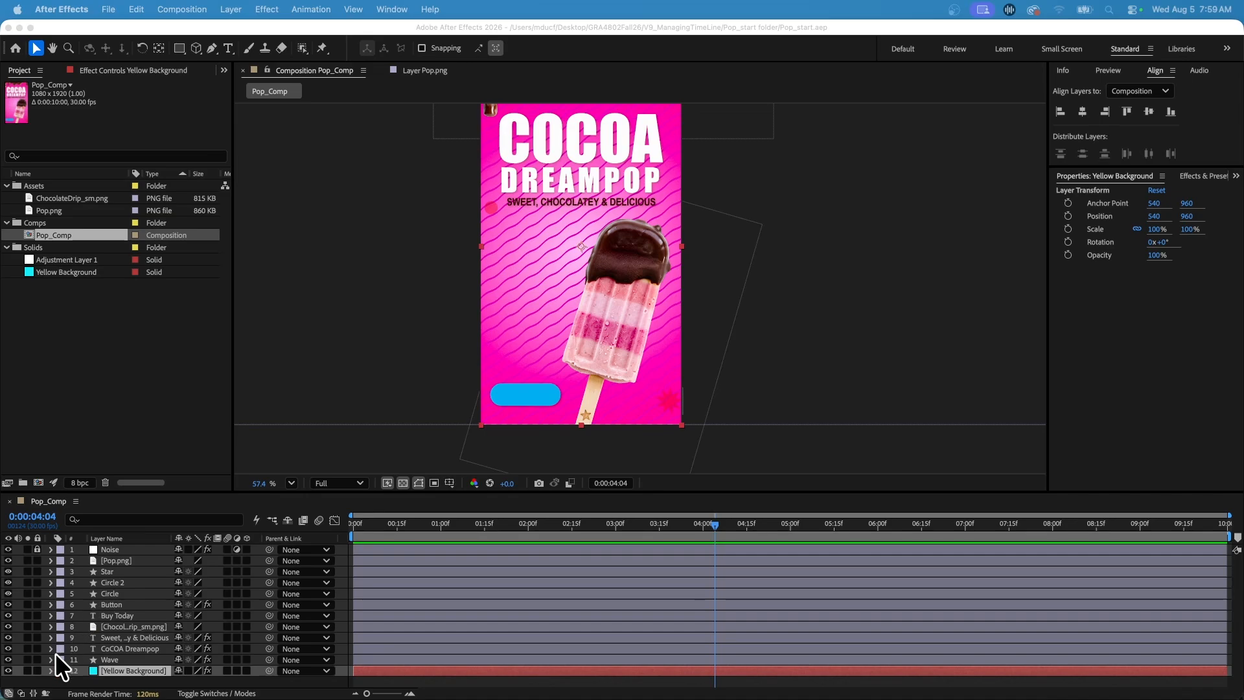
# Show the Mode and Track Matte columns alongside the layer switches in the Pop_Comp timeline and clear the layer selection.
pyautogui.click(21, 693)
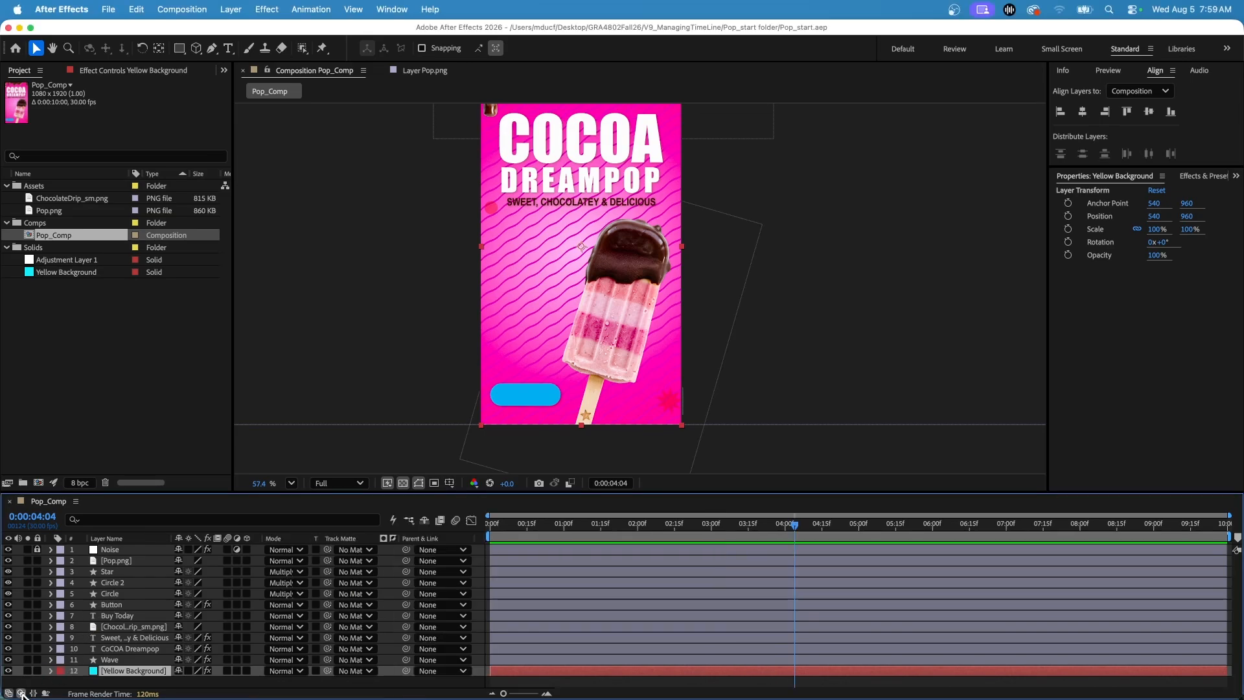
pyautogui.click(21, 693)
pyautogui.click(22, 693)
pyautogui.click(22, 693)
pyautogui.click(21, 693)
pyautogui.click(22, 693)
pyautogui.click(22, 693)
pyautogui.click(22, 693)
pyautogui.click(21, 693)
pyautogui.click(21, 693)
pyautogui.click(22, 693)
pyautogui.press('super+shift+a')
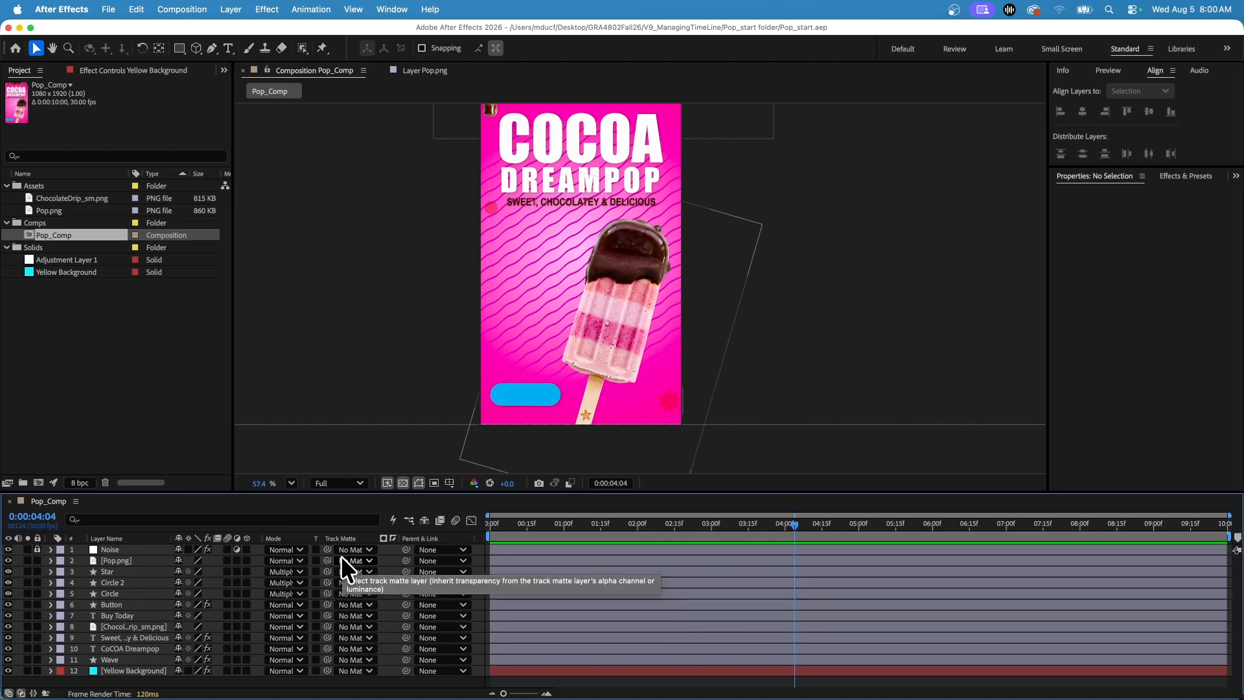
# Toggle the timeline's layer switches and transfer mode columns off and on to compare the layouts, finishing with both shown.
pyautogui.click(21, 693)
pyautogui.click(21, 693)
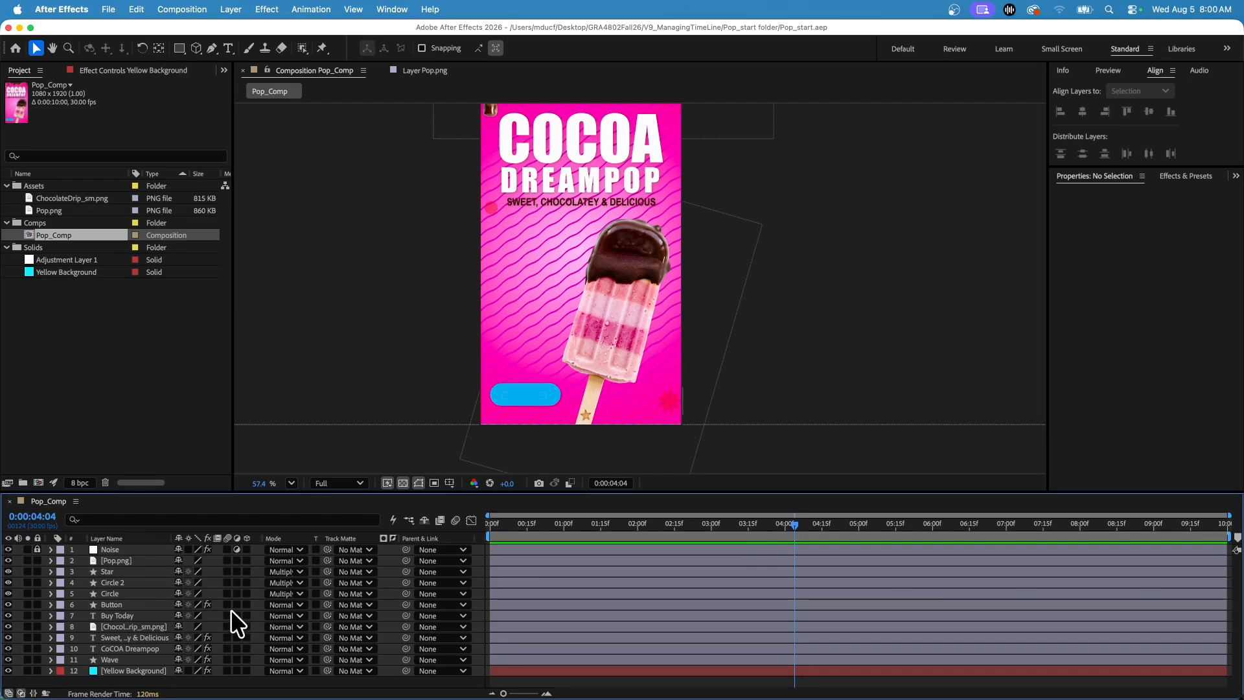
pyautogui.press('F4')
pyautogui.press('F4')
pyautogui.press('F4')
pyautogui.press('F4')
pyautogui.press('F4')
pyautogui.press('F4')
pyautogui.press('F4')
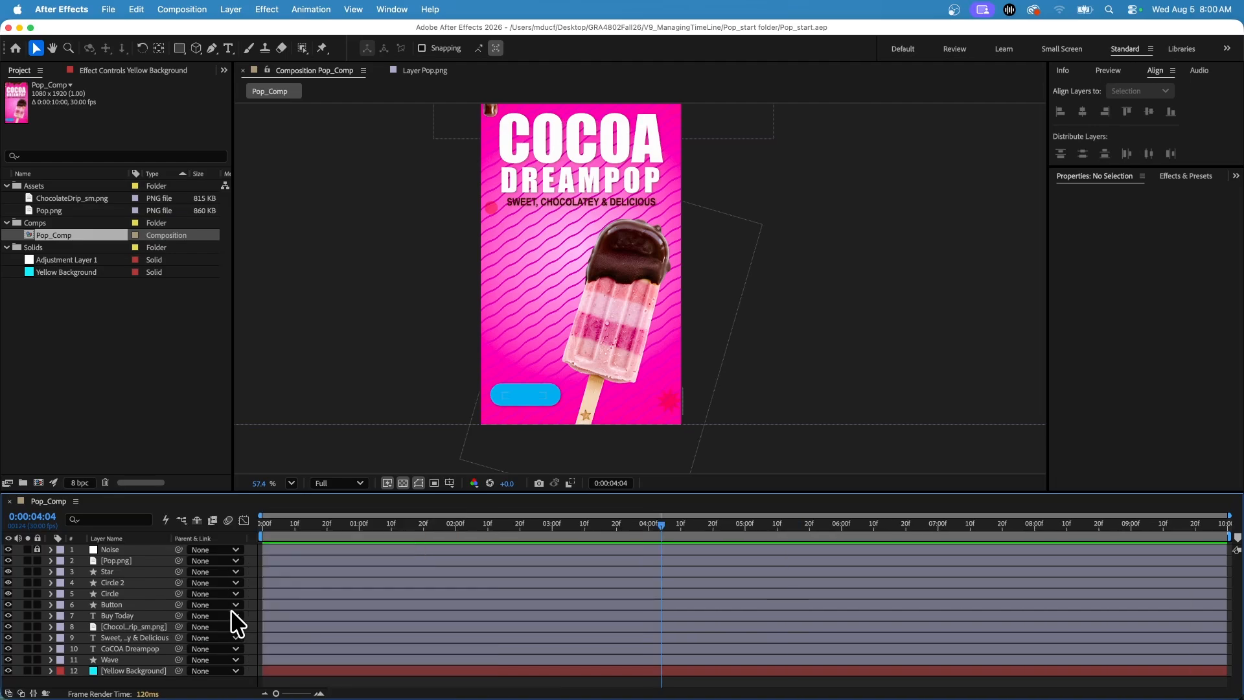
pyautogui.press('F4')
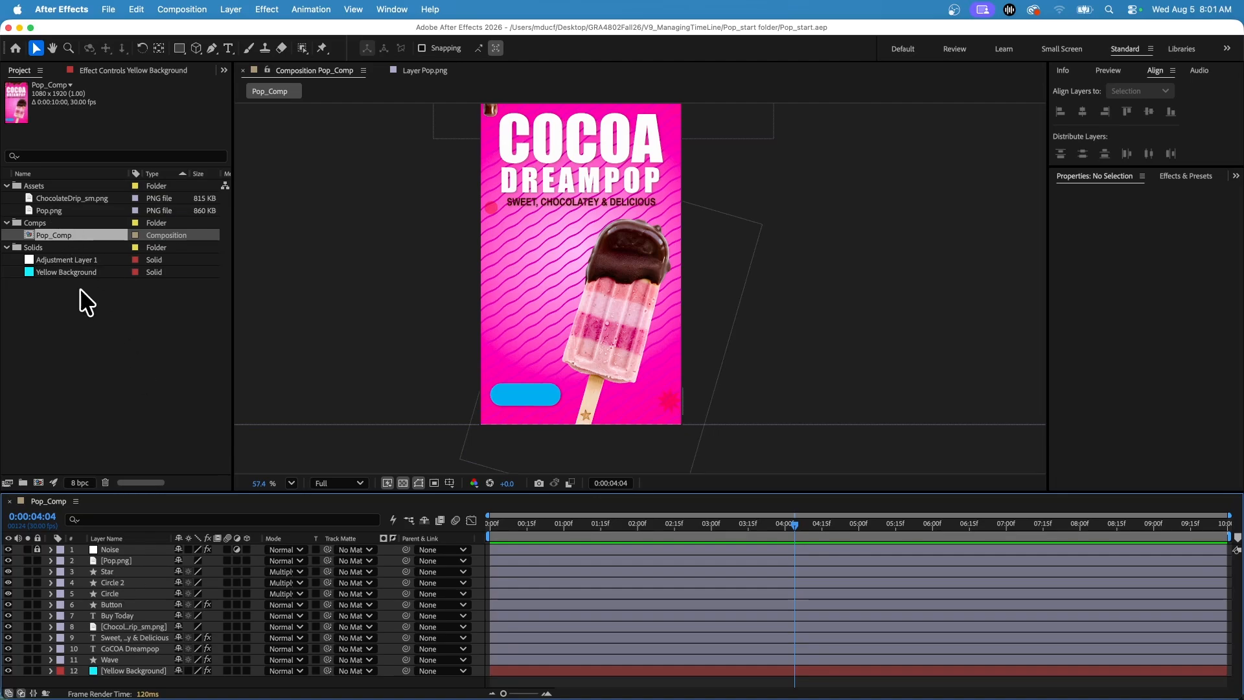
# Rename the ChocolateDrip_sm.png layer in the timeline as "Drip at Top".
pyautogui.click(132, 627)
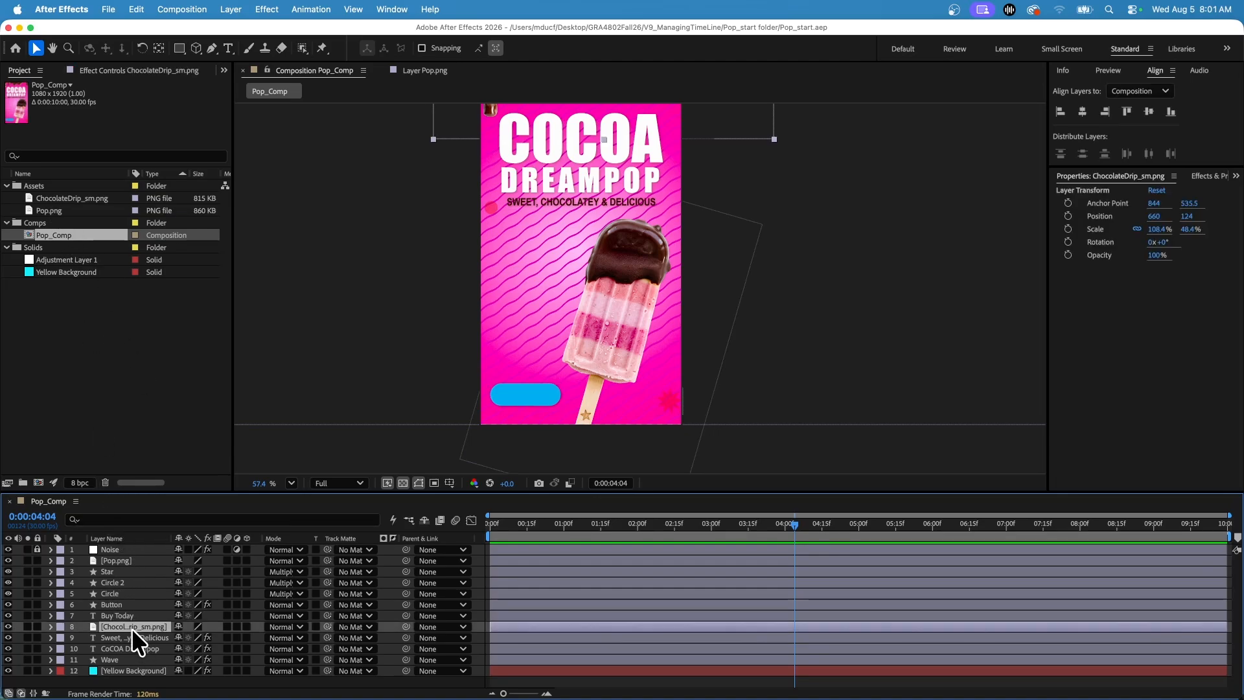
pyautogui.scroll(-4, 540, 306)
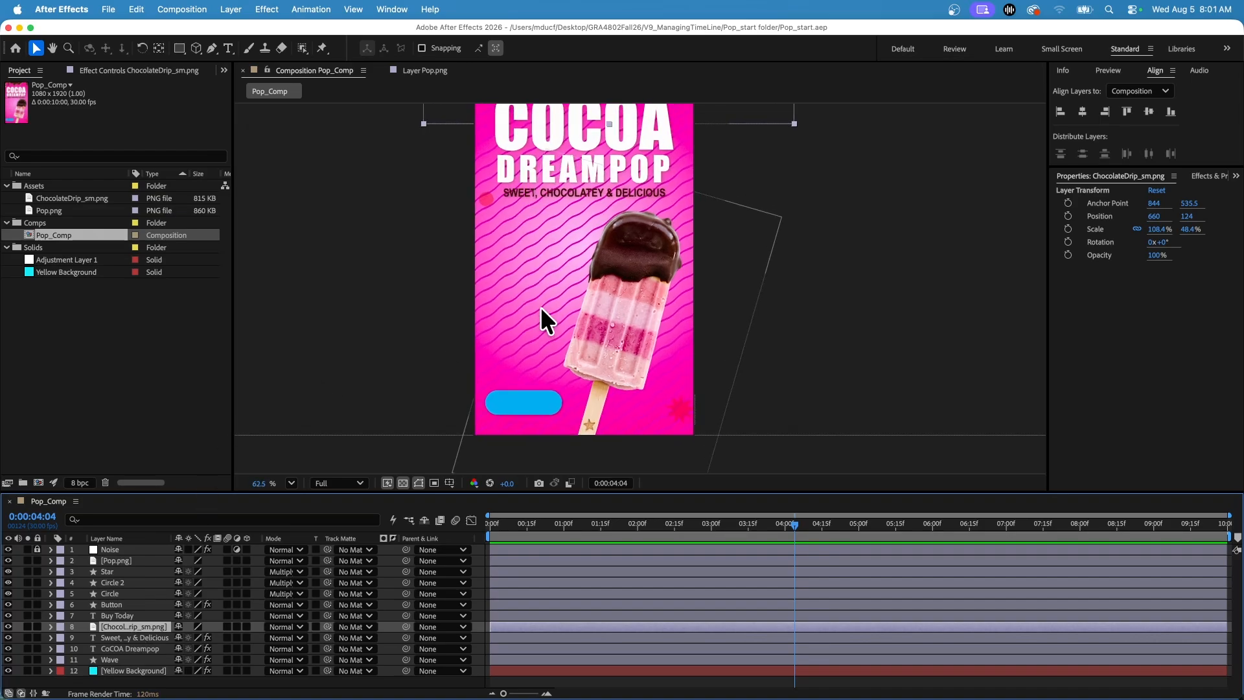
pyautogui.scroll(2, 540, 306)
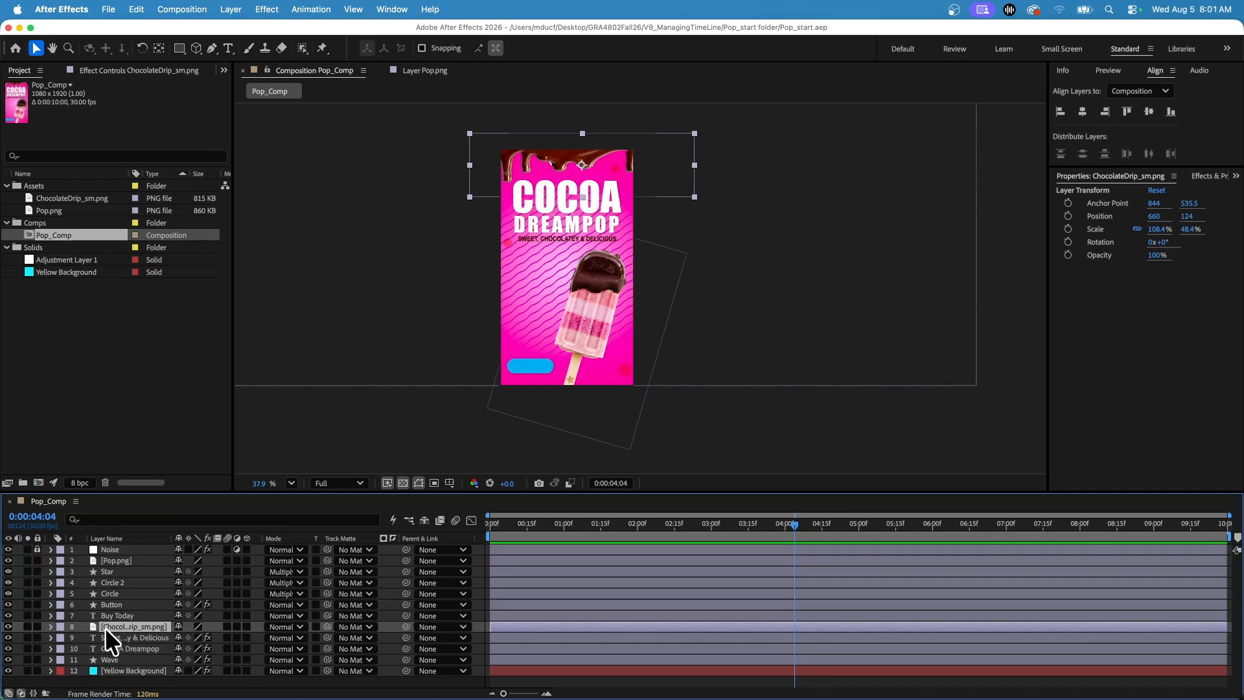
pyautogui.press('Return')
pyautogui.write('Drip at Top')
pyautogui.press('Return')
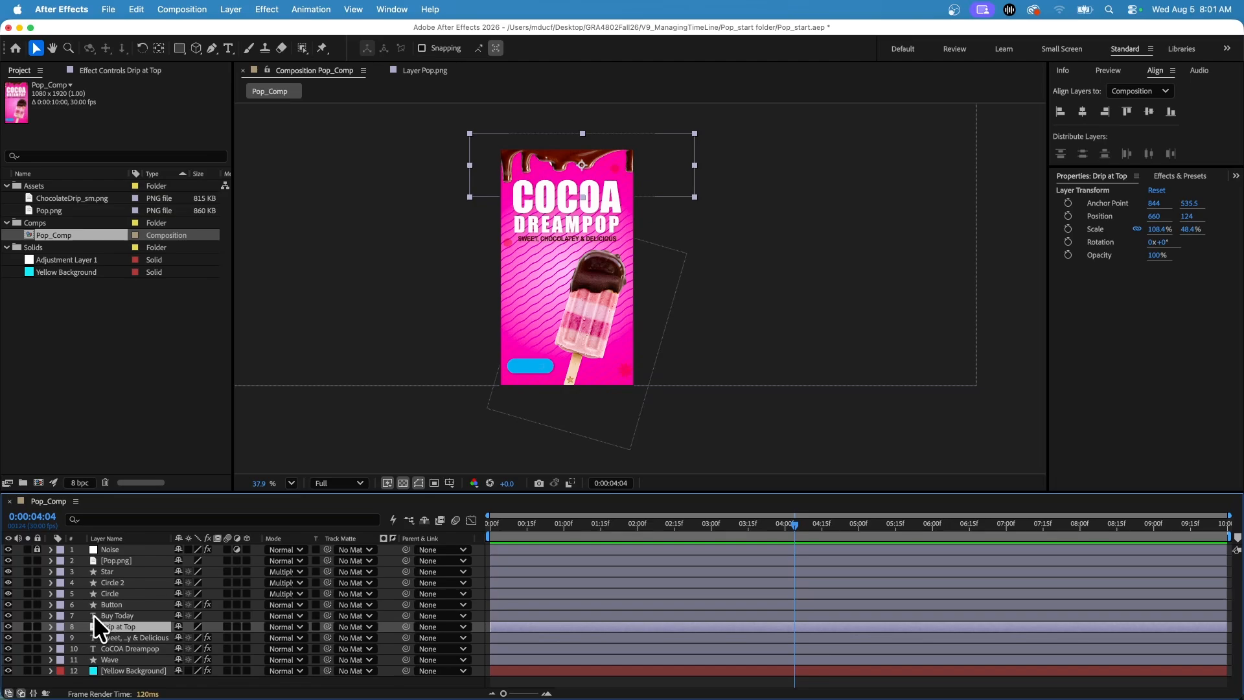
# Set the label colour of the Pop.png and Drip at Top image layers to Yellow.
pyautogui.click(61, 560)
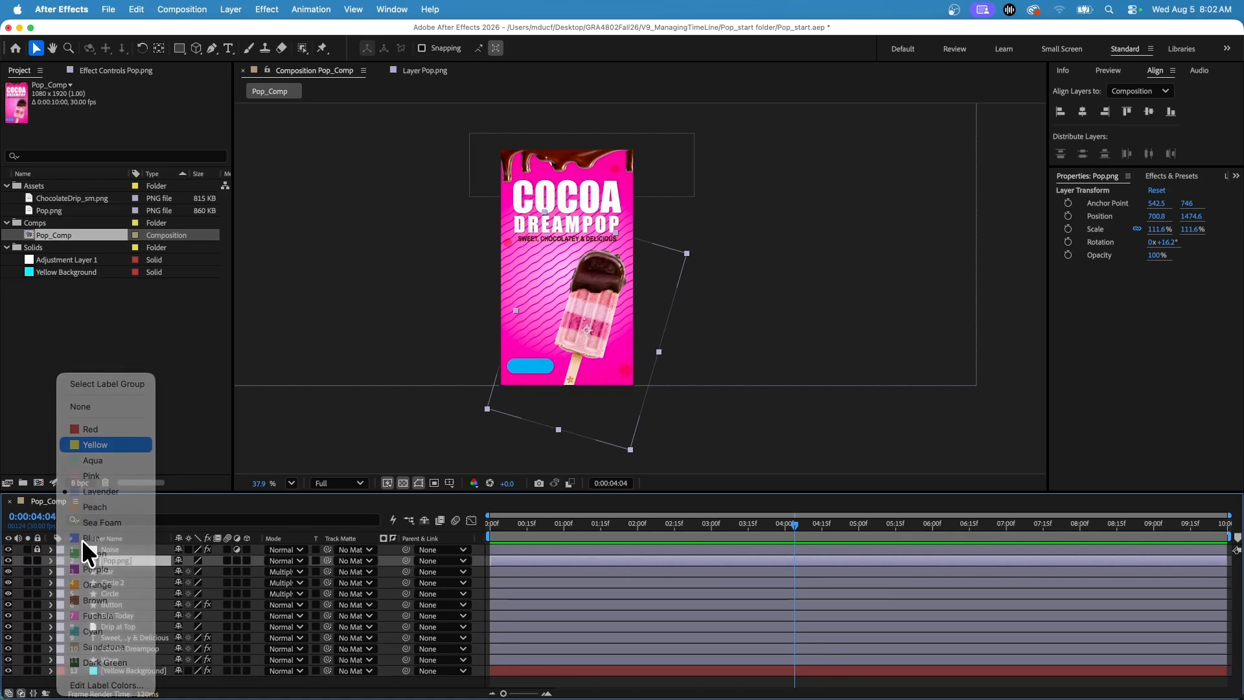
pyautogui.click(49, 626)
pyautogui.click(57, 624)
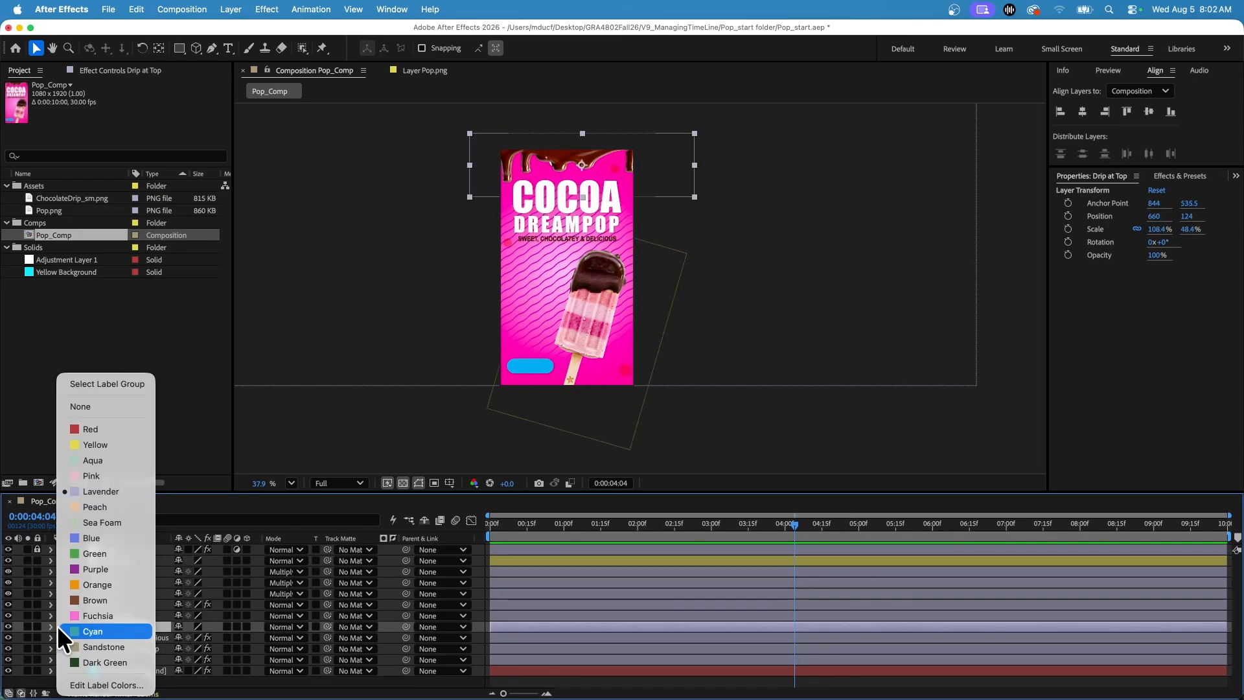
pyautogui.click(91, 444)
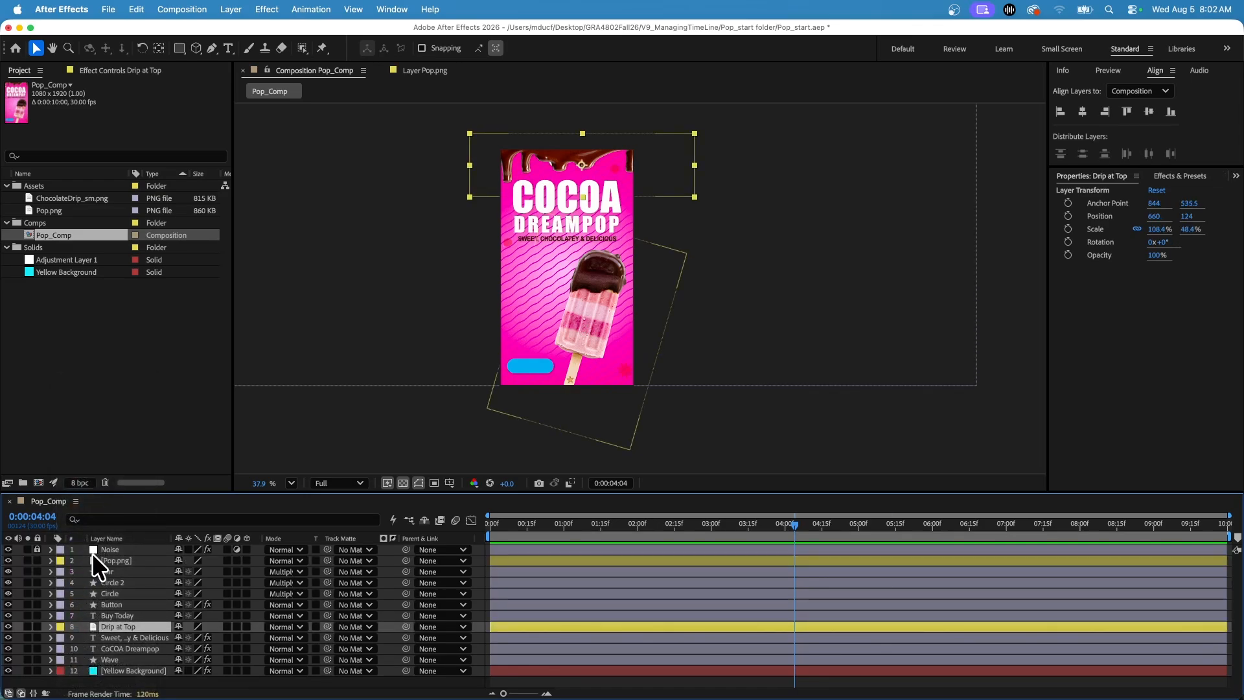
# Set the label colour of the "Sweet, Chocolatey & Delicious" and "CoCOA Dreampop" text layers to Red.
pyautogui.click(59, 637)
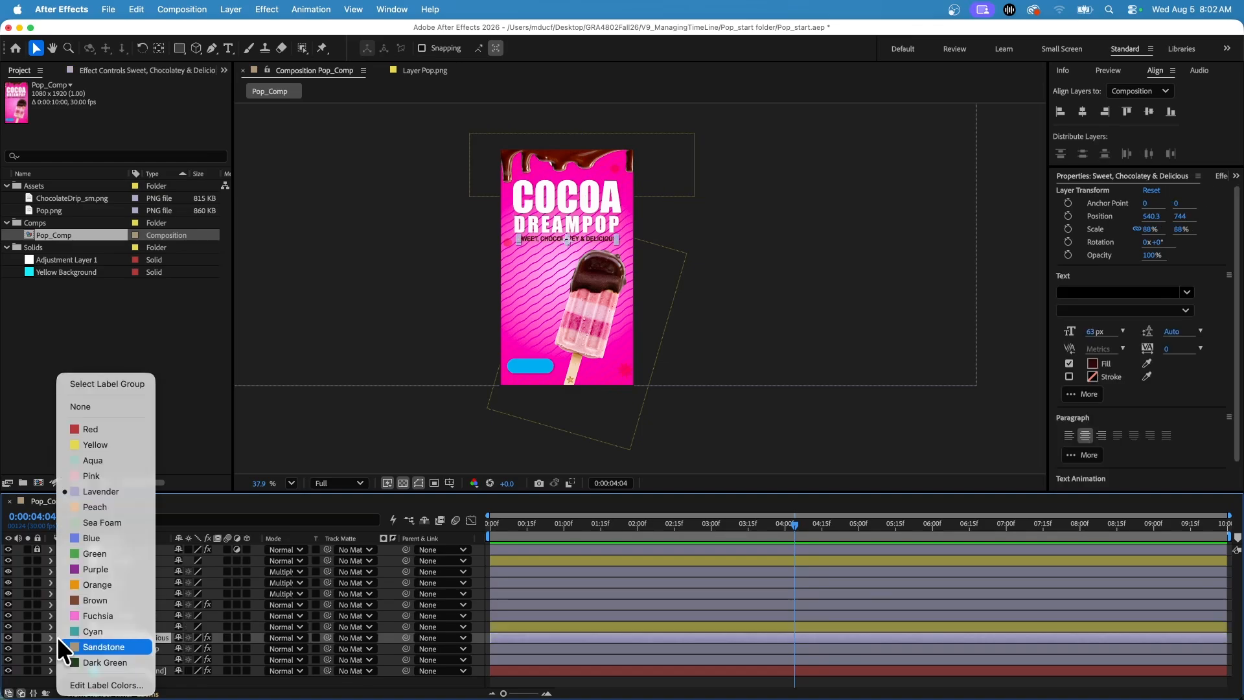
pyautogui.click(101, 429)
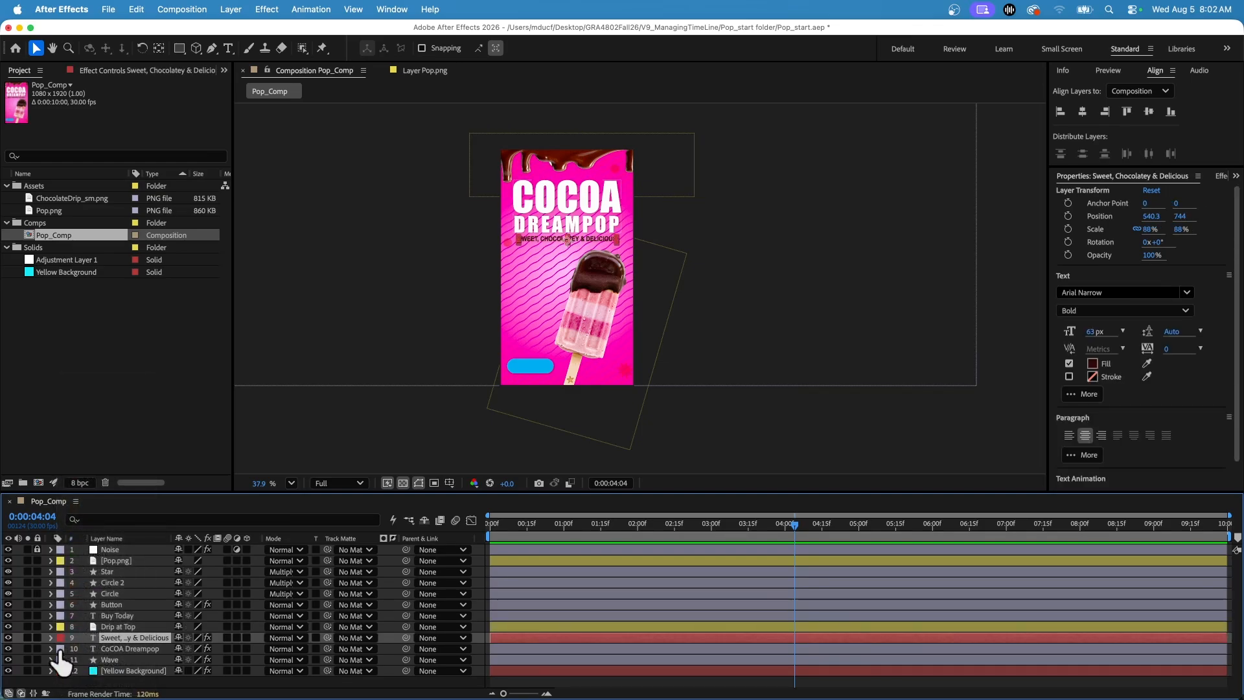
pyautogui.click(58, 648)
pyautogui.click(98, 427)
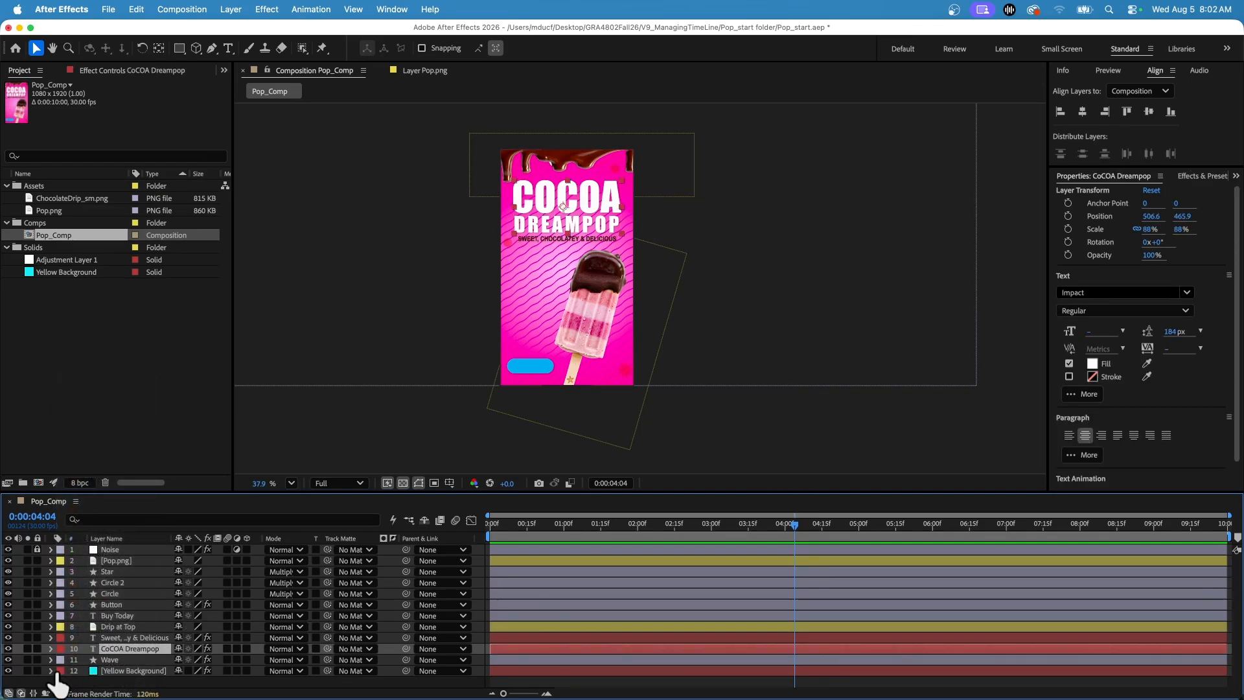
# Set the Yellow Background layer's label colour to Dark Green and lock the layer.
pyautogui.click(59, 671)
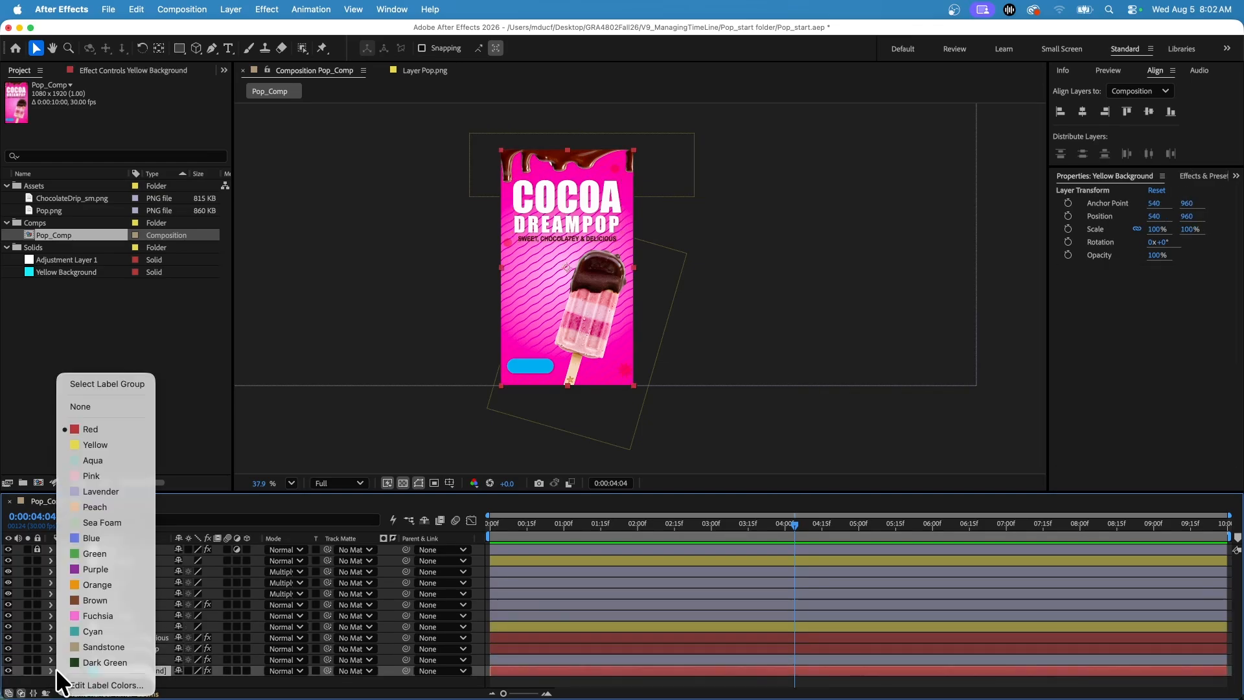
pyautogui.click(105, 660)
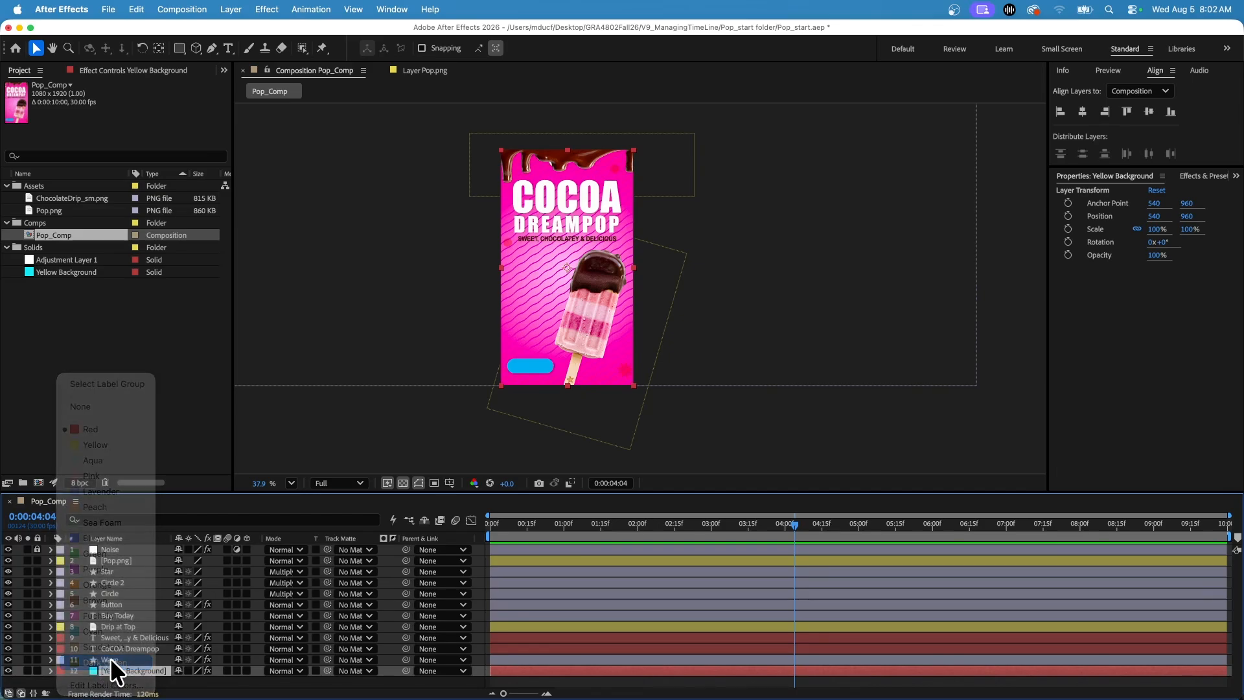
pyautogui.click(37, 670)
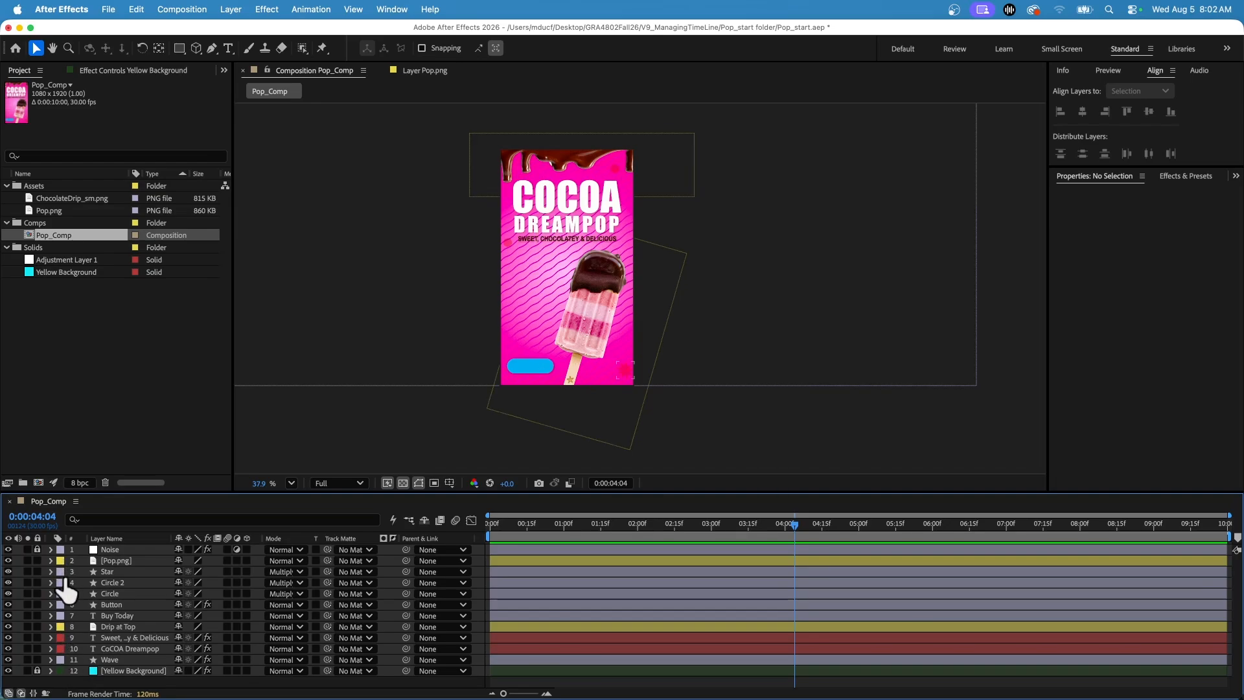
# Label the Buy Today text layer Red and the Noise layer Orange, unlocking Noise for the change and locking it again.
pyautogui.click(60, 615)
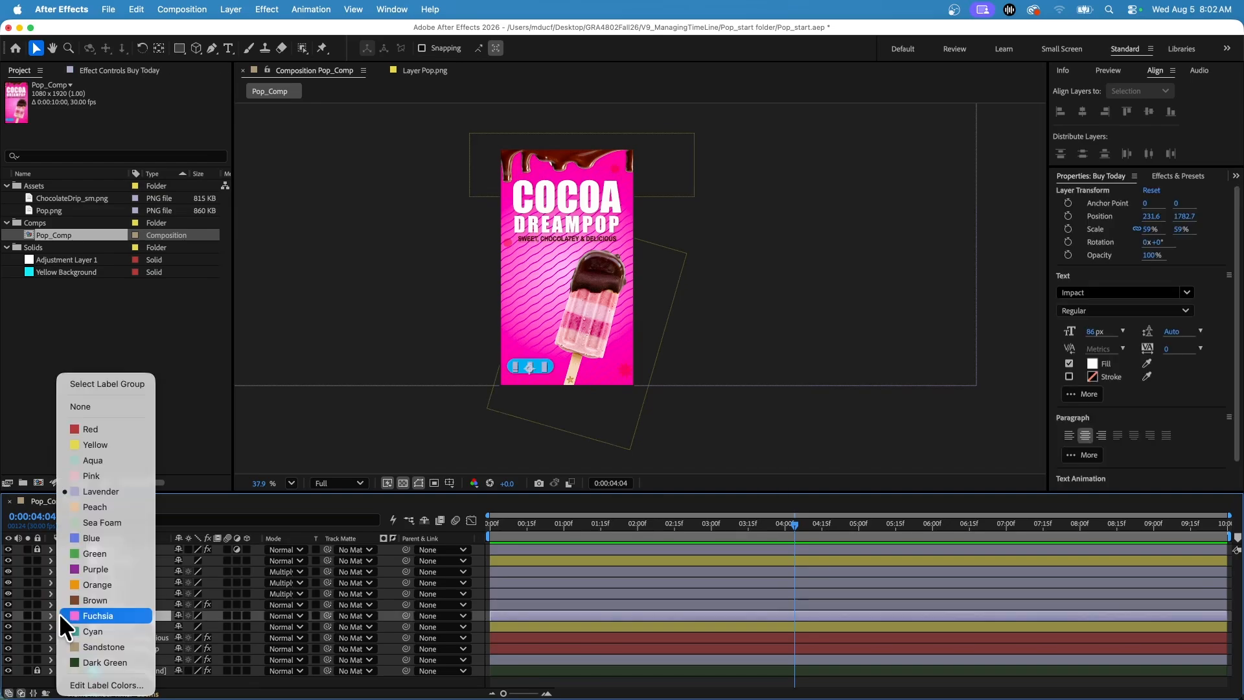
pyautogui.click(100, 429)
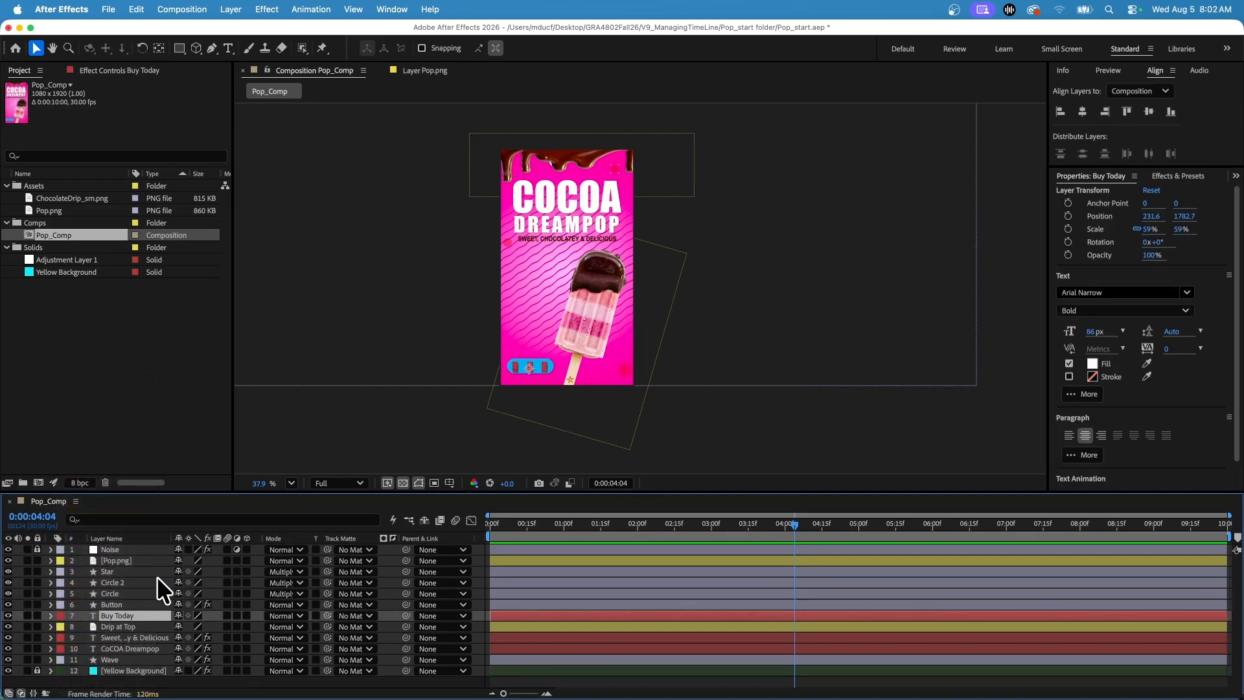
pyautogui.click(88, 546)
pyautogui.click(61, 550)
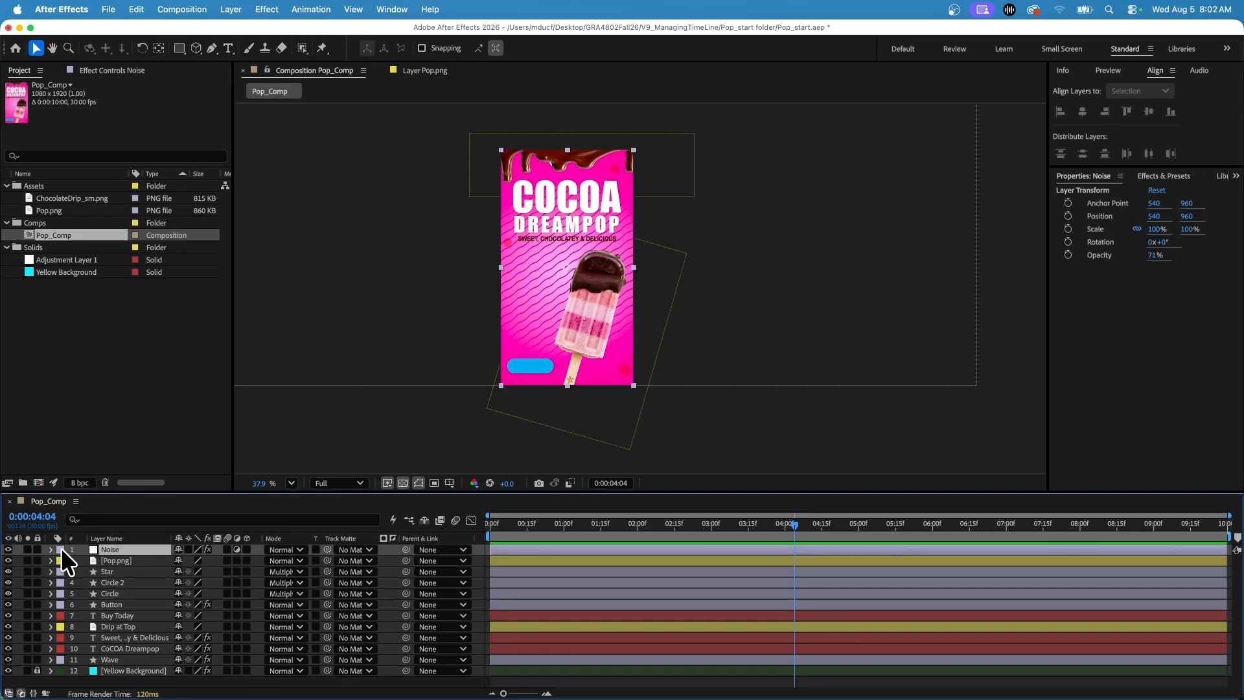
pyautogui.click(110, 584)
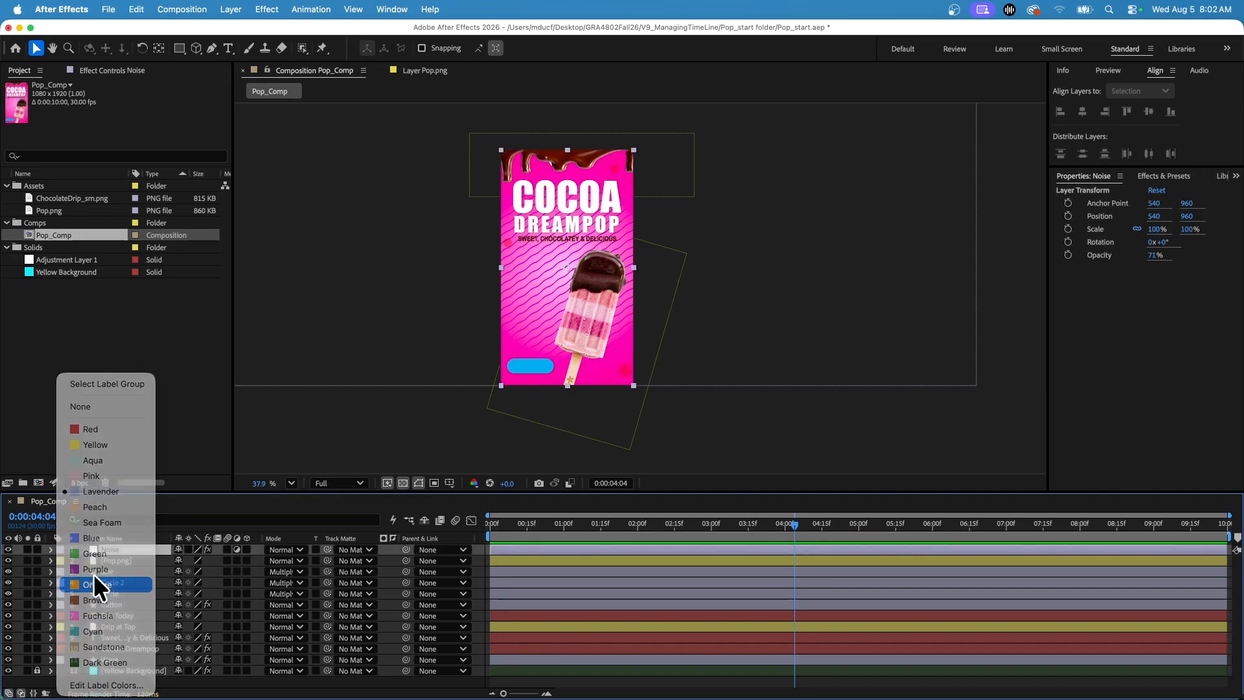
pyautogui.click(36, 550)
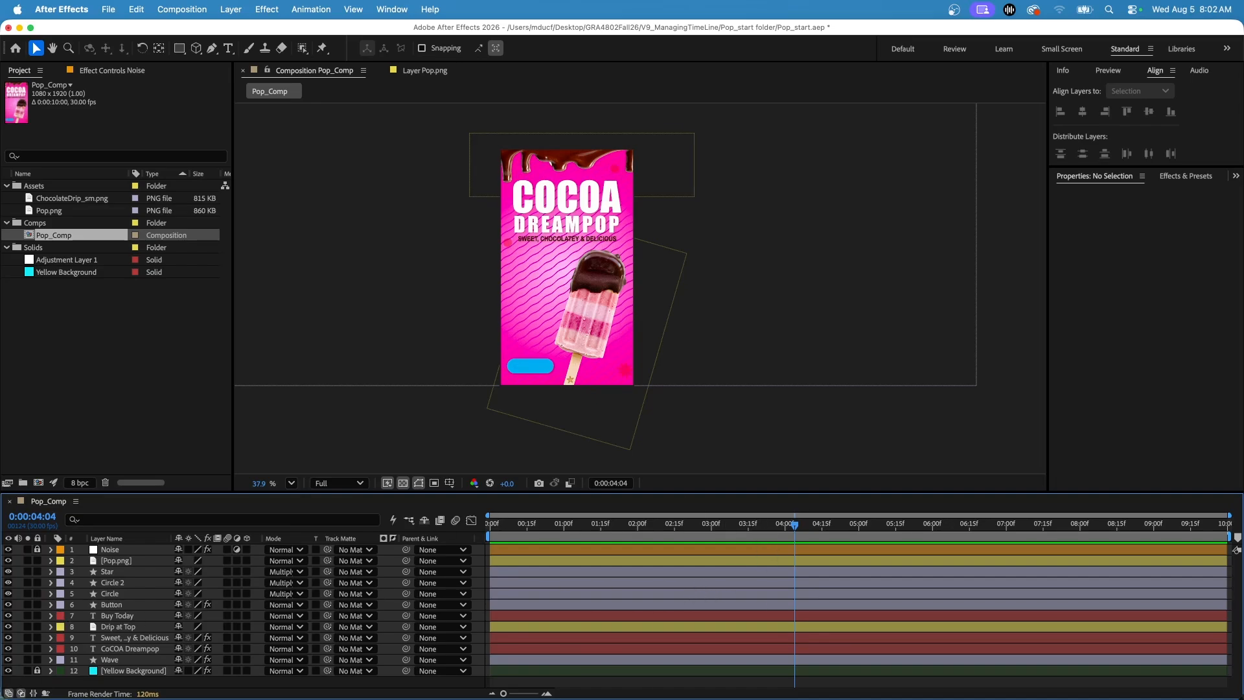
# Unlock the Yellow Background and Noise layers and select the Noise layer.
pyautogui.click(228, 593)
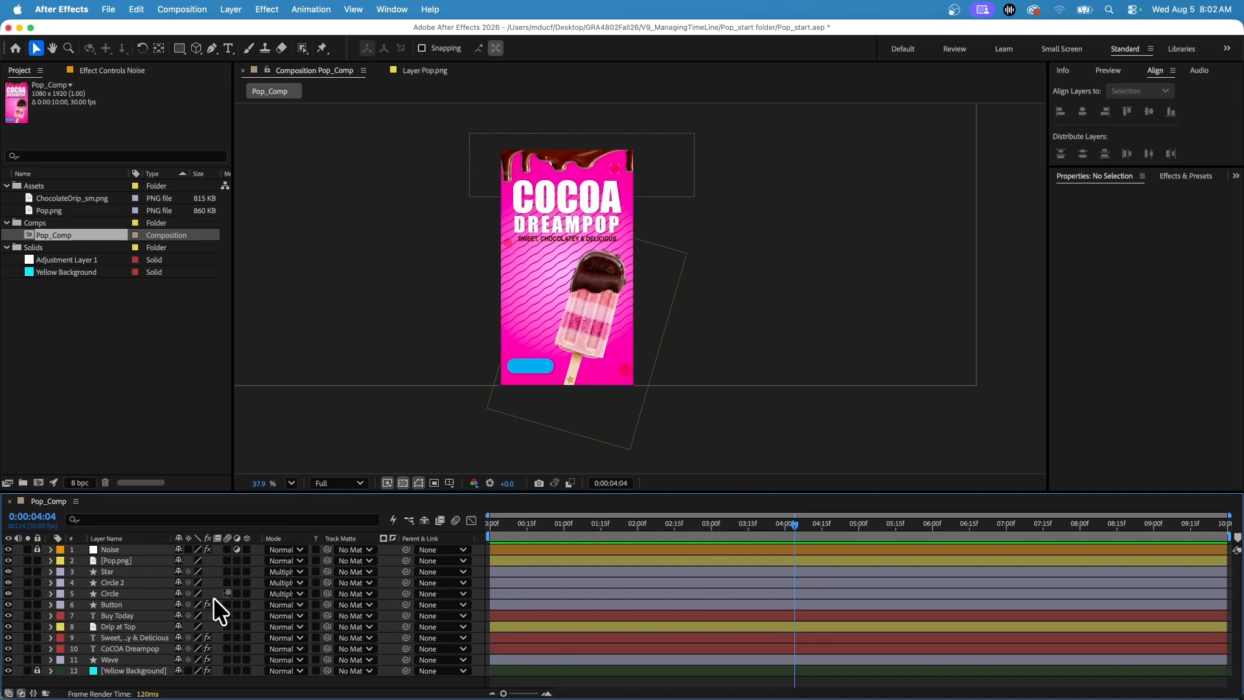
pyautogui.click(37, 671)
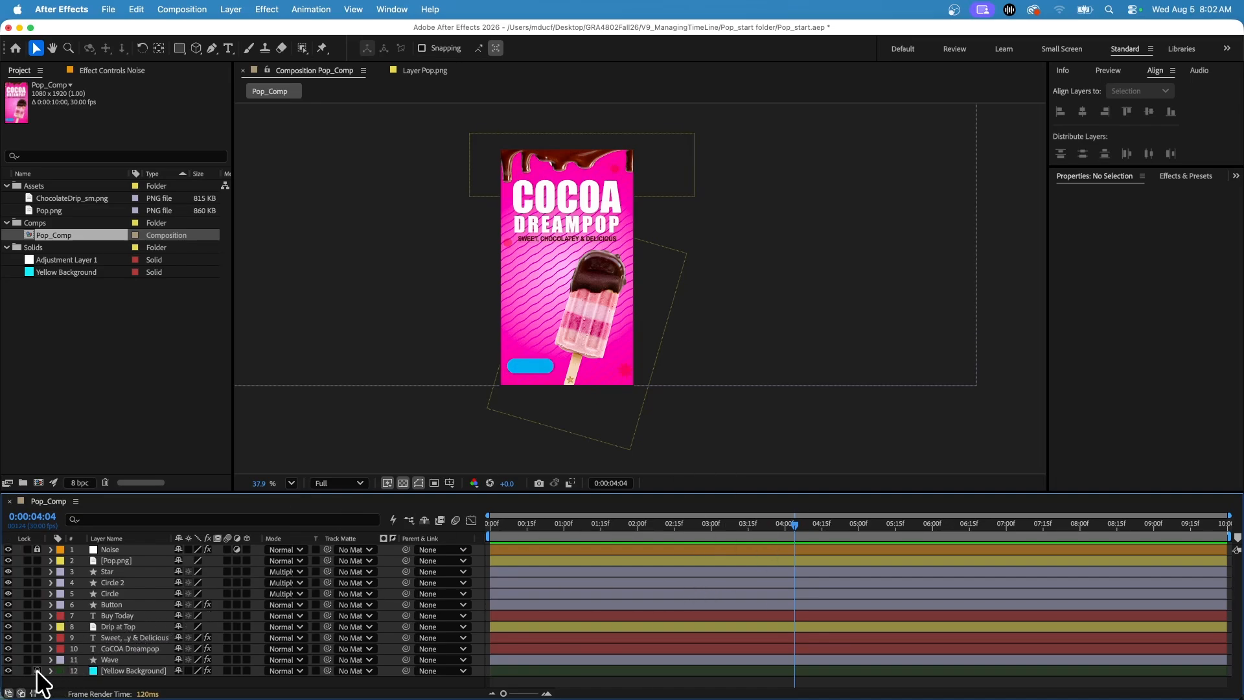
pyautogui.click(36, 549)
pyautogui.click(37, 549)
pyautogui.click(110, 548)
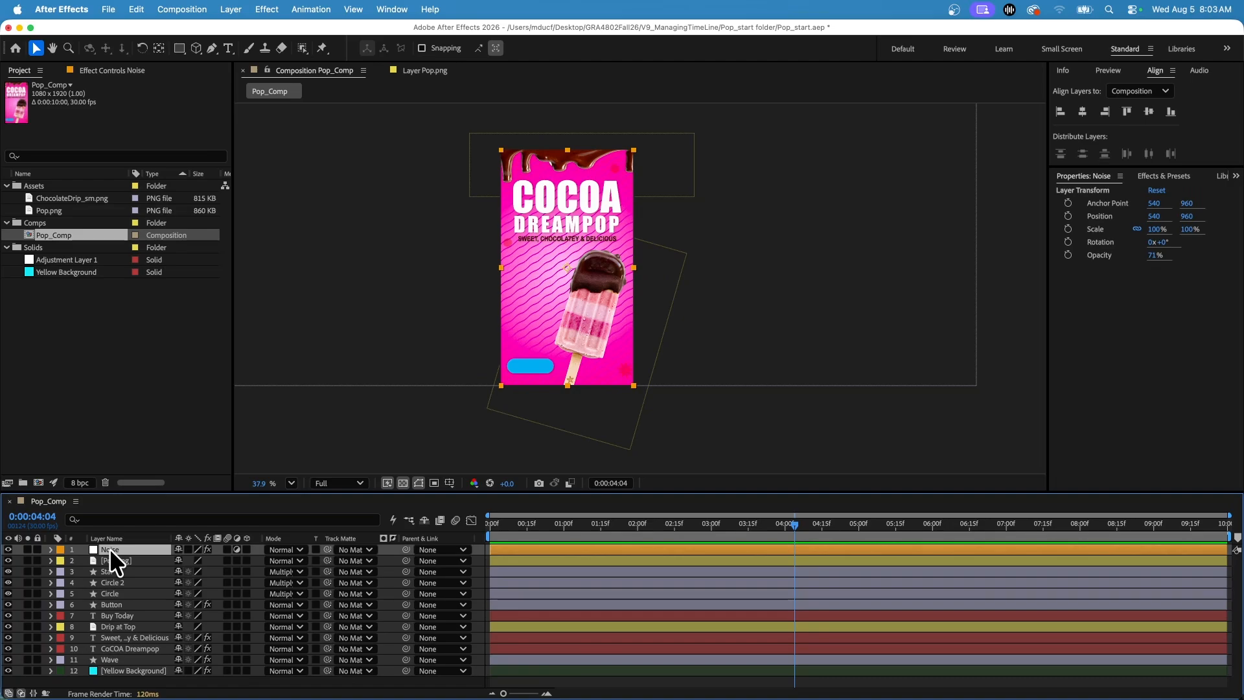
# Try moving the unlocked Noise layer off the canvas to position about -1401, 1119, and undo the move.
pyautogui.scroll(-1, 629, 157)
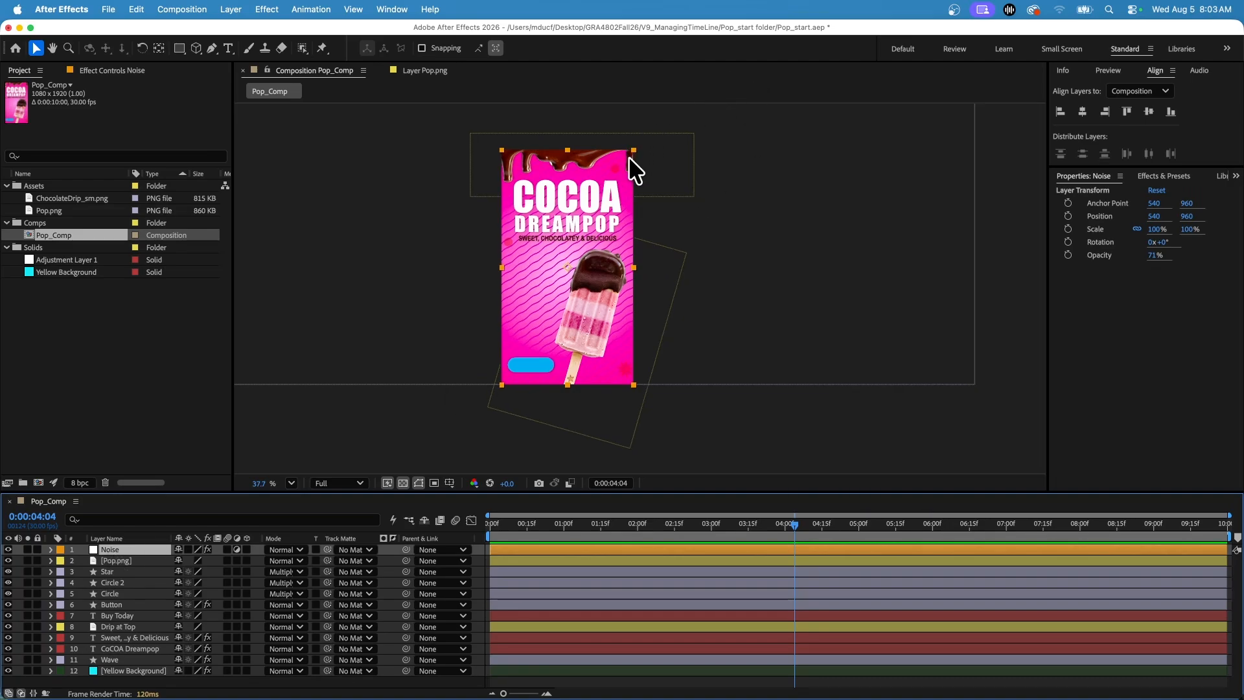
pyautogui.scroll(10, 609, 165)
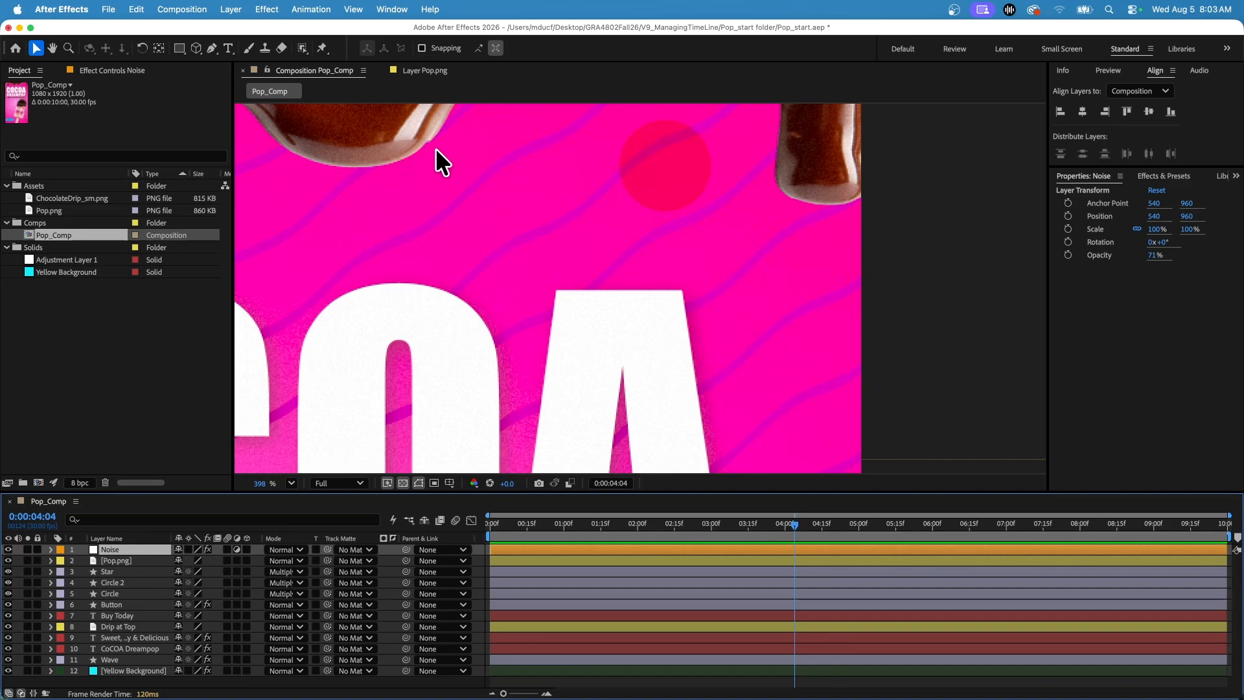
pyautogui.scroll(-6, 465, 316)
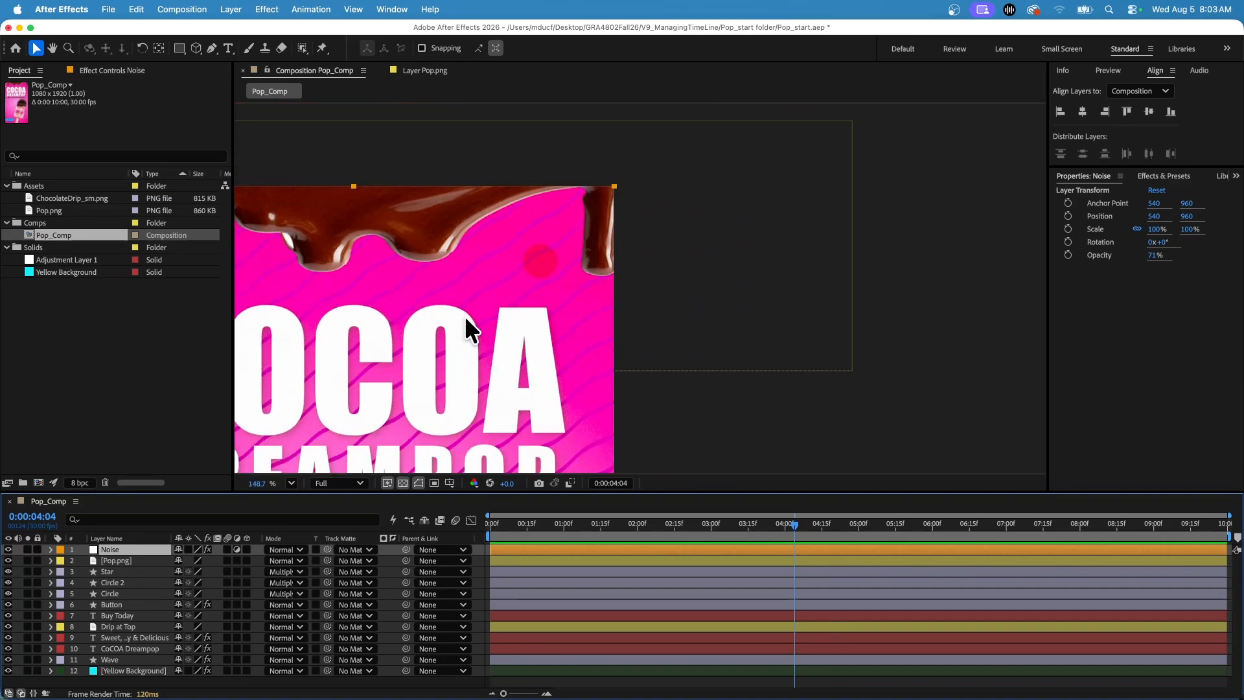
pyautogui.scroll(-5, 464, 316)
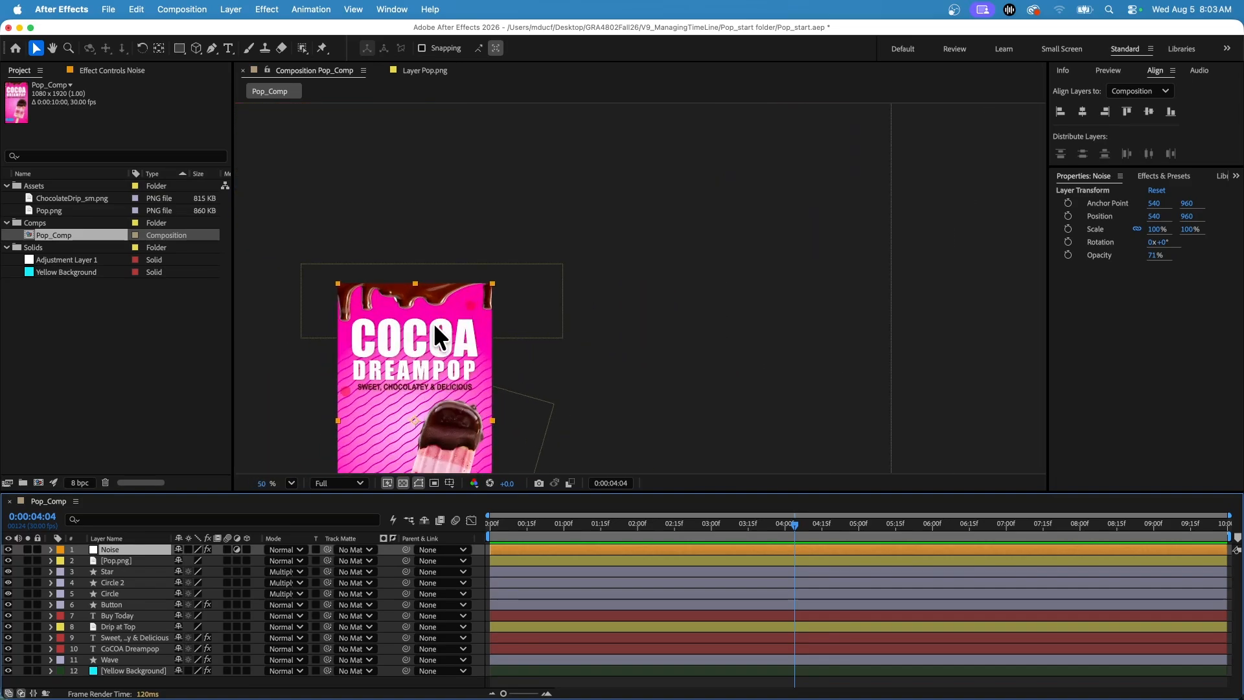
pyautogui.moveTo(402, 388); pyautogui.dragTo(494, 277)
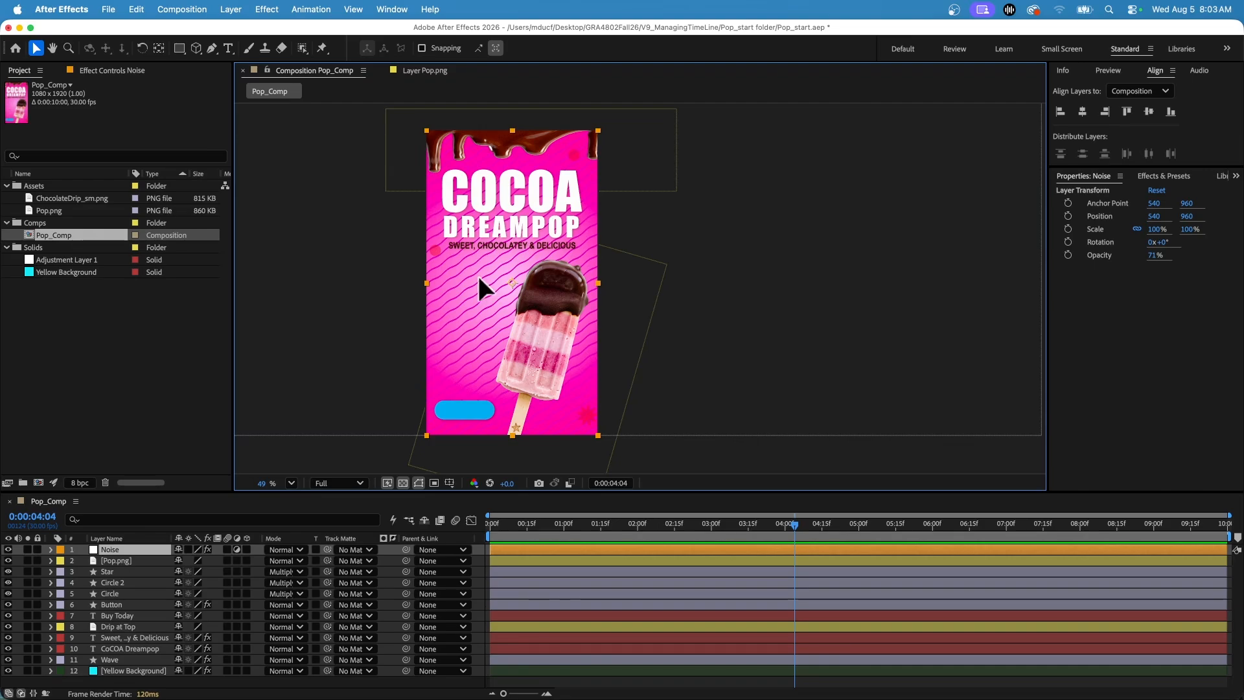
pyautogui.moveTo(476, 274); pyautogui.dragTo(335, 298)
pyautogui.moveTo(412, 363); pyautogui.dragTo(255, 340)
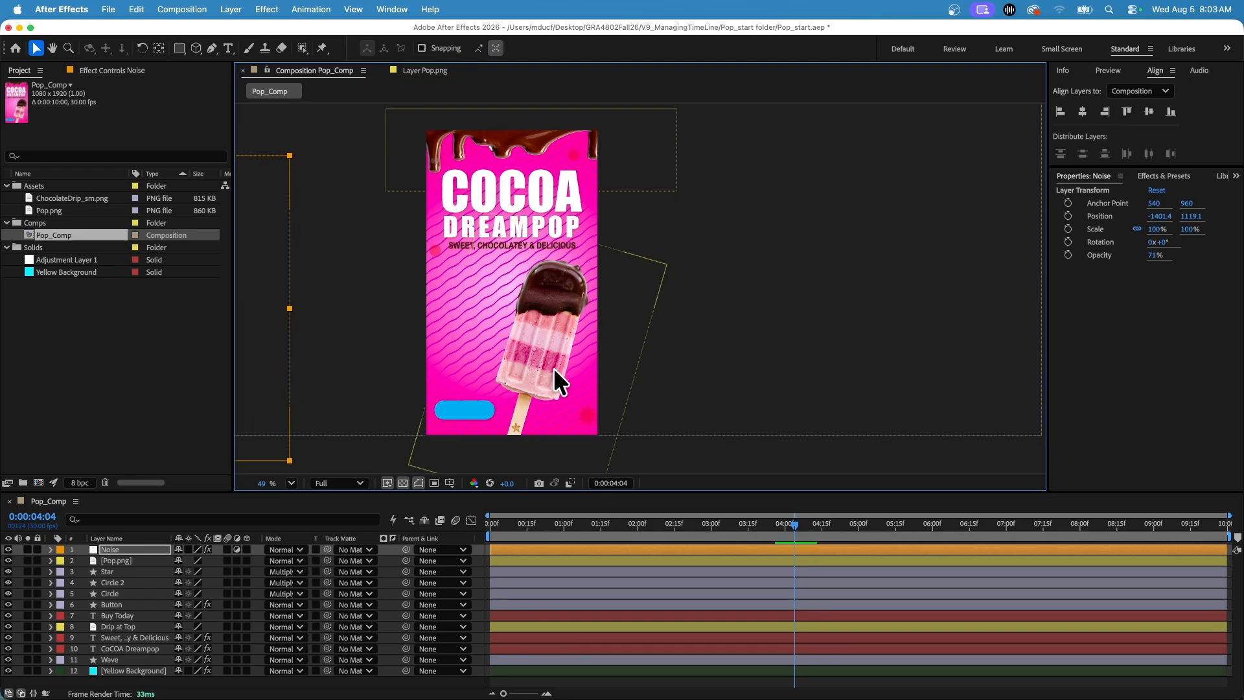
pyautogui.press('super+Home')
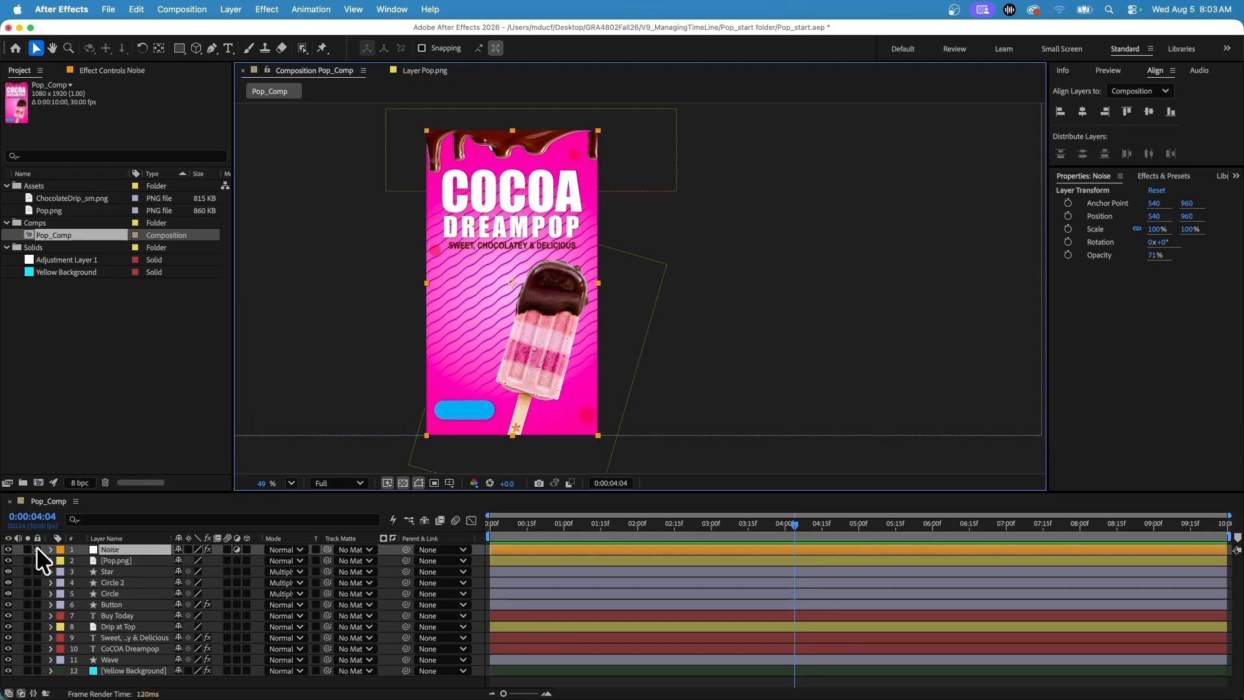
# Lock the Noise and Yellow Background layers.
pyautogui.click(37, 549)
pyautogui.click(110, 671)
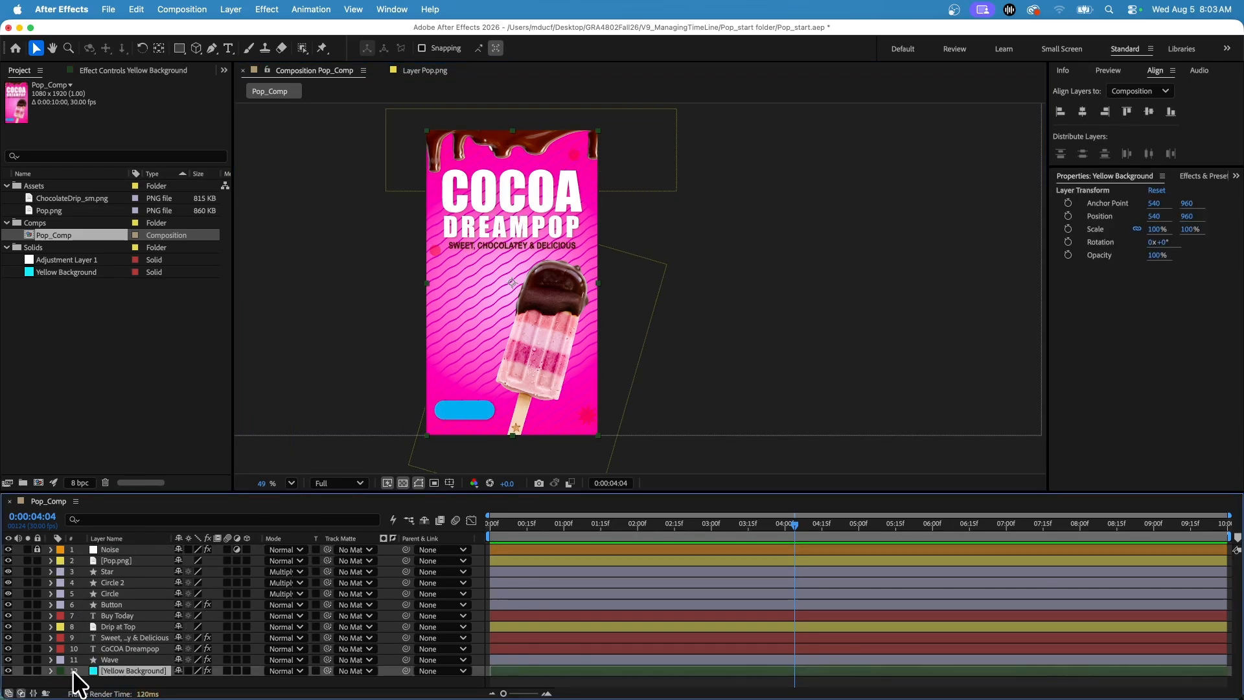
pyautogui.click(37, 671)
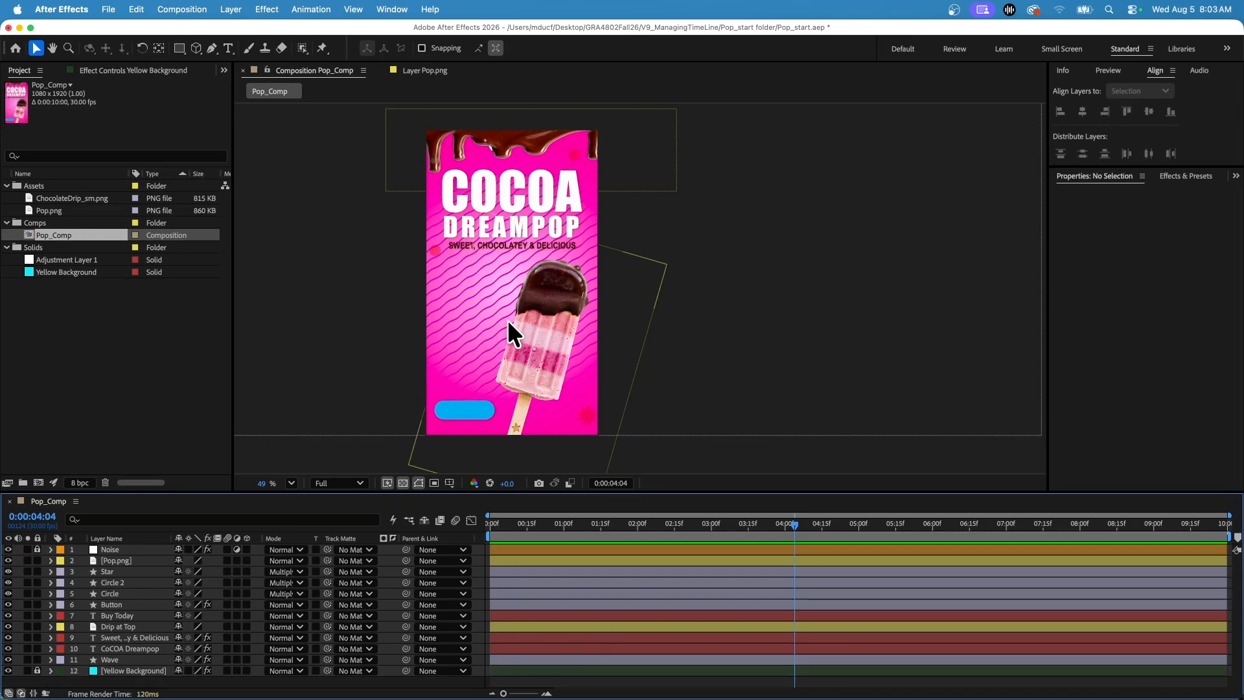
pyautogui.click(37, 549)
pyautogui.scroll(-1, 784, 298)
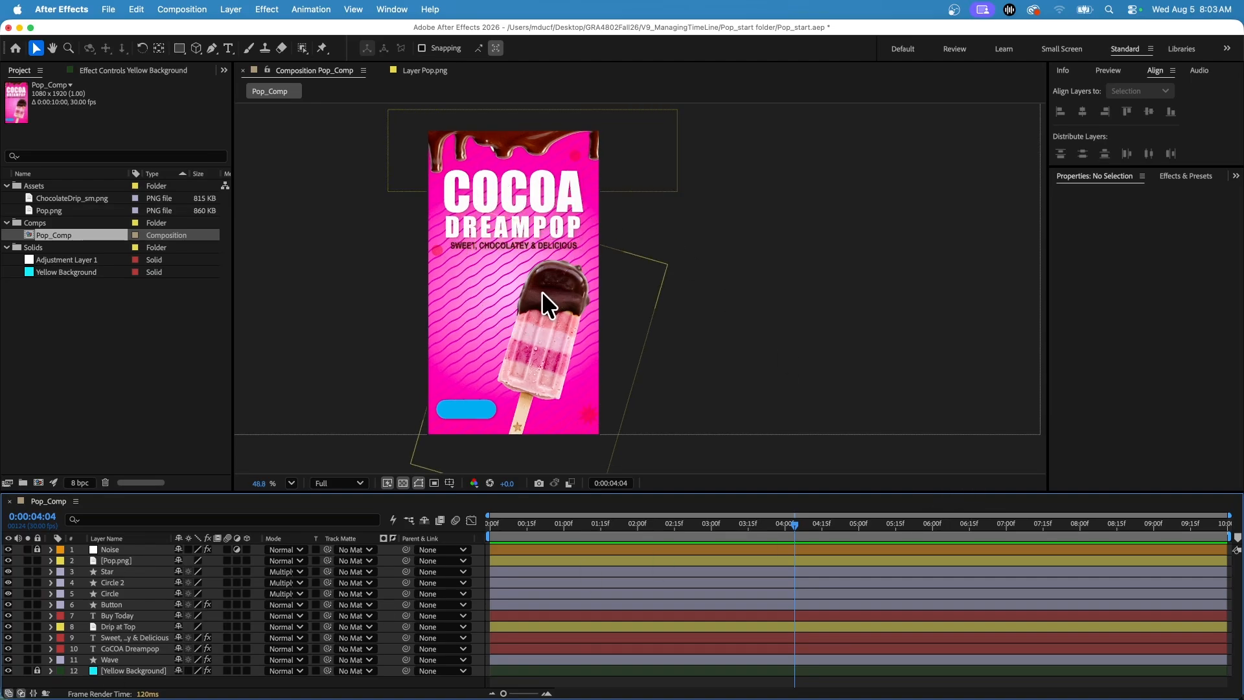
# Solo the Sweet, Chocolatey & Delicious and CoCOA Dreampop text layers at 0:00:00:07.
pyautogui.moveTo(547, 523); pyautogui.dragTo(506, 534)
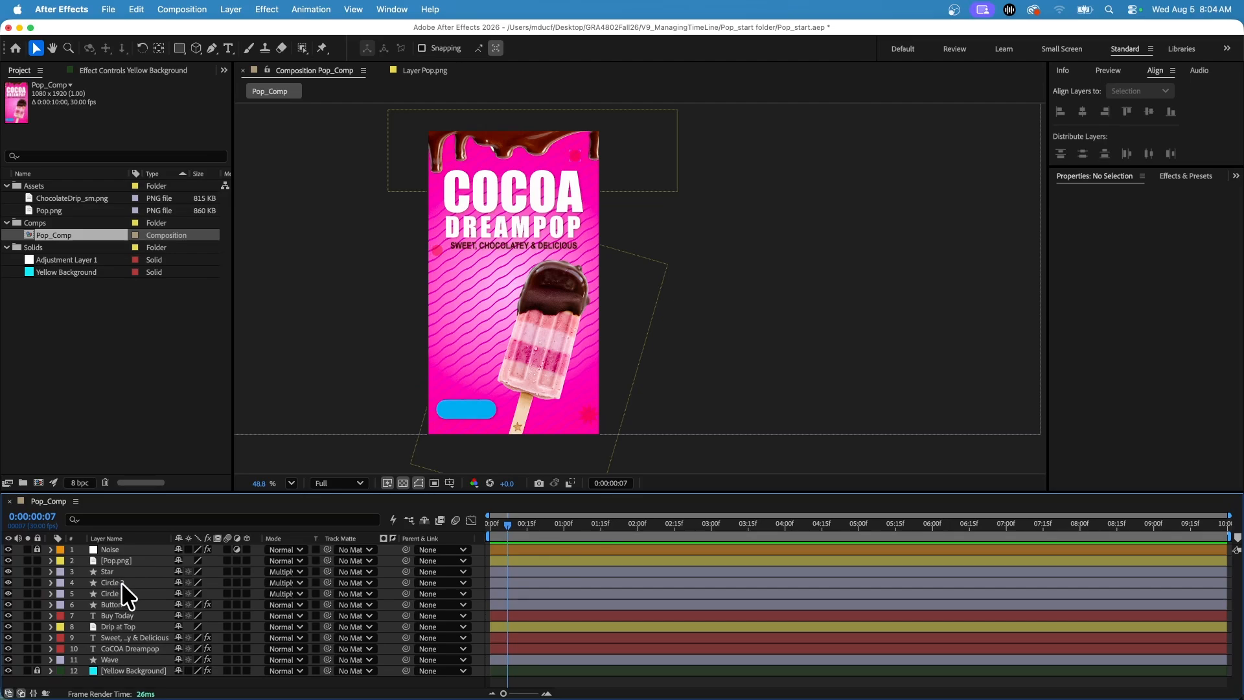
pyautogui.click(544, 296)
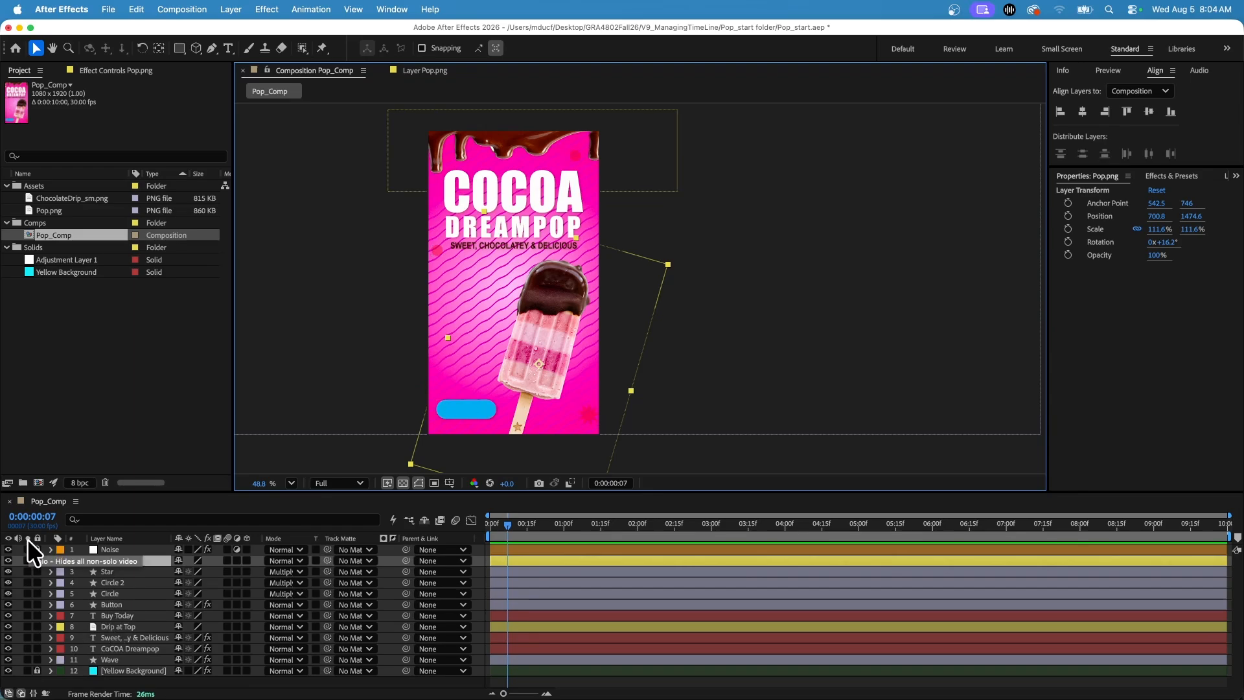
pyautogui.click(27, 638)
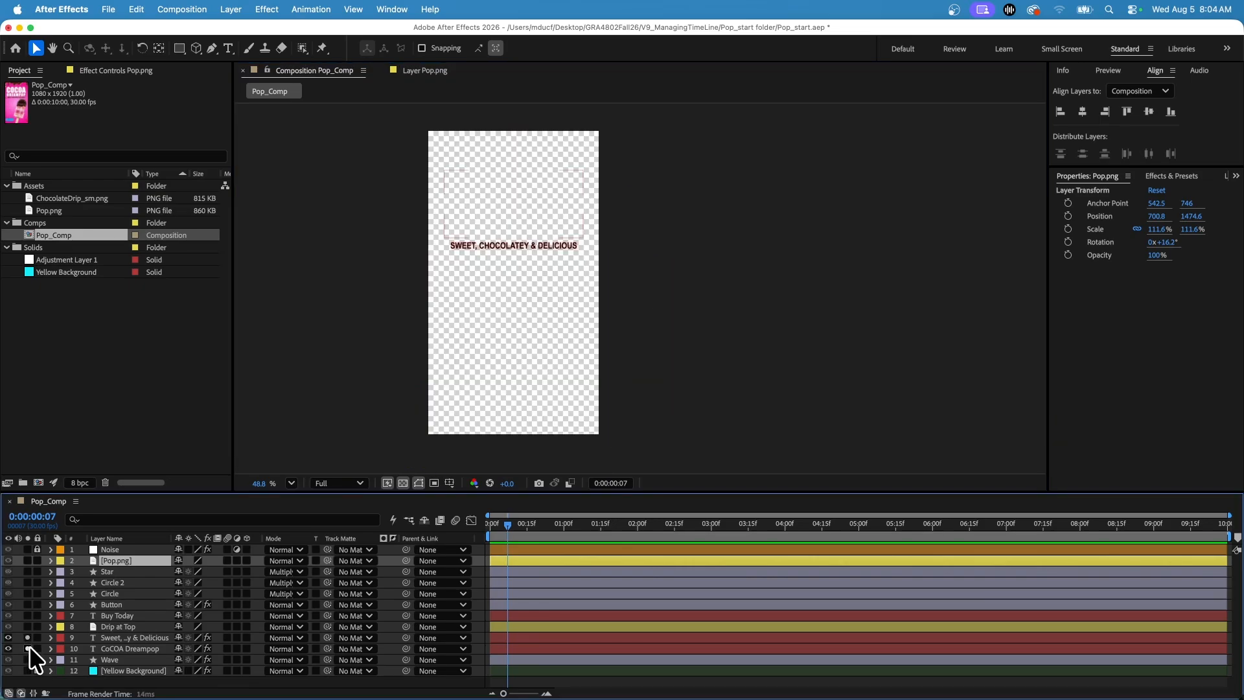
pyautogui.click(28, 648)
pyautogui.scroll(5, 550, 188)
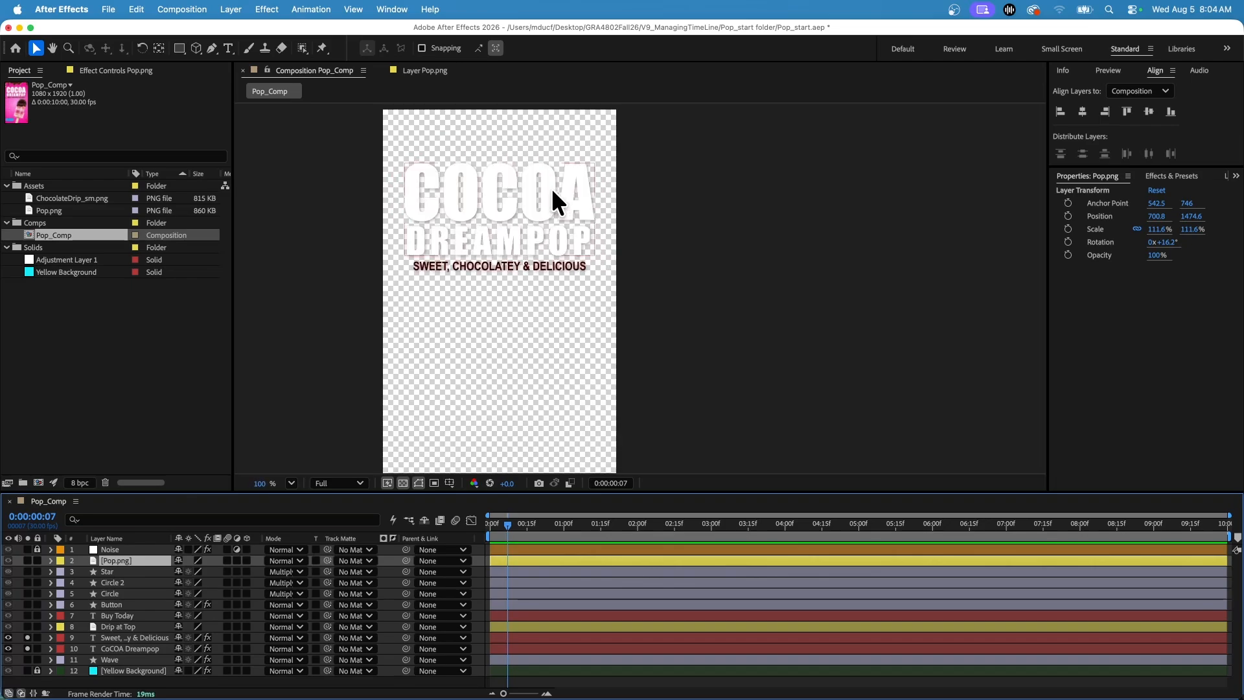
pyautogui.scroll(-3, 535, 301)
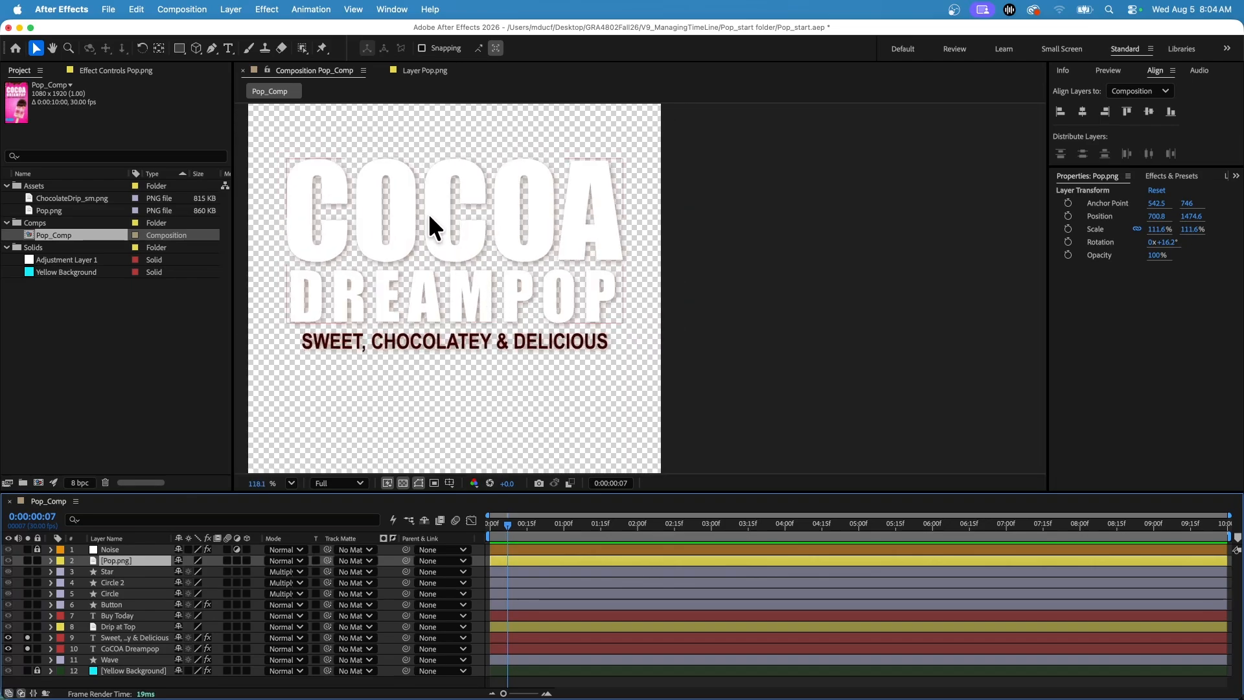
# Select the two soloed text layers and set layer alignment to Composition.
pyautogui.click(429, 212)
pyautogui.keyDown('shift'); pyautogui.click(453, 342); pyautogui.keyUp('shift')
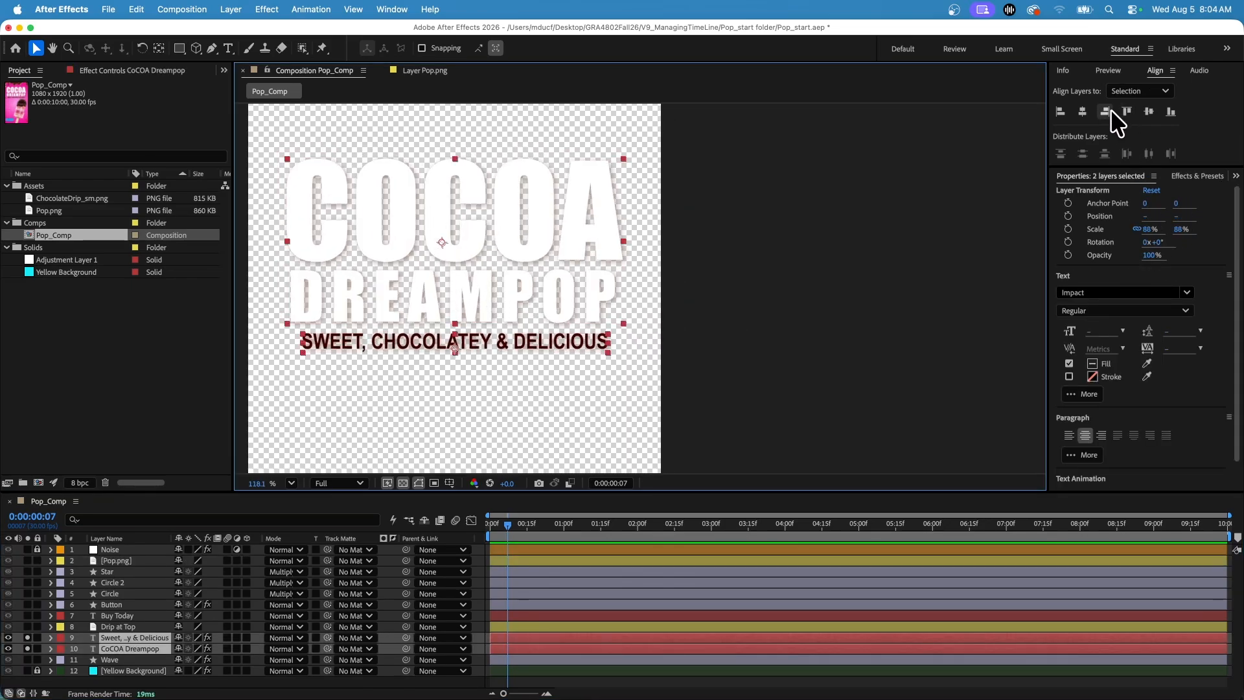
pyautogui.click(1156, 93)
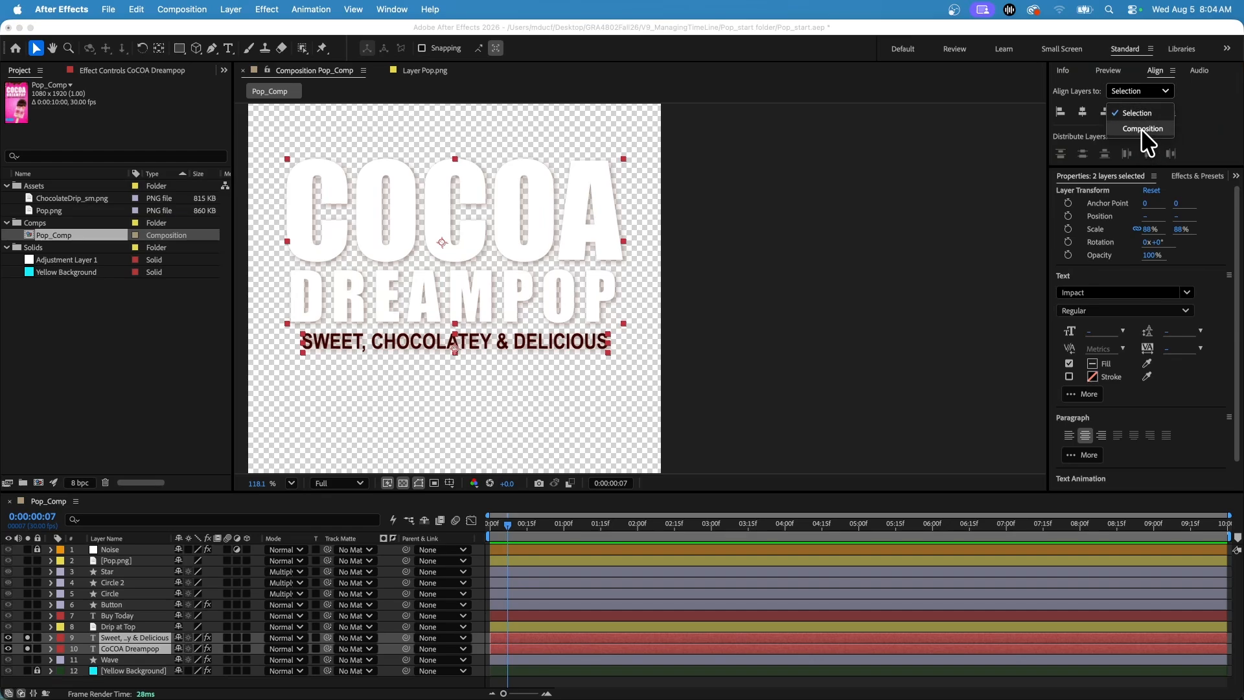
pyautogui.click(1142, 129)
pyautogui.click(387, 246)
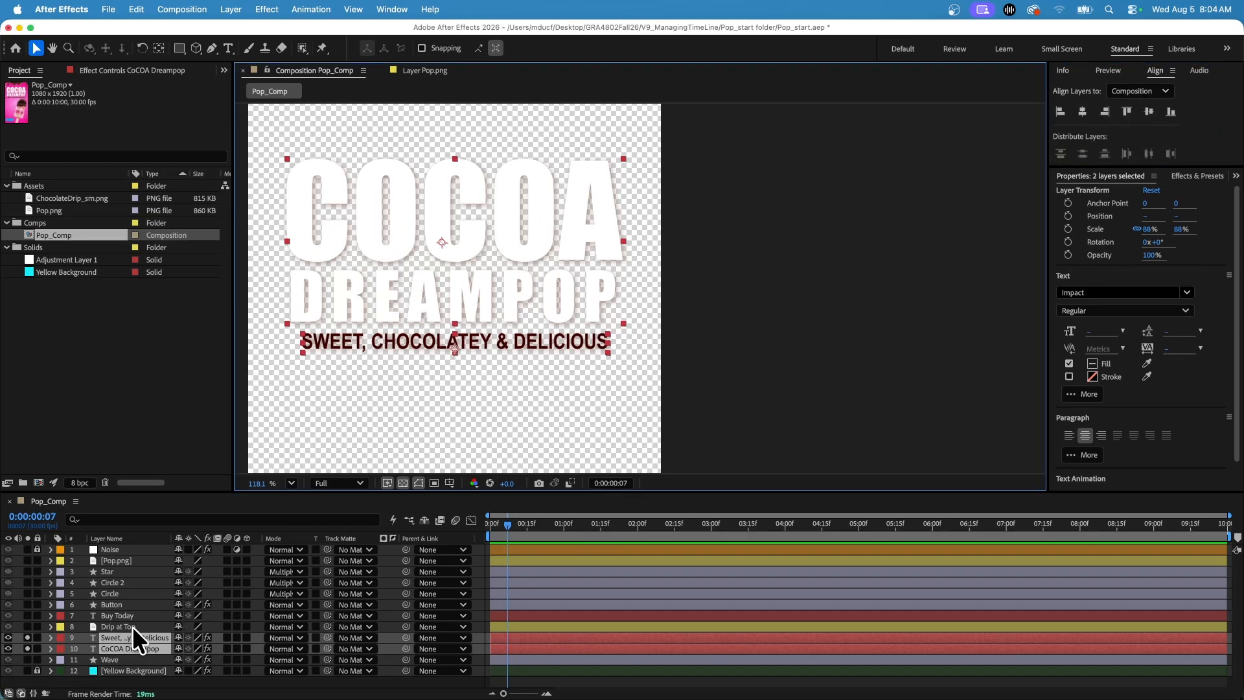
# Open the CoCOA Dreampop title for text editing and place the cursor before the final A of COCOA.
pyautogui.click(126, 648)
pyautogui.doubleClick(423, 237)
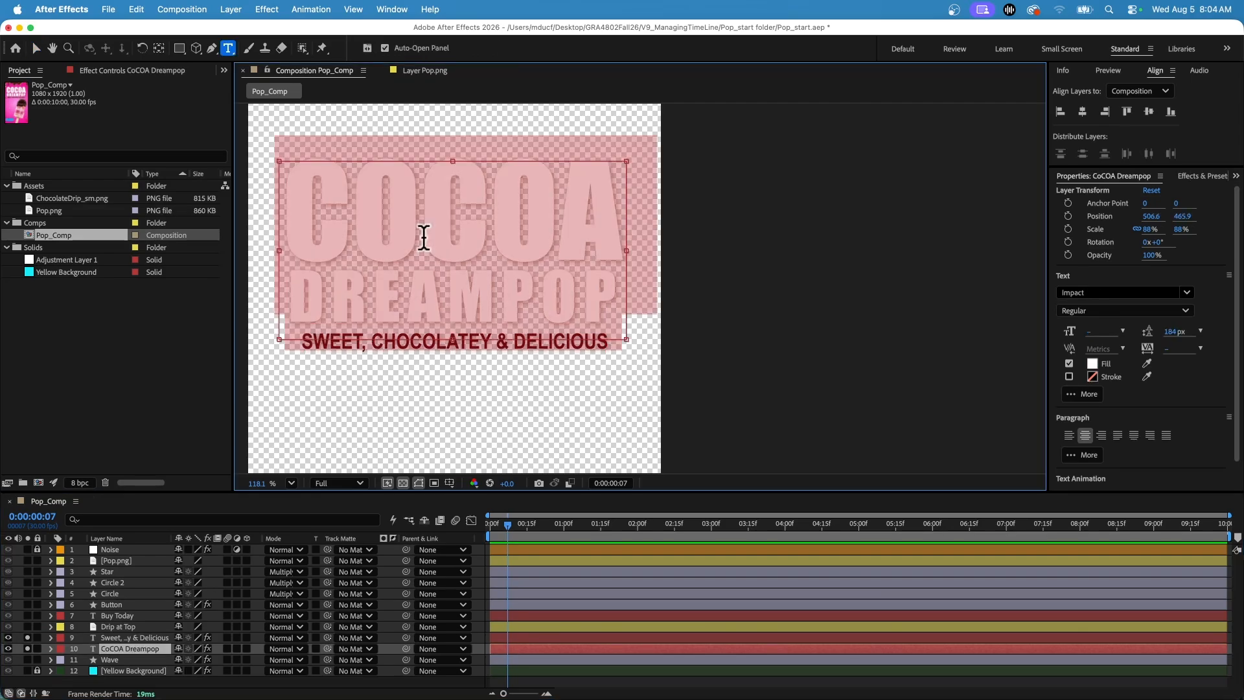
pyautogui.click(424, 237)
pyautogui.moveTo(352, 227); pyautogui.dragTo(527, 227)
pyautogui.click(527, 226)
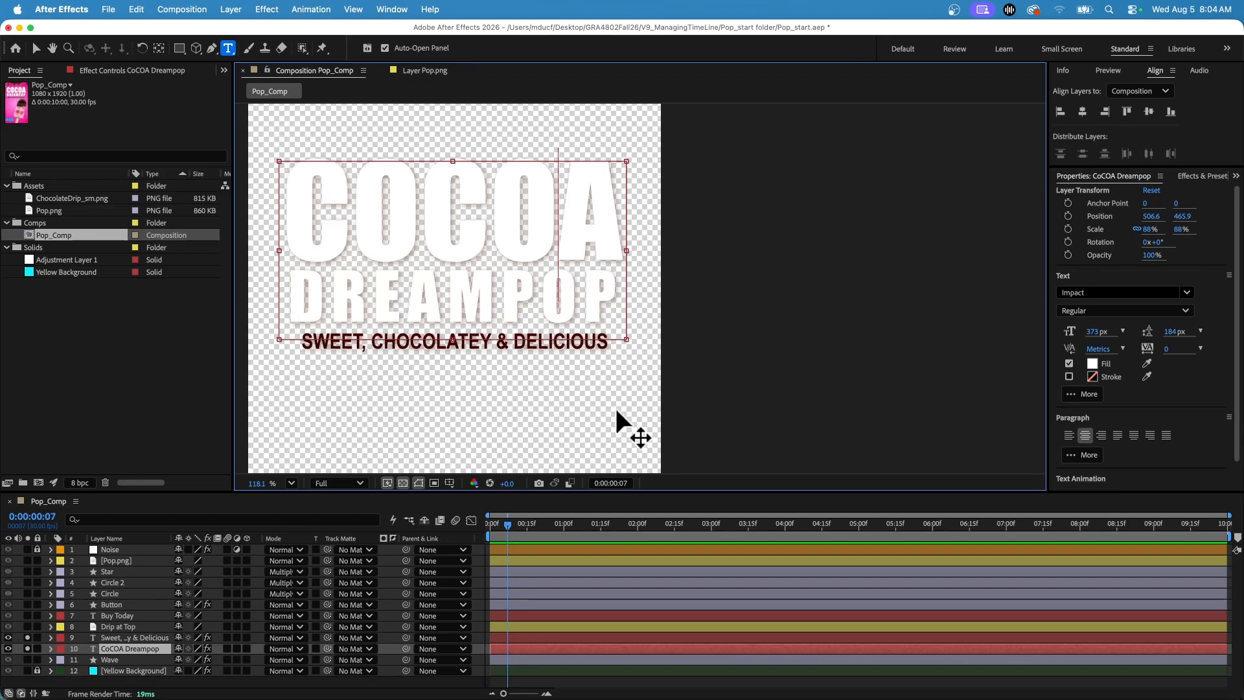
# Leave text editing with the Selection tool and turn off solo on both text layers.
pyautogui.scroll(-2, 616, 428)
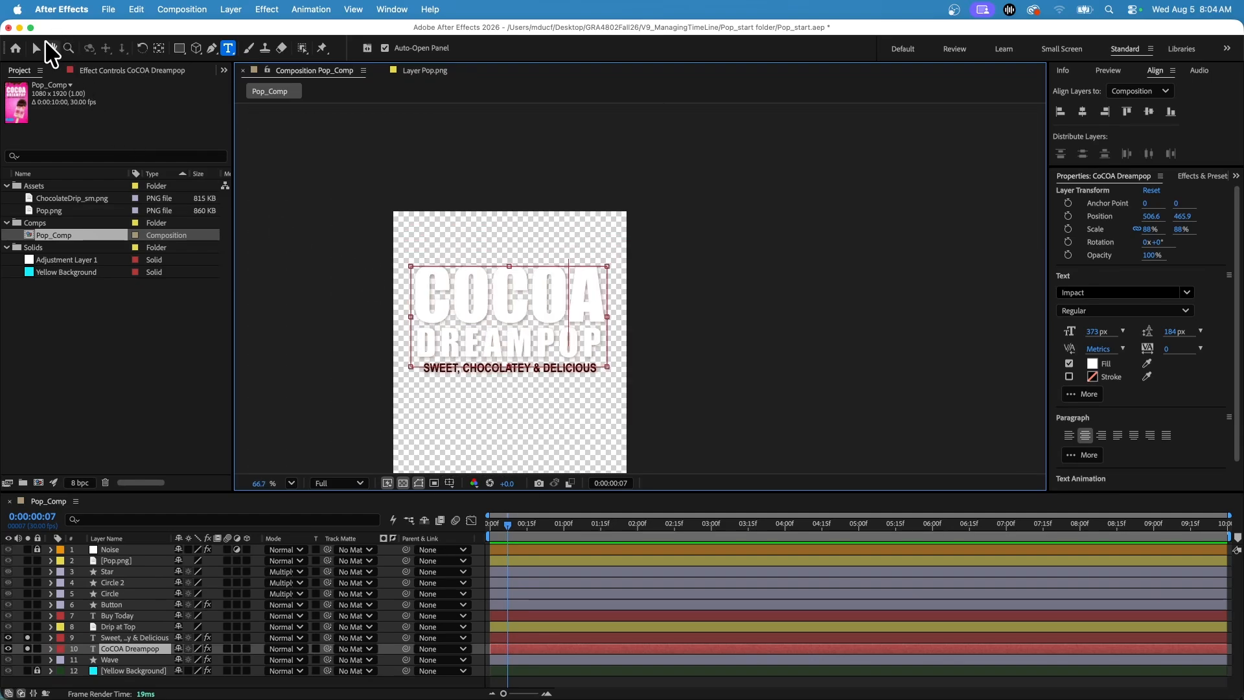
pyautogui.click(35, 47)
pyautogui.press('space')
pyautogui.moveTo(357, 403); pyautogui.dragTo(361, 239)
pyautogui.scroll(-2, 360, 240)
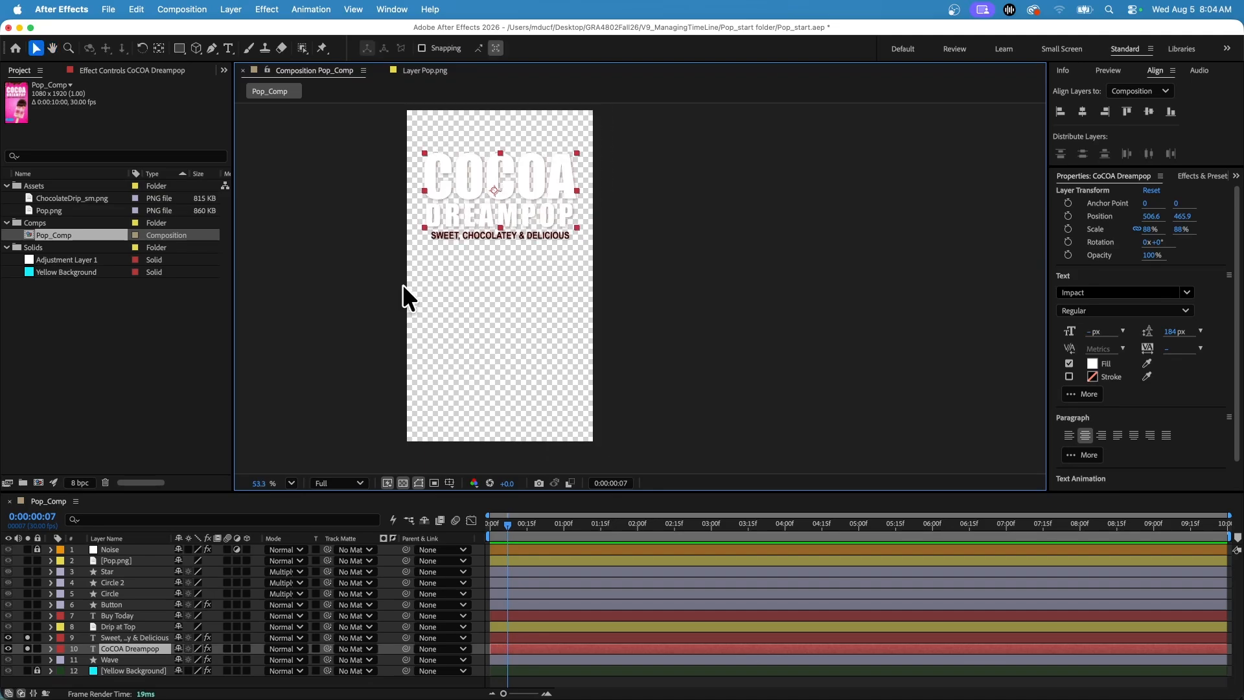
pyautogui.click(27, 638)
pyautogui.click(27, 648)
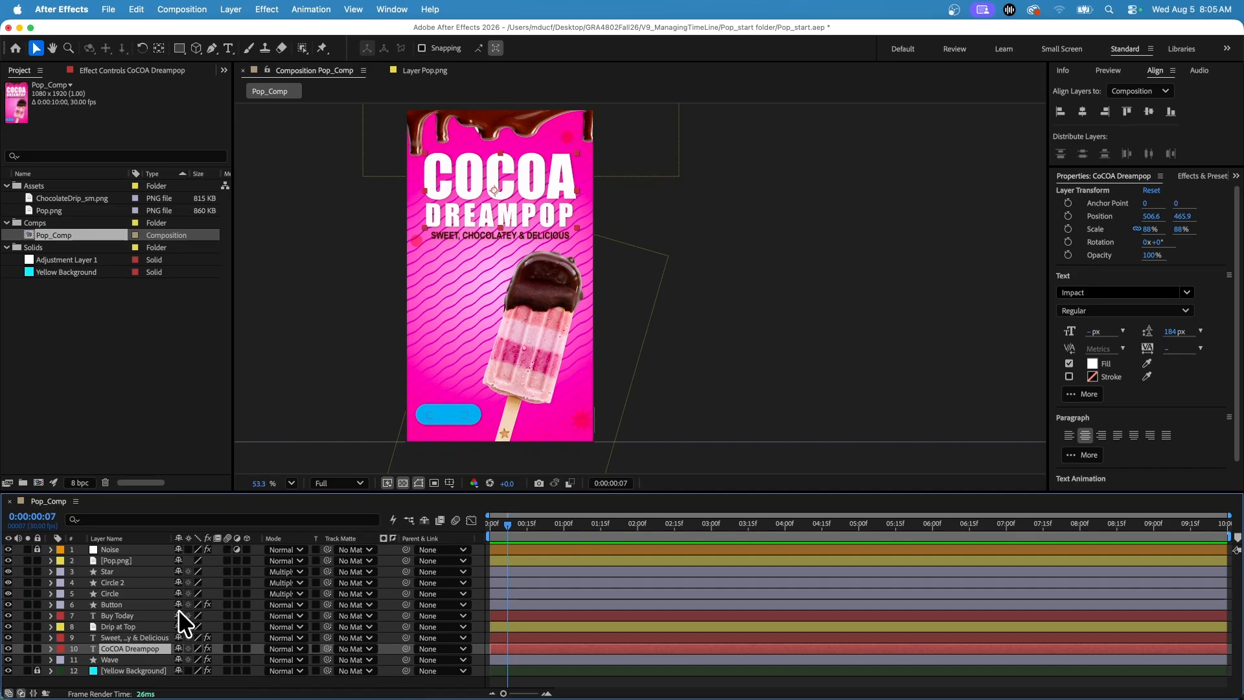
# Examine which artwork the Circle, Button, Buy Today and Star layers hold, and check the Wave layer by toggling its visibility.
pyautogui.click(105, 582)
pyautogui.click(111, 592)
pyautogui.click(113, 606)
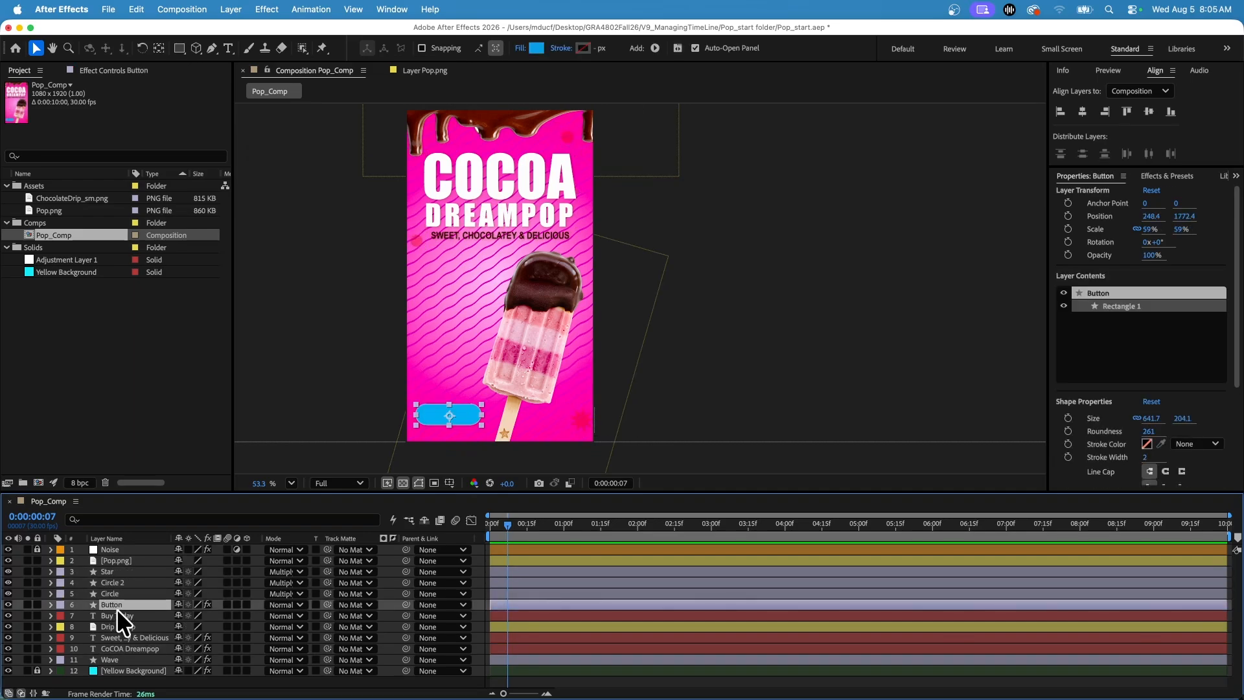
pyautogui.click(118, 613)
pyautogui.click(111, 603)
pyautogui.click(111, 593)
pyautogui.click(120, 570)
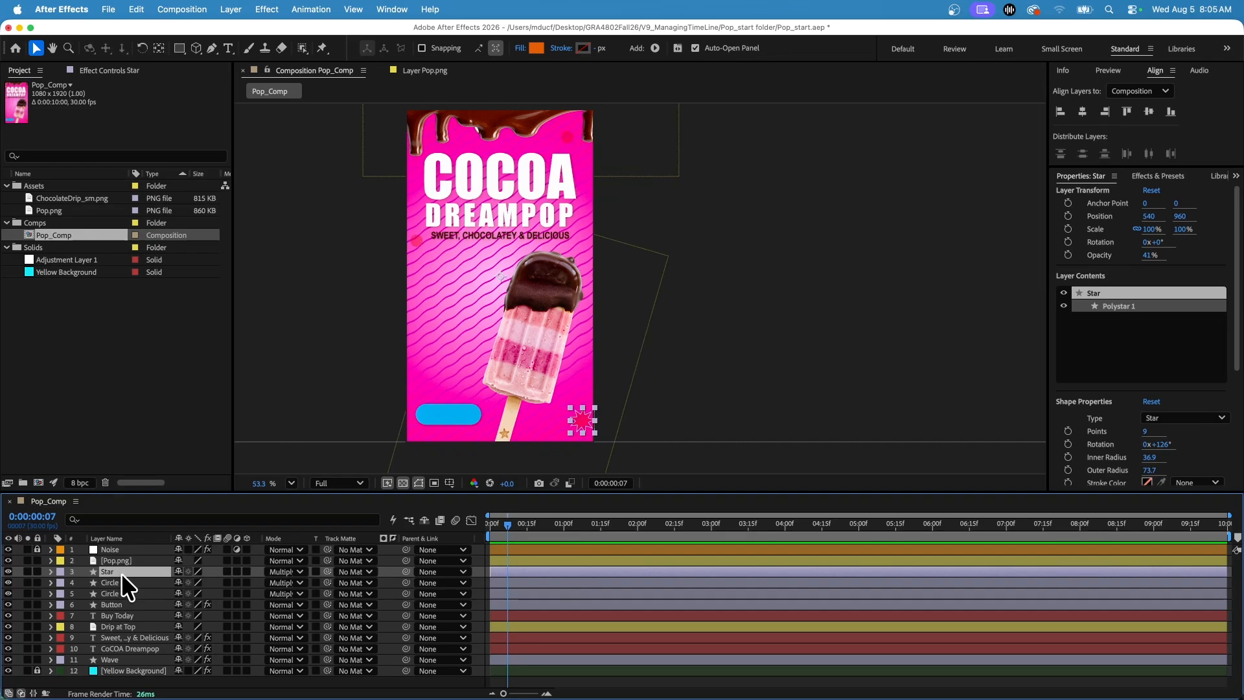
pyautogui.click(8, 659)
pyautogui.click(8, 659)
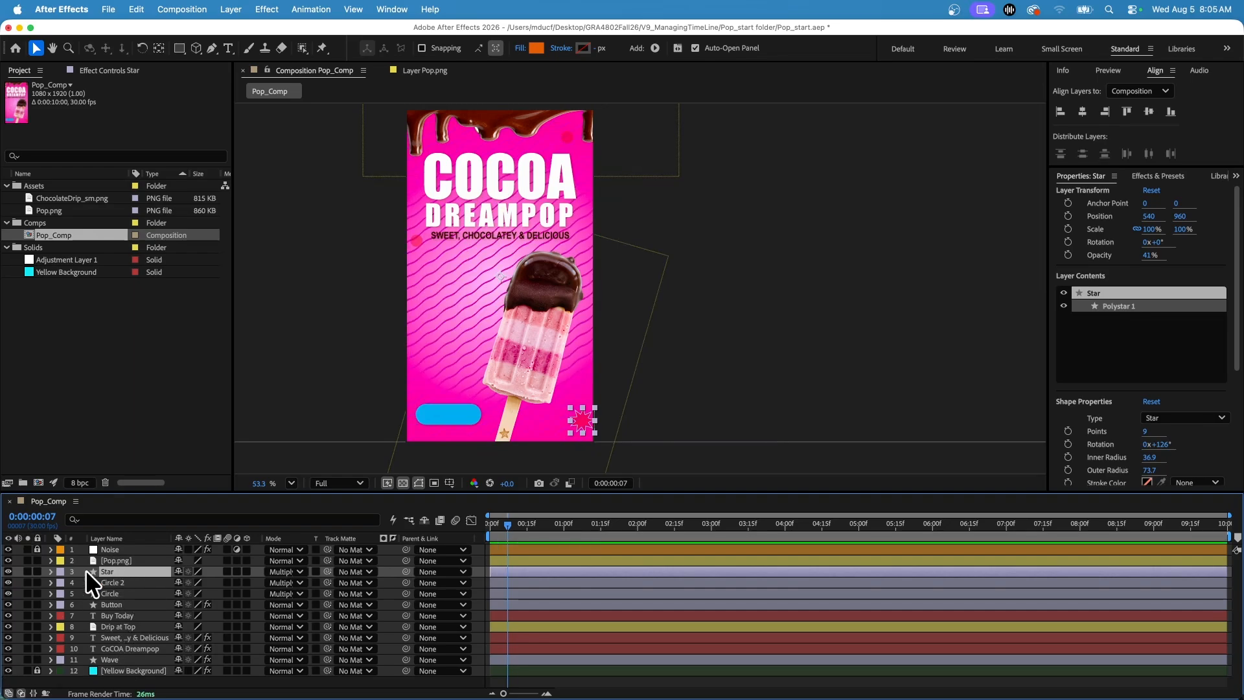
pyautogui.click(7, 571)
# Mark the Star, Circle 2, Circle and Wave layers as shy and hide the shy layers in the timeline.
pyautogui.click(177, 571)
pyautogui.moveTo(177, 581); pyautogui.dragTo(177, 592)
pyautogui.click(177, 659)
pyautogui.click(425, 519)
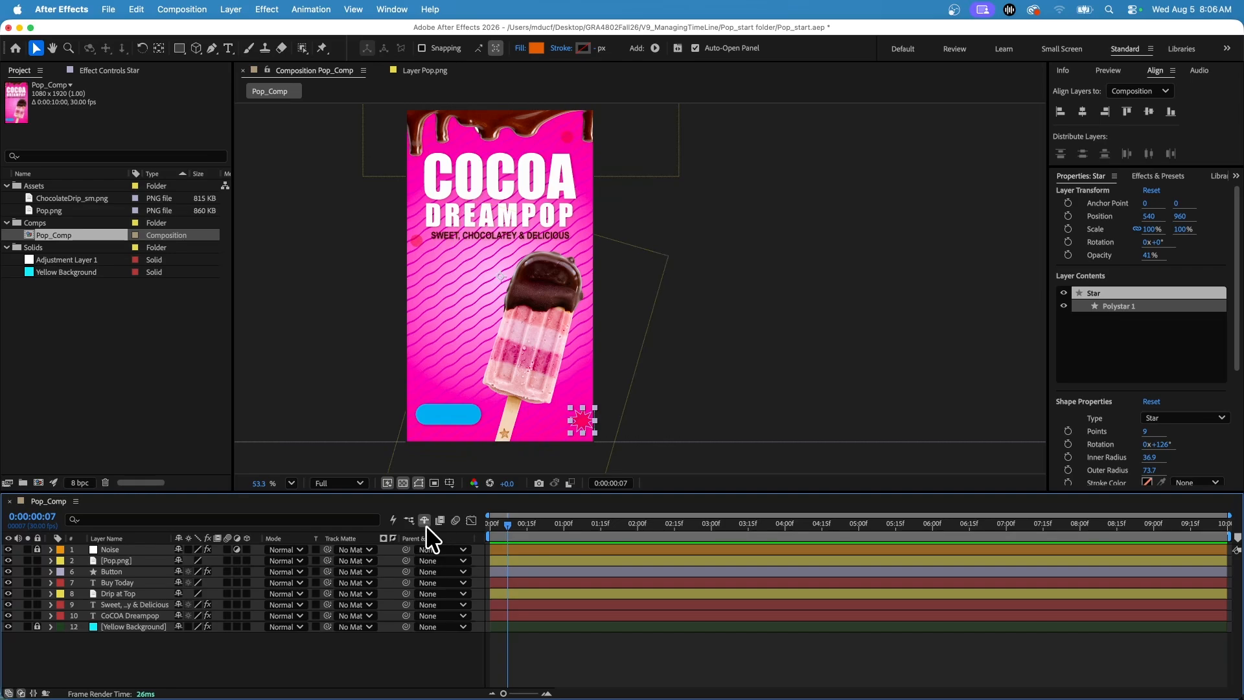
# Toggle the hiding of shy layers off and on to compare the full and reduced layer lists.
pyautogui.click(425, 520)
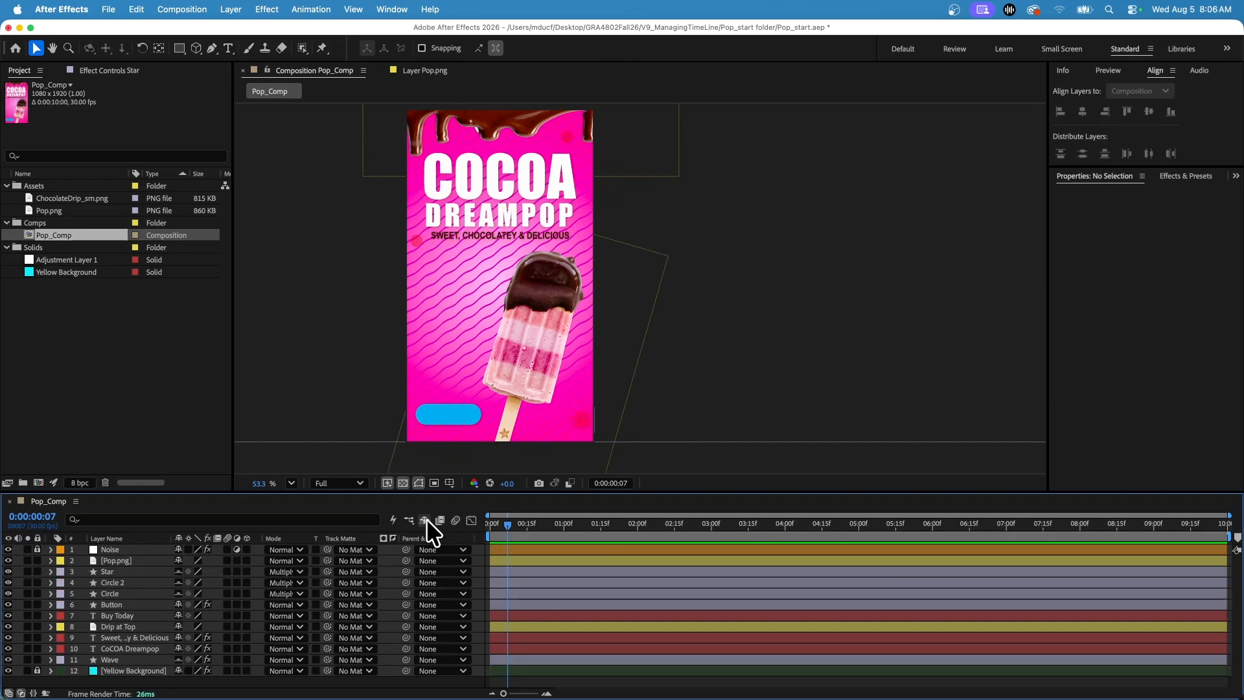
pyautogui.click(426, 518)
pyautogui.click(426, 518)
pyautogui.click(426, 518)
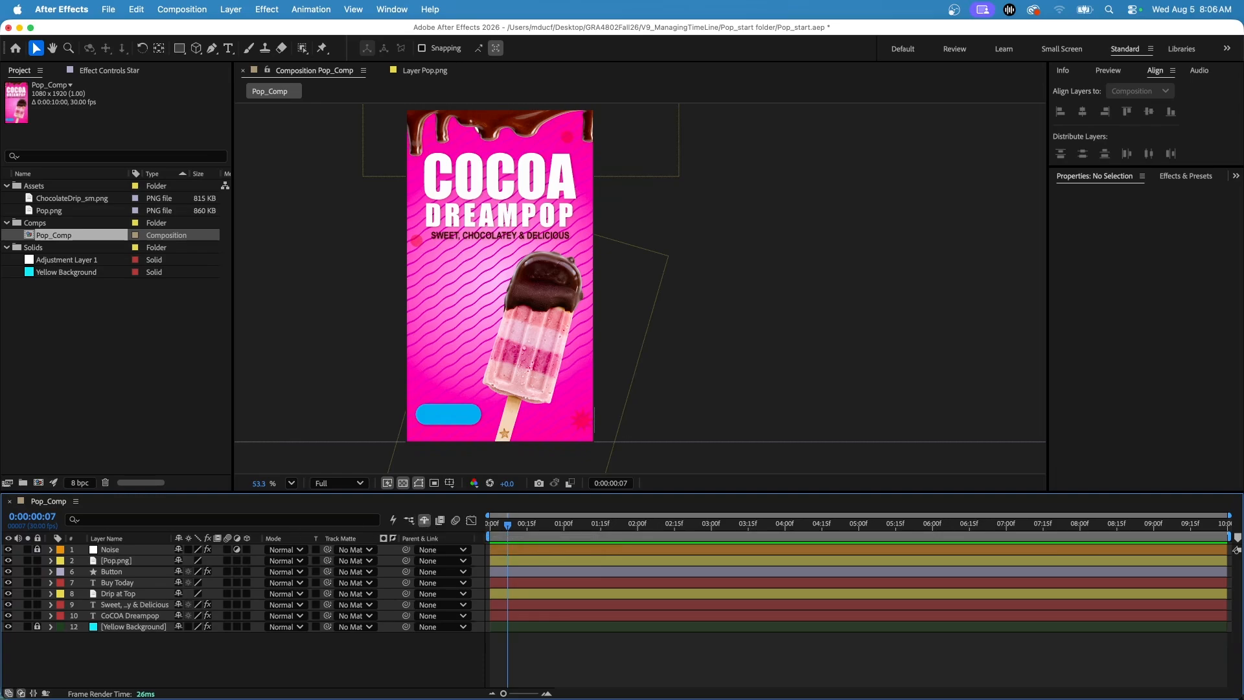
# Show all layers, mark the Noise layer as shy too, and hide the shy layers again.
pyautogui.click(423, 521)
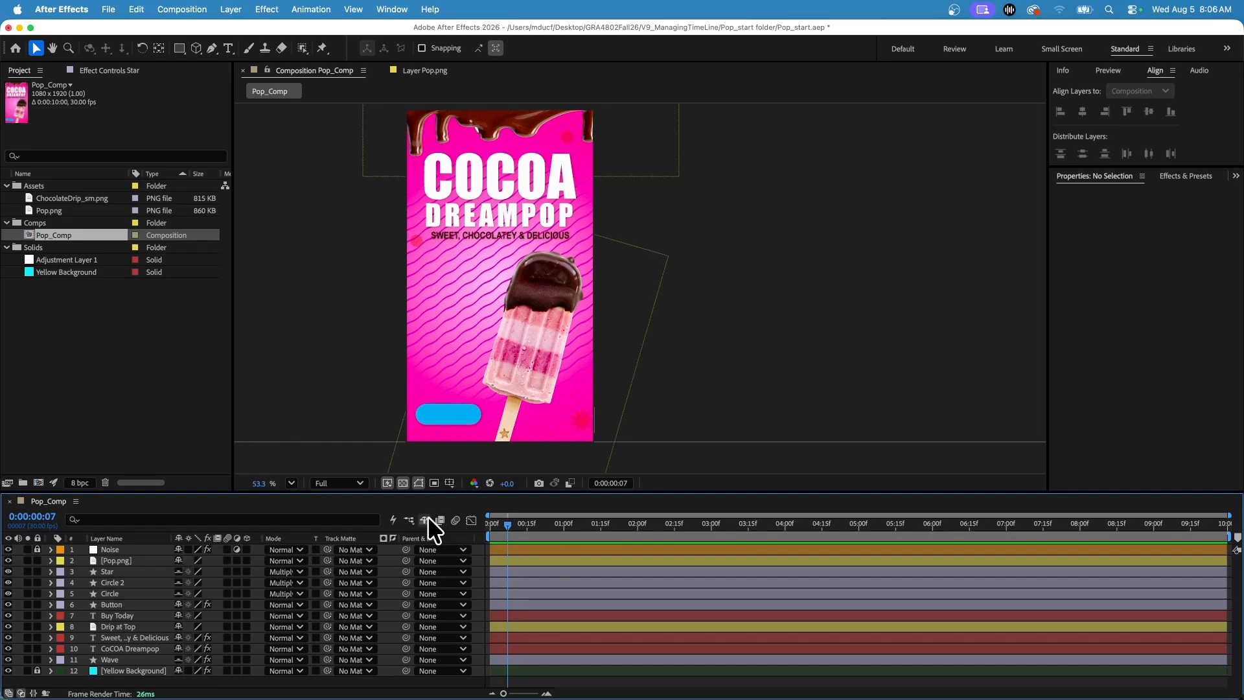
pyautogui.click(177, 549)
pyautogui.click(426, 521)
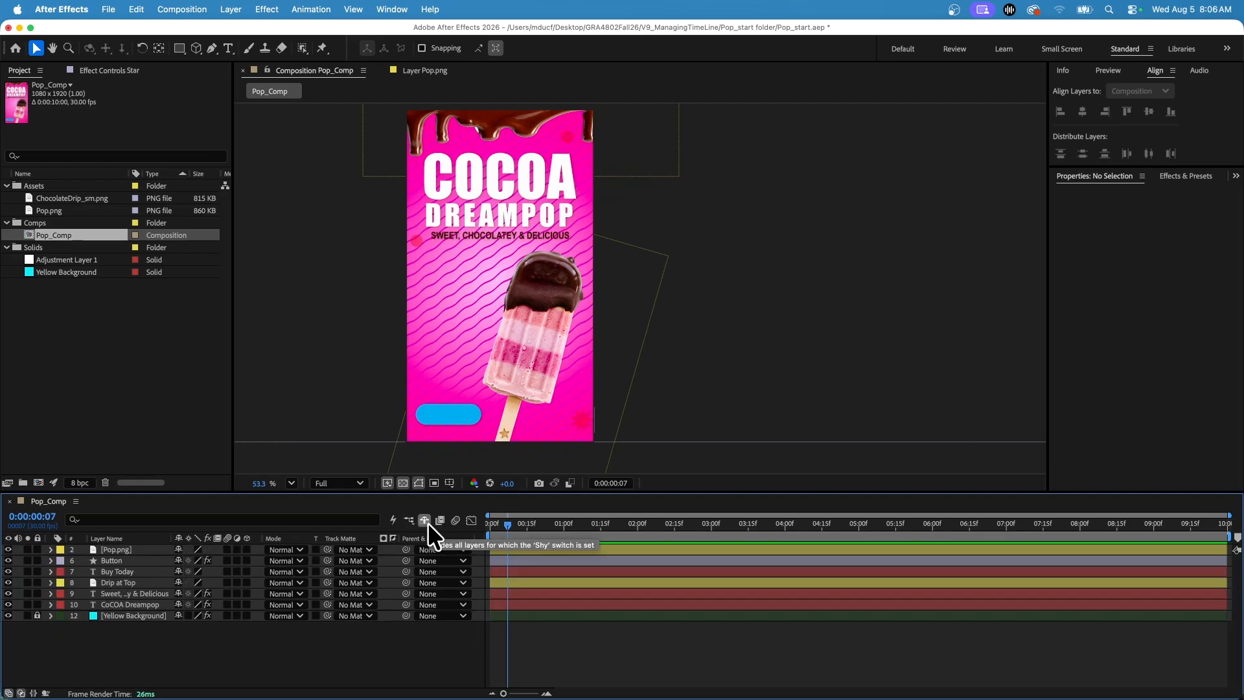
# Switch motion blur on and off again for the Pop.png layer and return the playhead to 0:00:00:00.
pyautogui.click(228, 549)
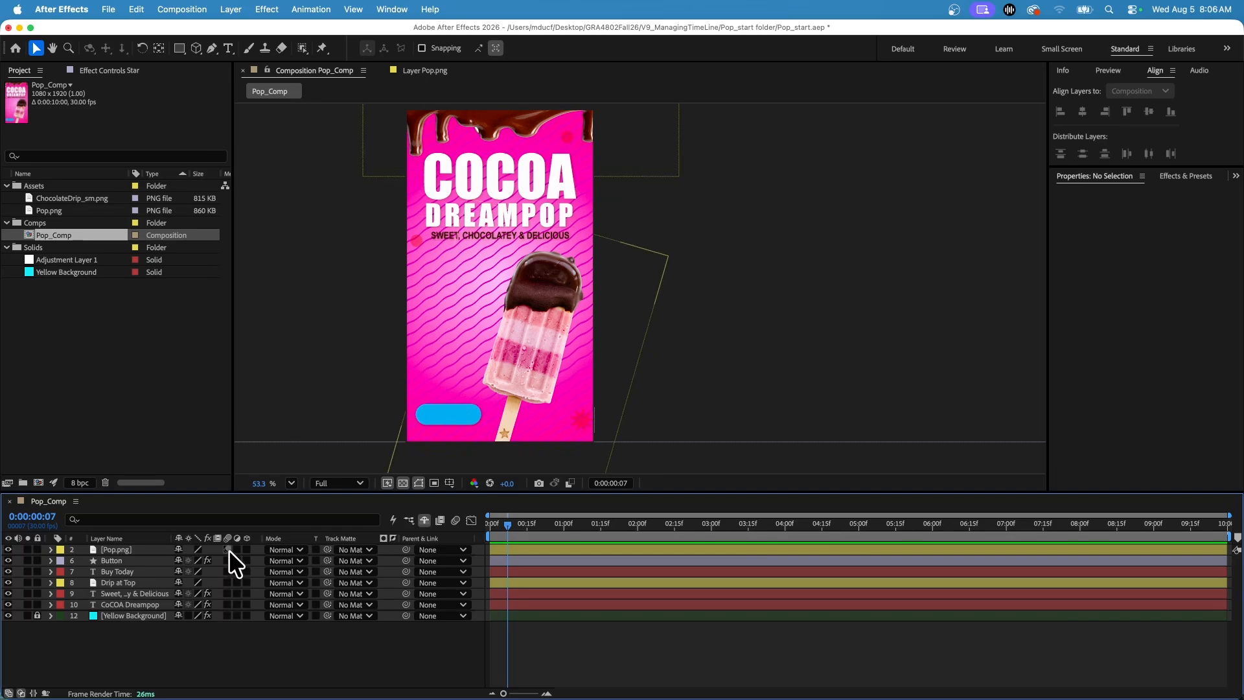
pyautogui.click(227, 549)
pyautogui.moveTo(541, 522); pyautogui.dragTo(472, 527)
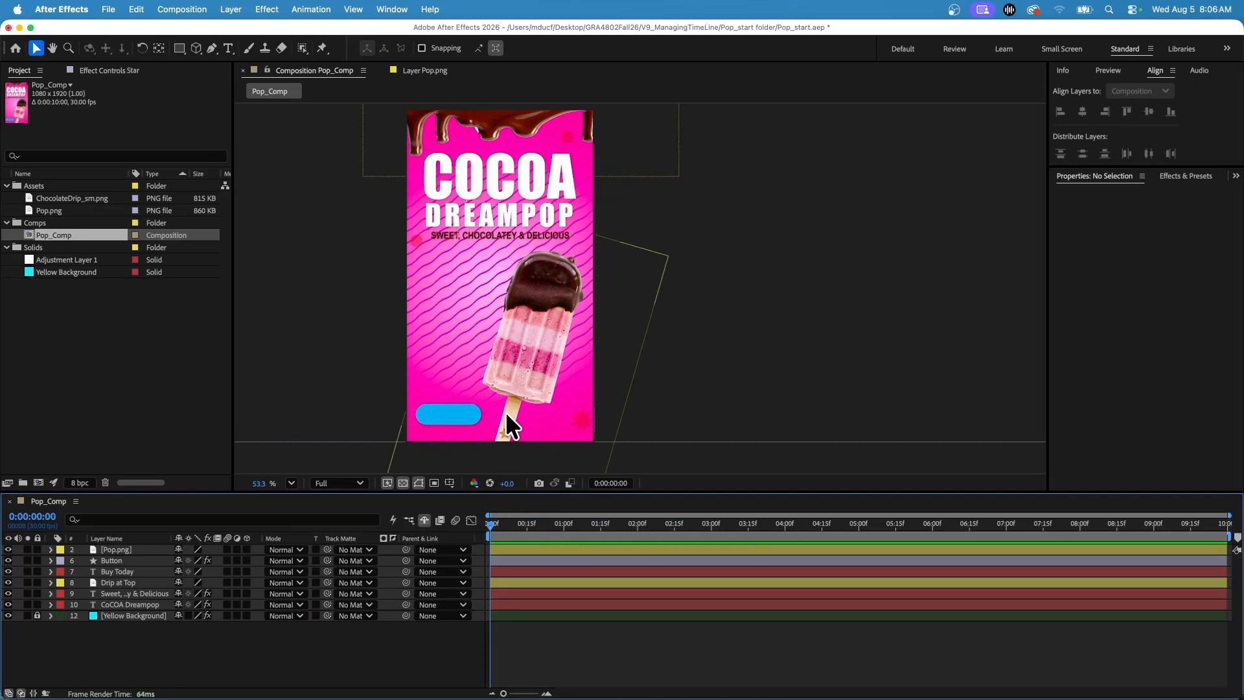
# Reveal the Pop.png layer's Position property and set a Position keyframe at 0:00:03:00.
pyautogui.click(114, 549)
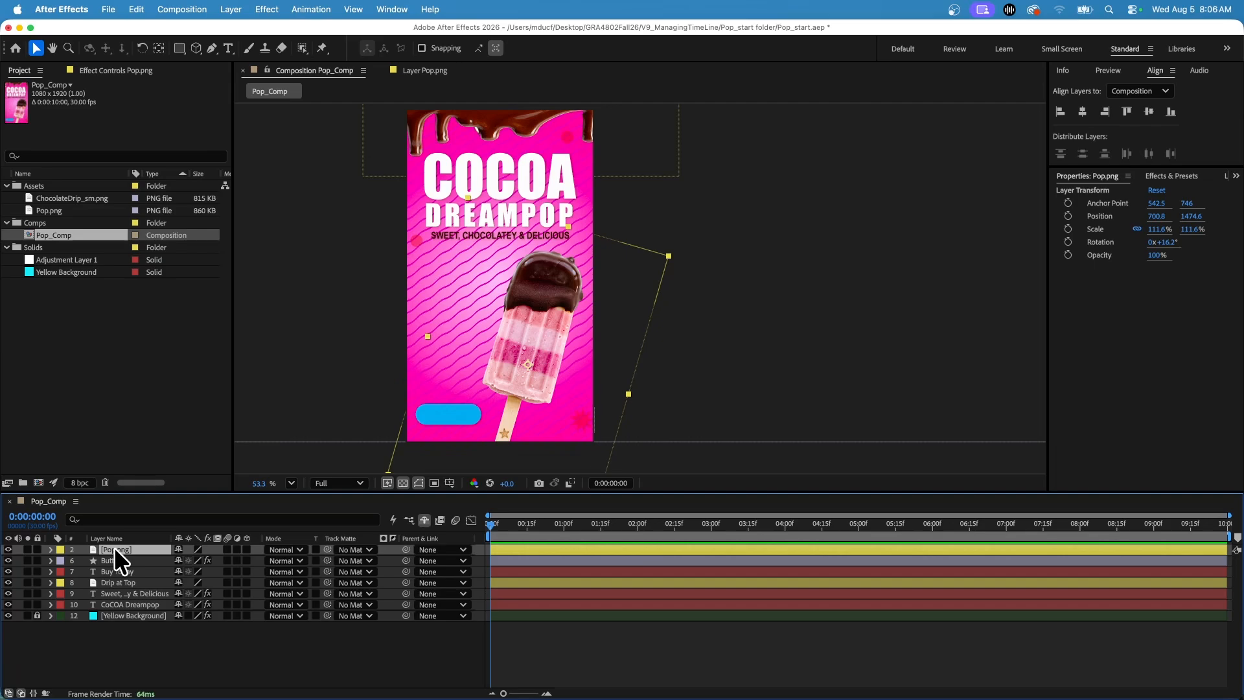
pyautogui.scroll(-3, 530, 259)
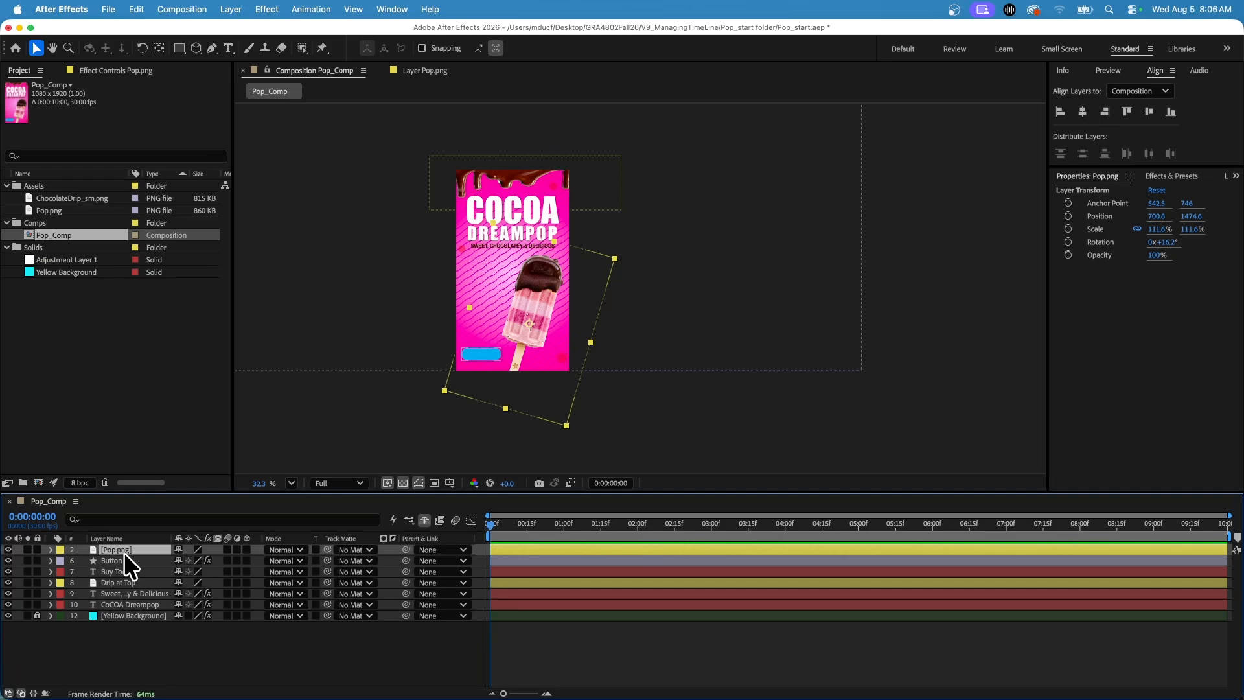
pyautogui.press('p')
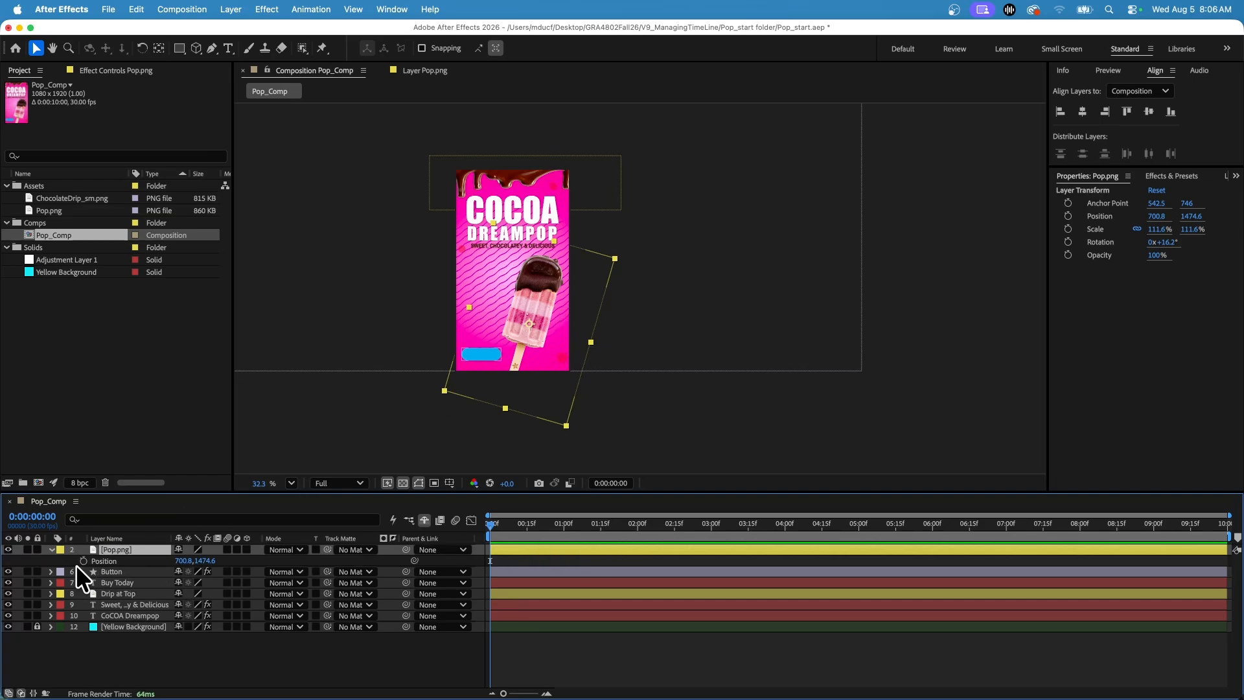
pyautogui.moveTo(568, 525); pyautogui.dragTo(710, 526)
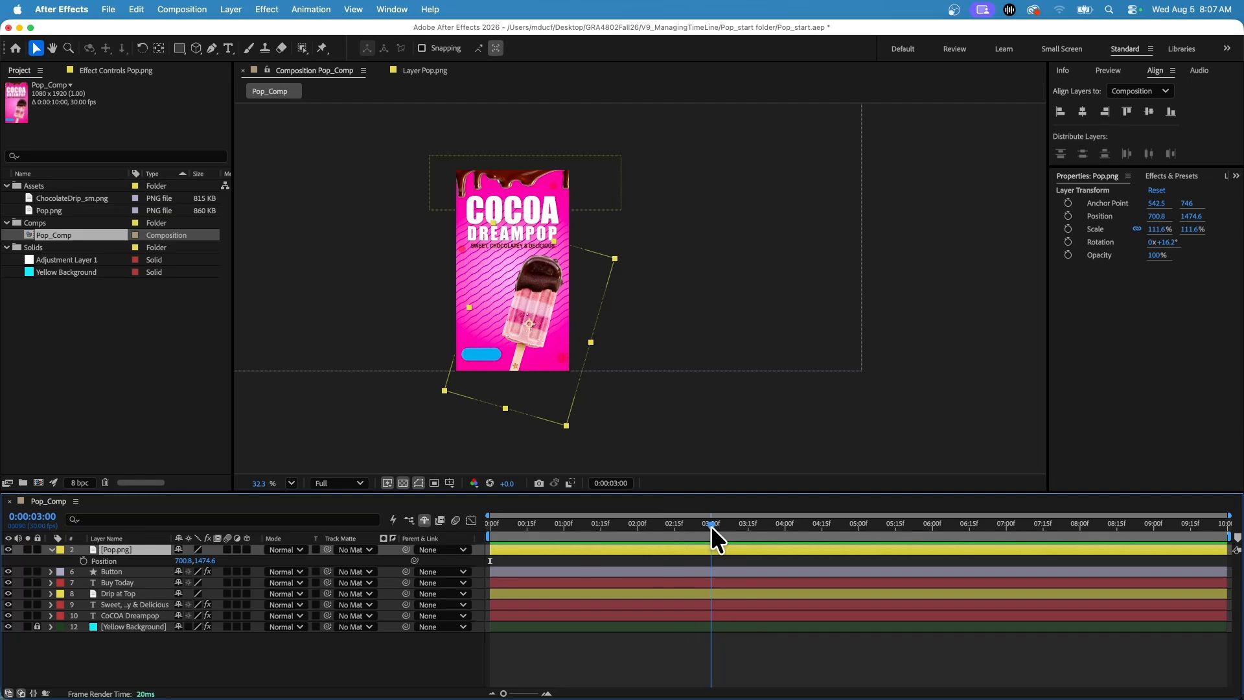
pyautogui.click(82, 560)
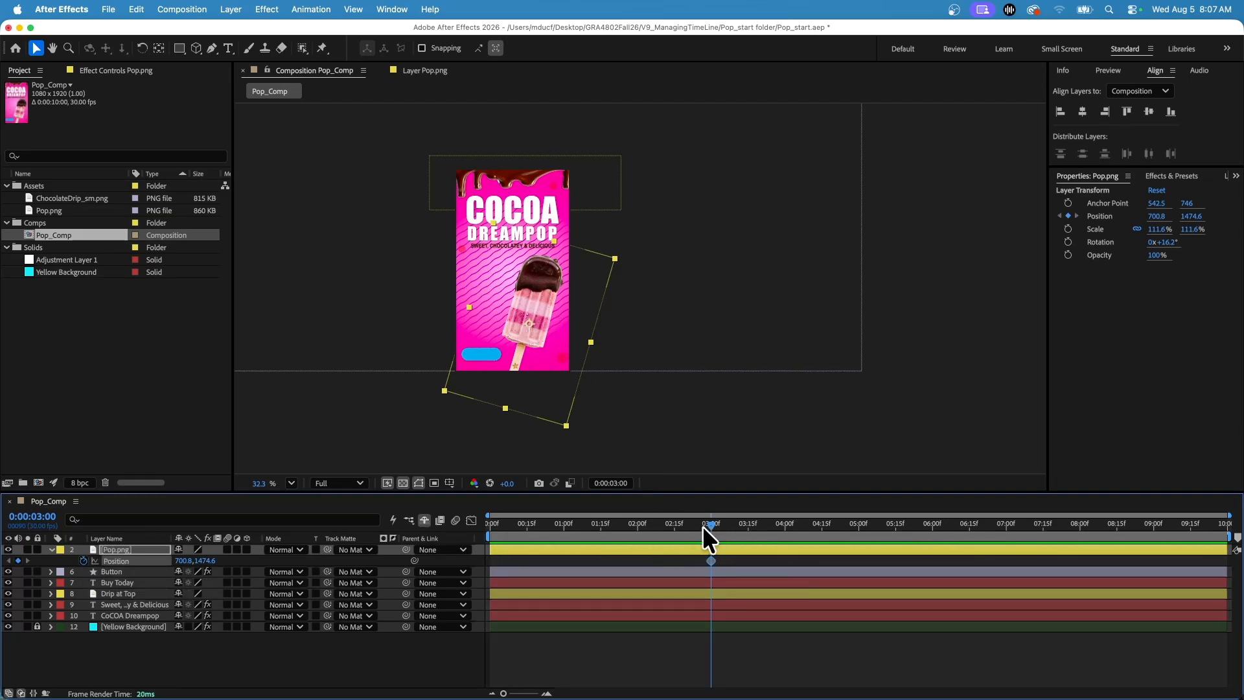
# At 0:00:00:00, move the popsicle below the canvas to position about 94, 2731, and preview the animation.
pyautogui.moveTo(703, 526); pyautogui.dragTo(421, 535)
pyautogui.moveTo(542, 312); pyautogui.dragTo(477, 431)
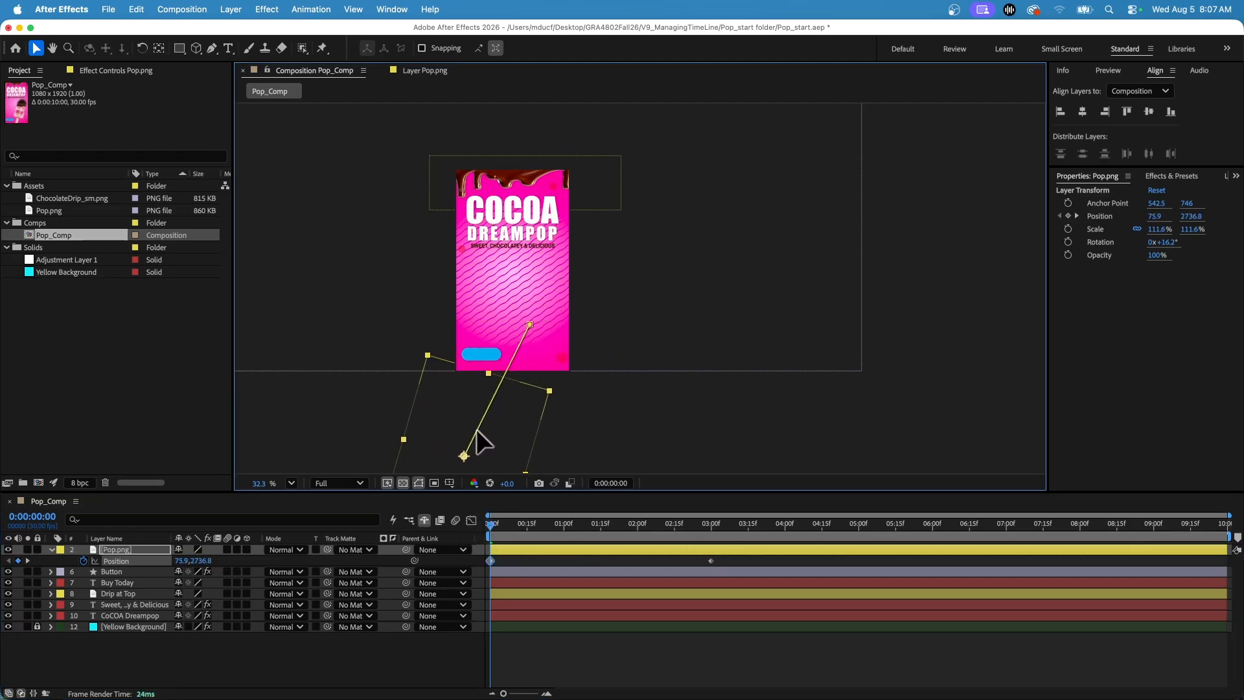
pyautogui.moveTo(514, 523); pyautogui.dragTo(476, 531)
pyautogui.press('space')
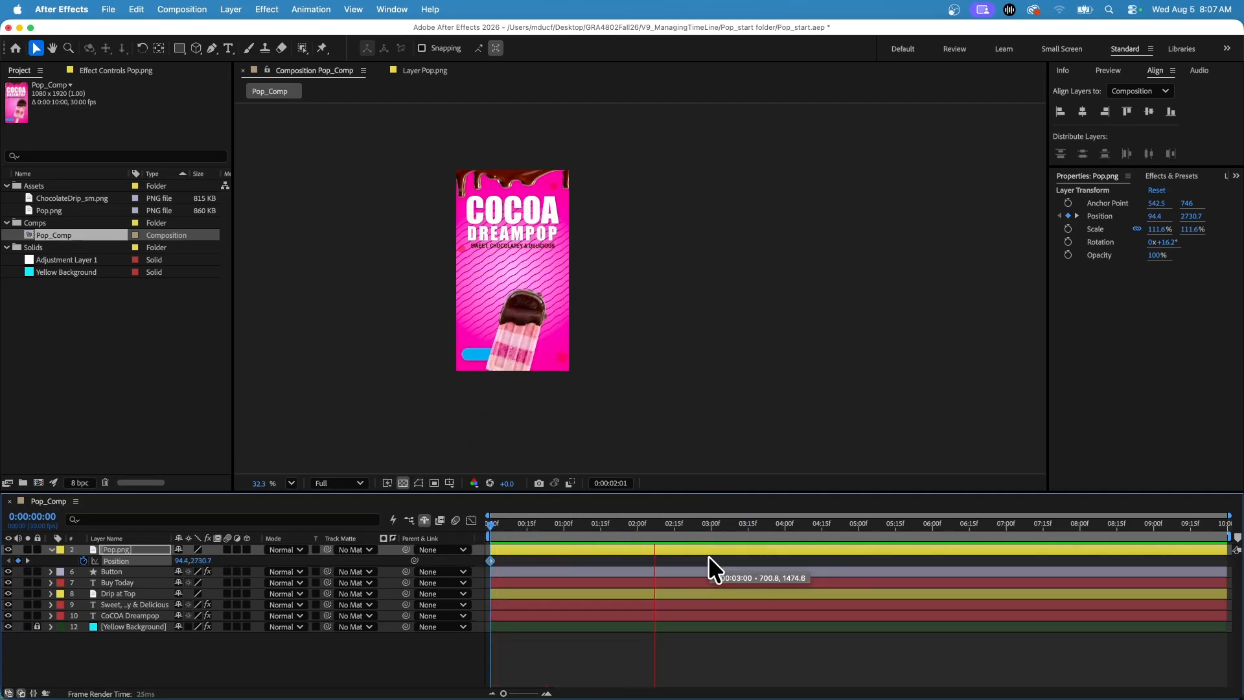
# Move the popsicle's second Position keyframe to about 0:00:00:23 and play the animation from the start.
pyautogui.moveTo(710, 561); pyautogui.dragTo(538, 555)
pyautogui.click(492, 523)
pyautogui.press('space')
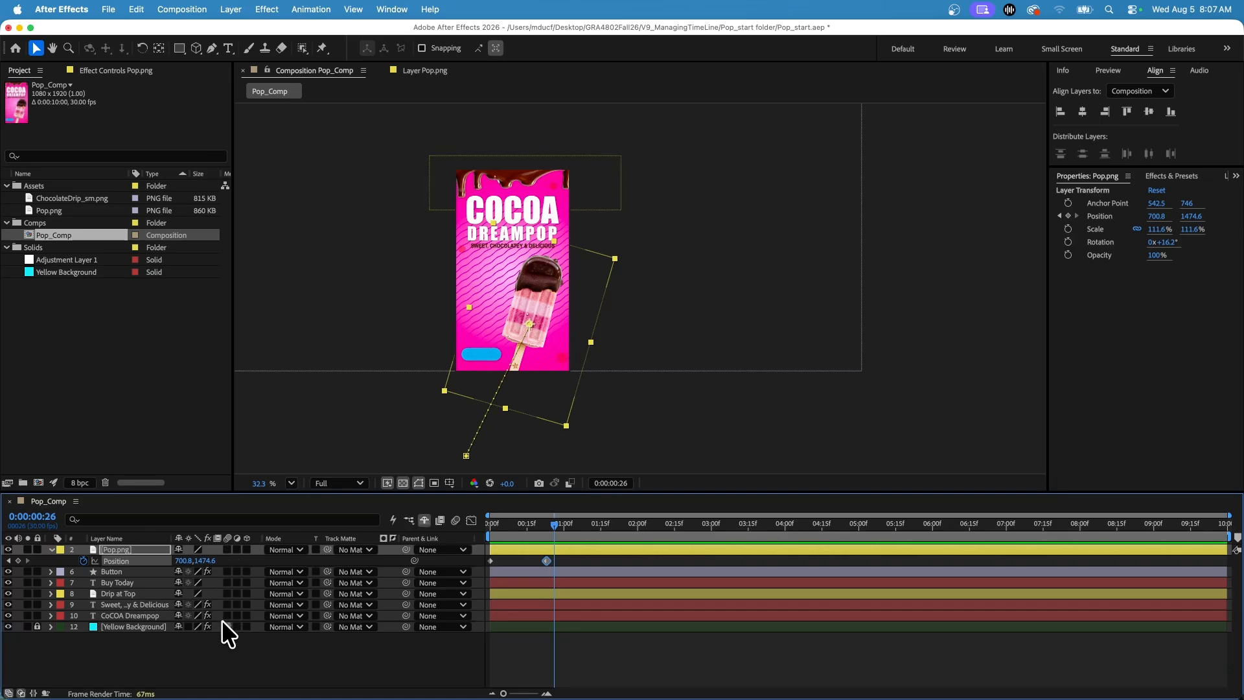
# Enable motion blur for the Pop.png layer and the composition, and preview the animation from the start.
pyautogui.click(228, 549)
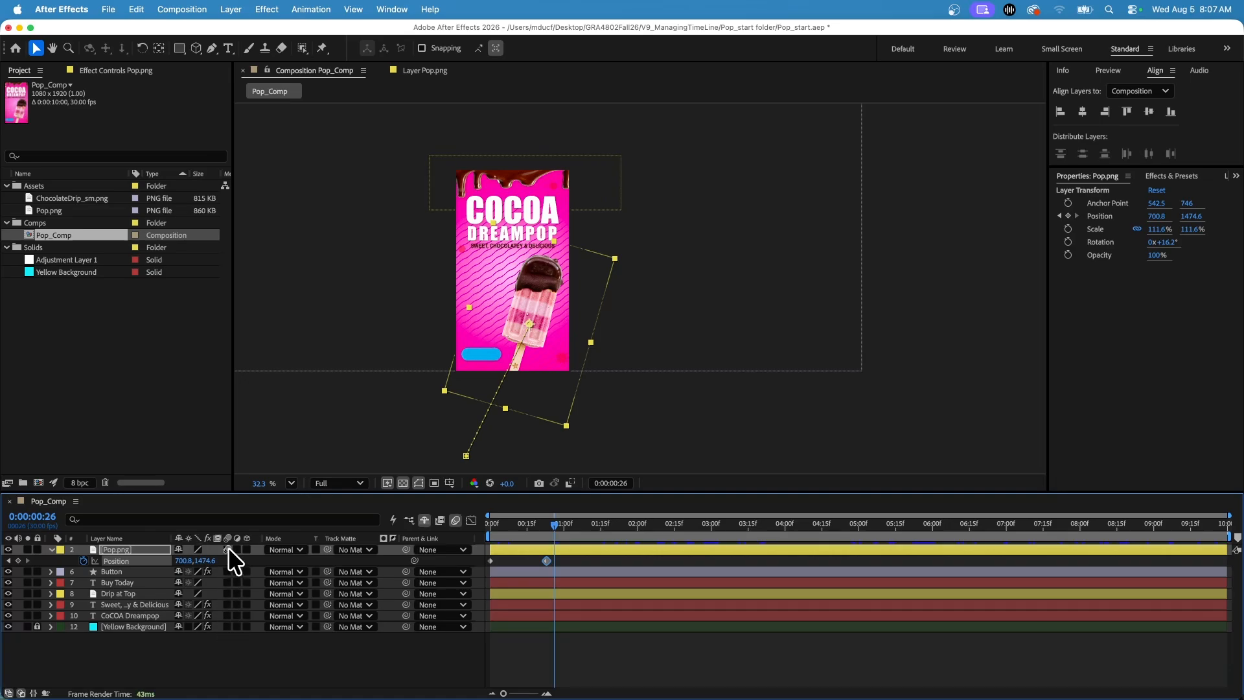
pyautogui.click(456, 520)
pyautogui.moveTo(510, 527); pyautogui.dragTo(492, 526)
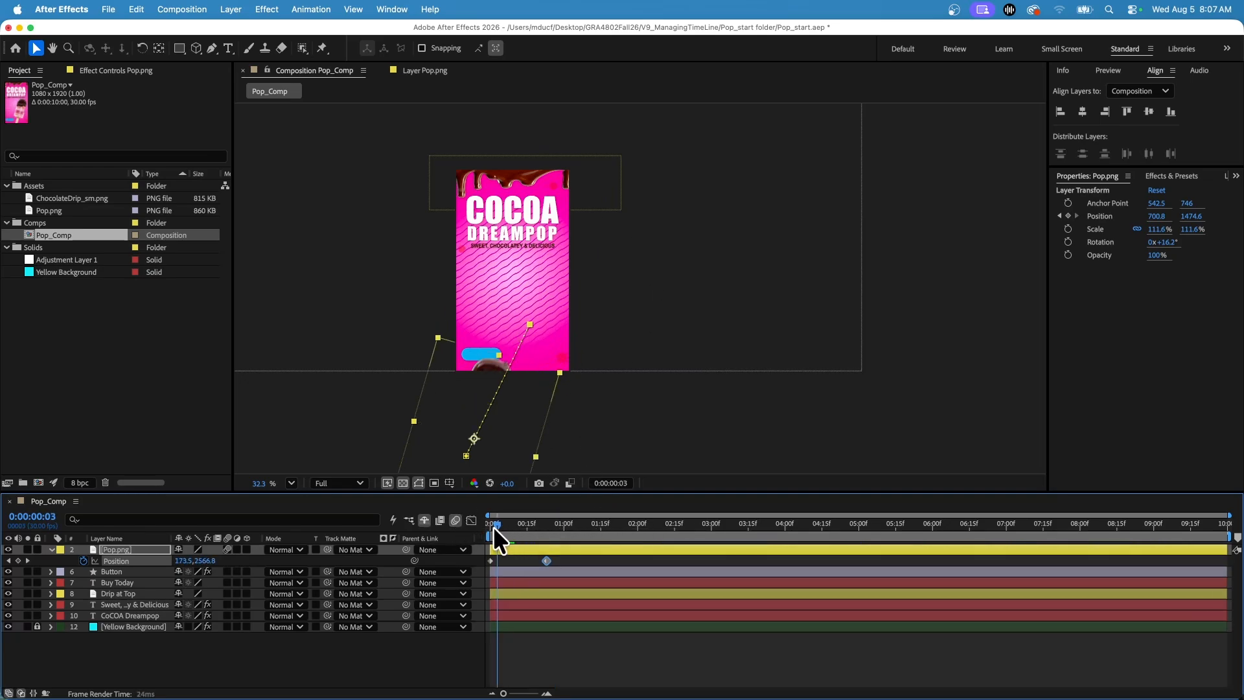
pyautogui.press('space')
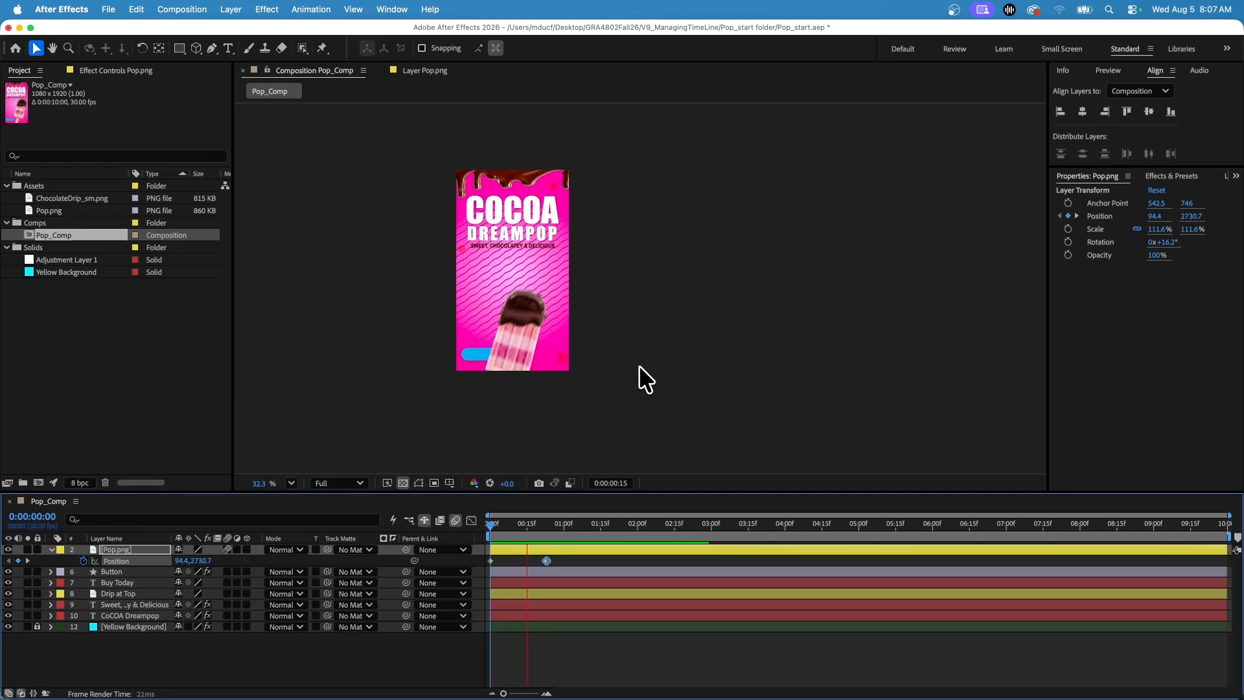
# Stop playback, move the second Position keyframe to about 0:00:00:12, and view the blurred popsicle at 0:00:00:06.
pyautogui.press('space')
pyautogui.moveTo(544, 562)
pyautogui.mouseDown()
pyautogui.moveTo(519, 560)
pyautogui.moveTo(504, 523)
pyautogui.moveTo(582, 559)
pyautogui.moveTo(521, 559)
pyautogui.mouseUp()
pyautogui.click(497, 523)
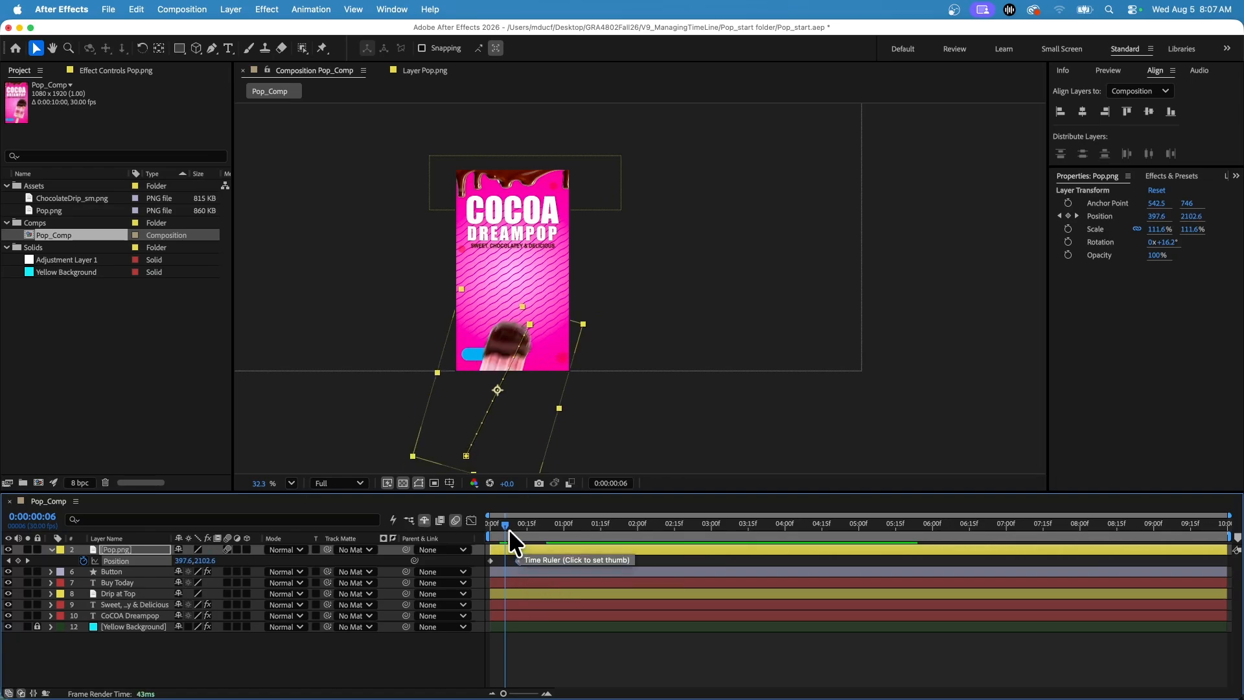
# Check the blurred popsicle at 0:00:00:07, and play the animation from the start.
pyautogui.click(504, 523)
pyautogui.click(506, 523)
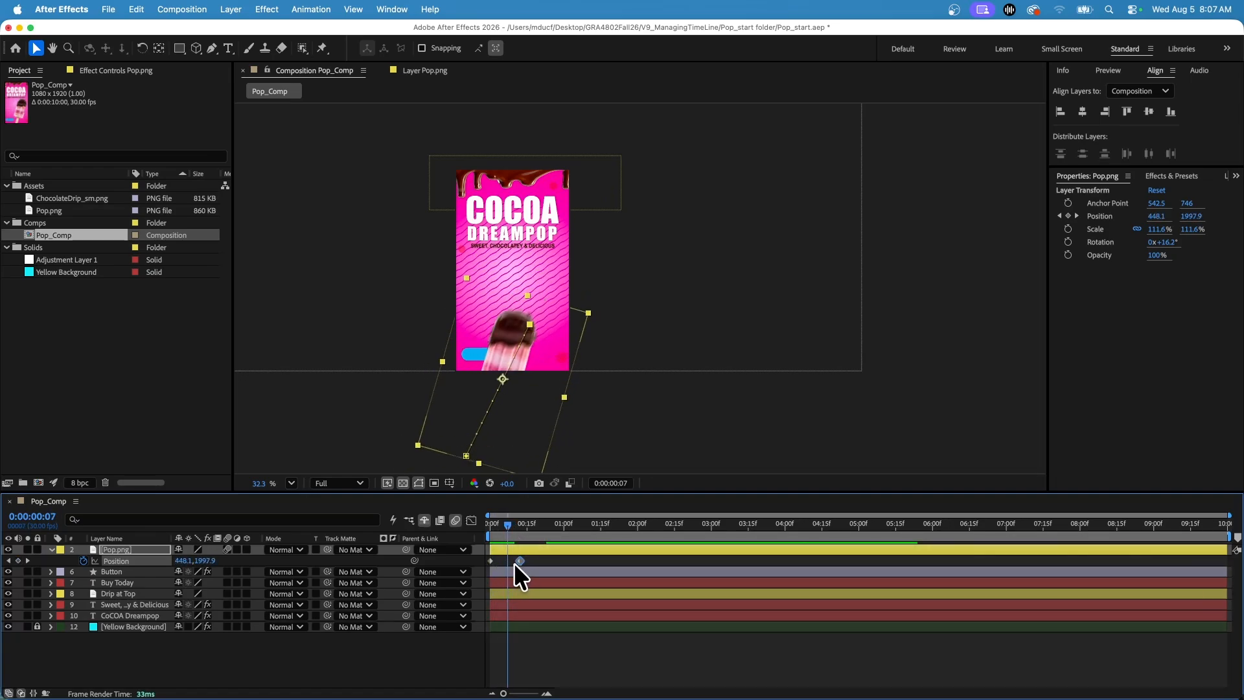
pyautogui.moveTo(507, 523); pyautogui.dragTo(469, 523)
pyautogui.press('space')
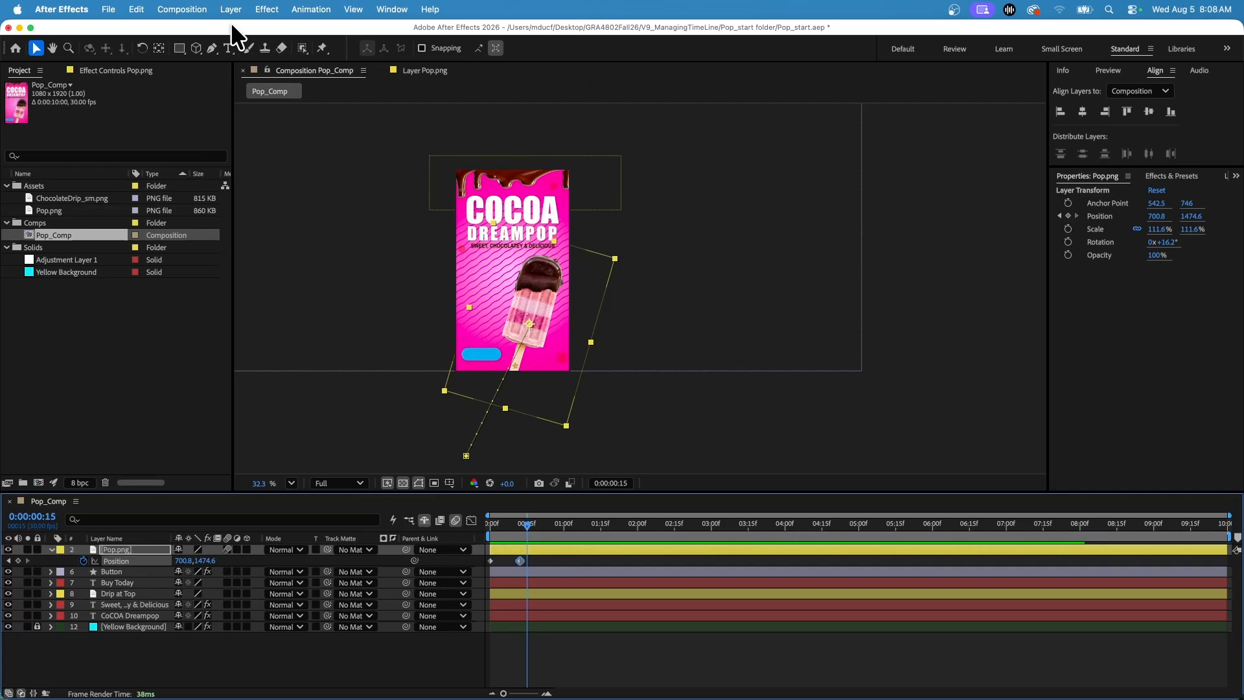
# Try a motion blur shutter angle of 475° in Pop_Comp's advanced composition settings, and discard the change.
pyautogui.click(184, 9)
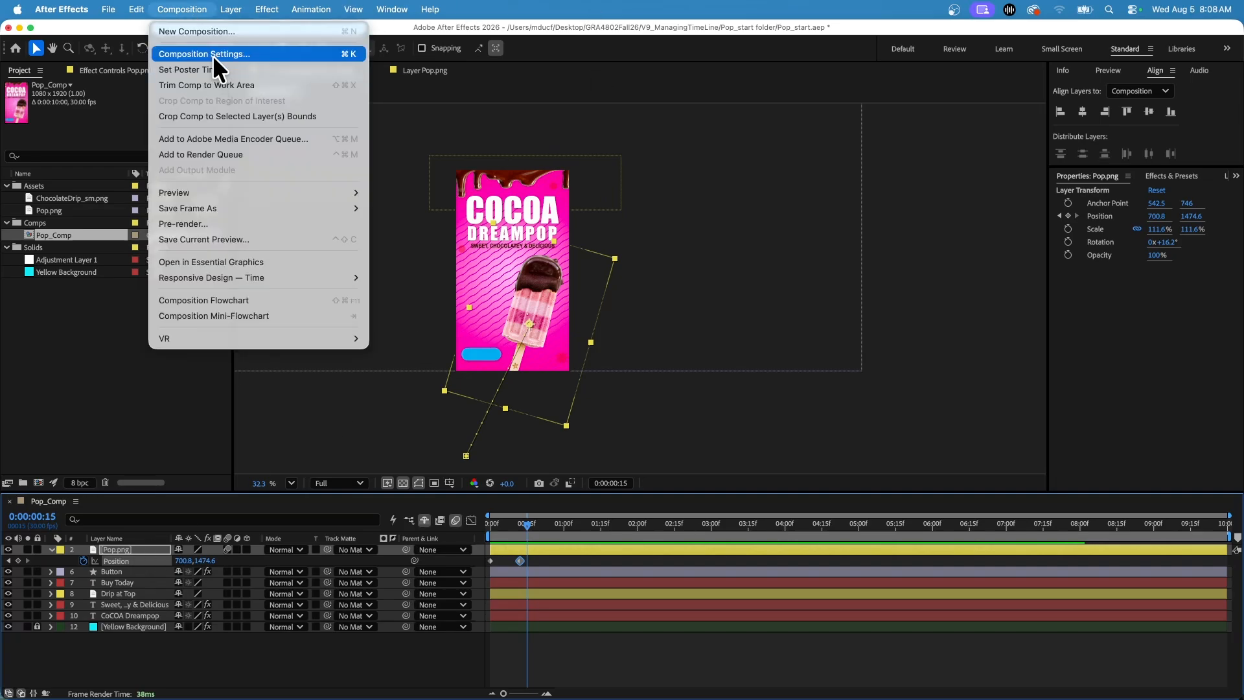
pyautogui.click(172, 53)
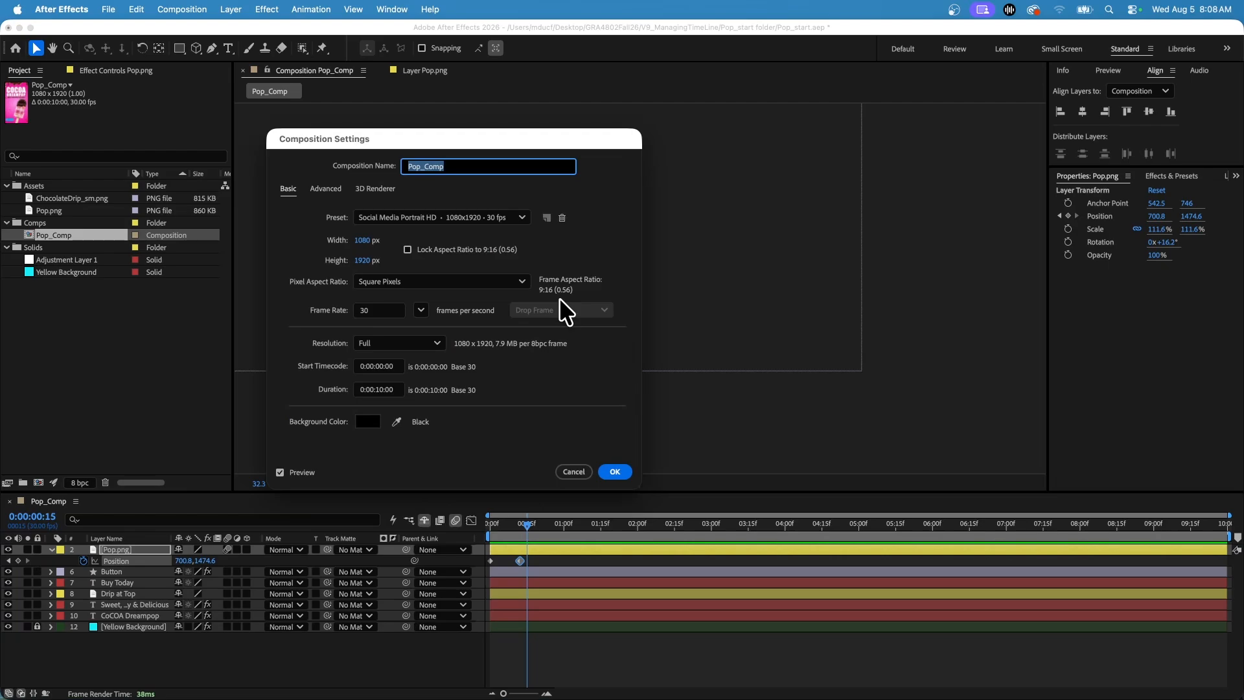
pyautogui.click(315, 188)
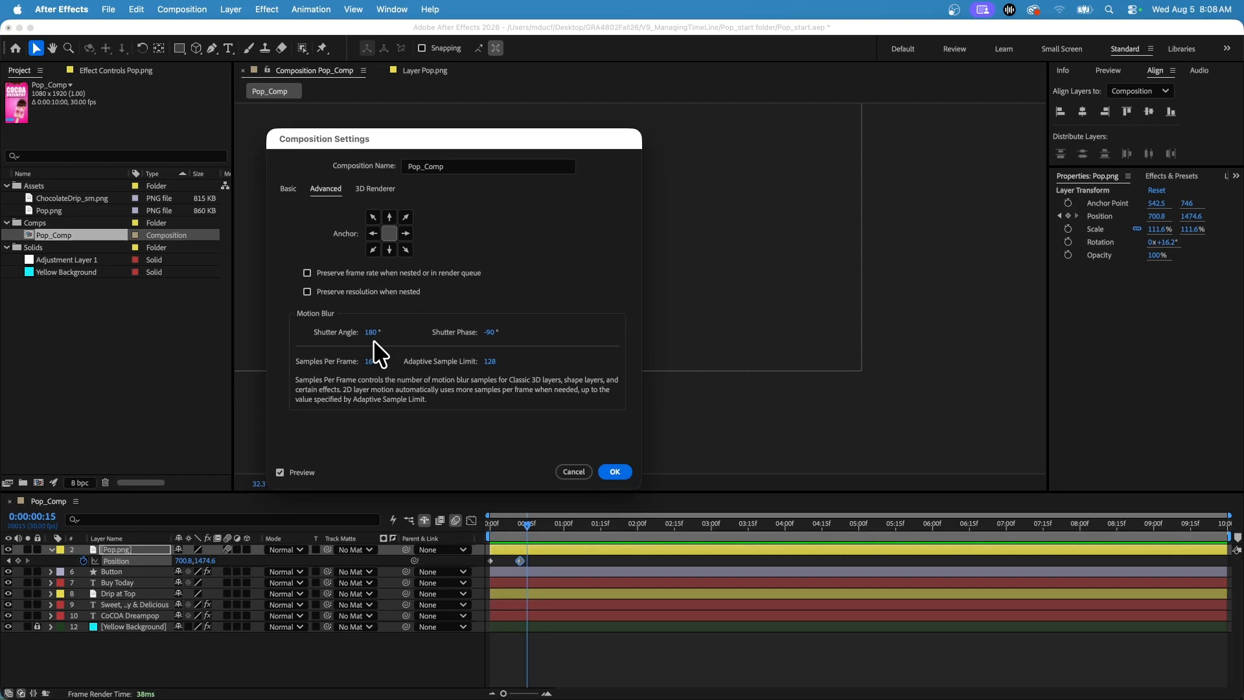
pyautogui.moveTo(373, 335); pyautogui.dragTo(570, 342)
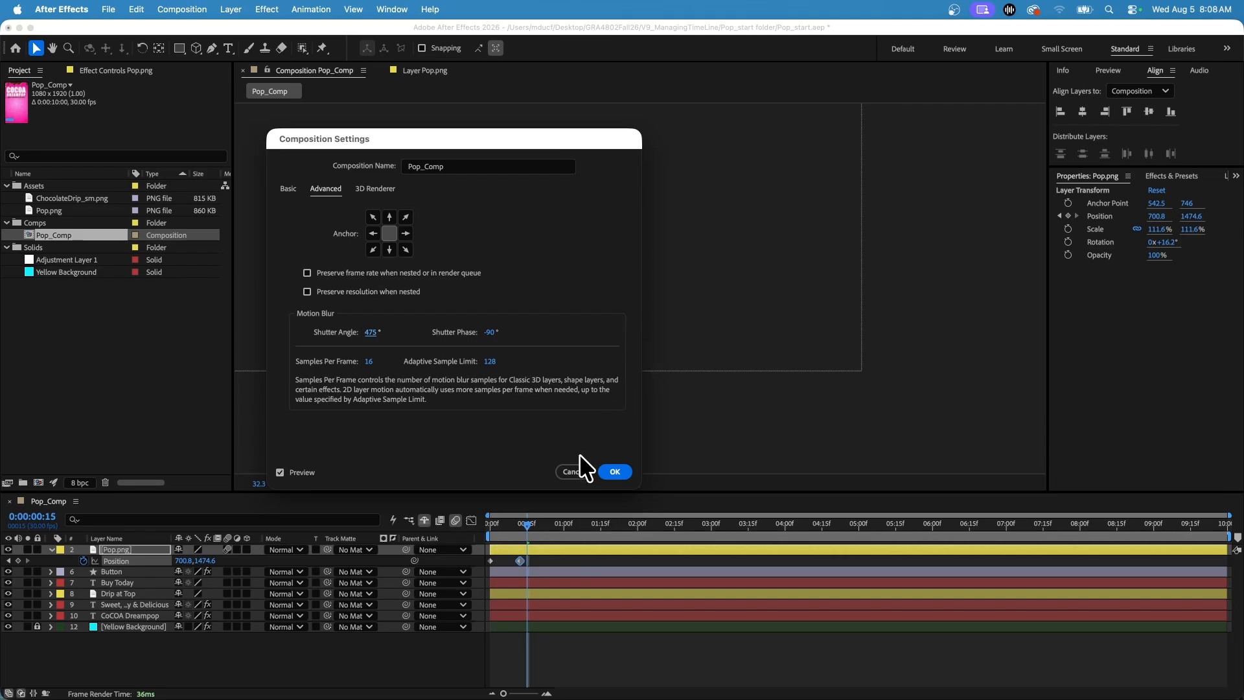
pyautogui.click(575, 472)
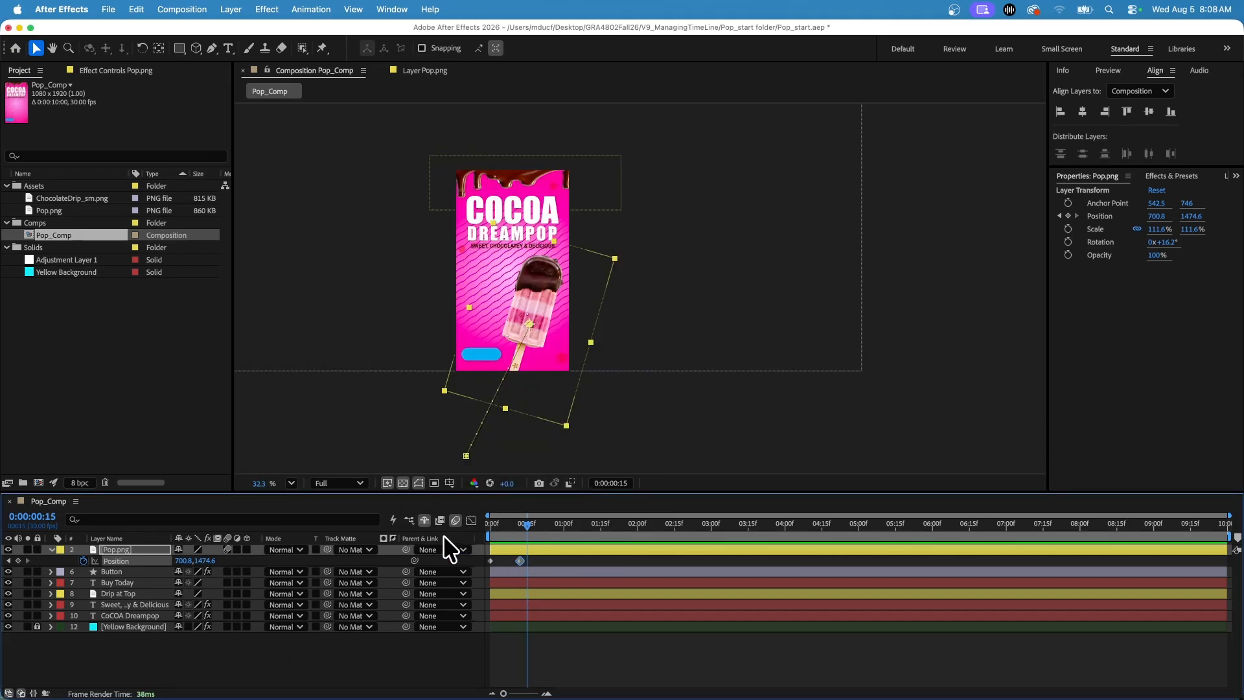
# Move to 0:00:00:16, collapse the Pop.png layer's properties, and lock the Yellow Background layer.
pyautogui.moveTo(507, 526)
pyautogui.mouseDown()
pyautogui.moveTo(483, 526)
pyautogui.moveTo(530, 519)
pyautogui.mouseUp()
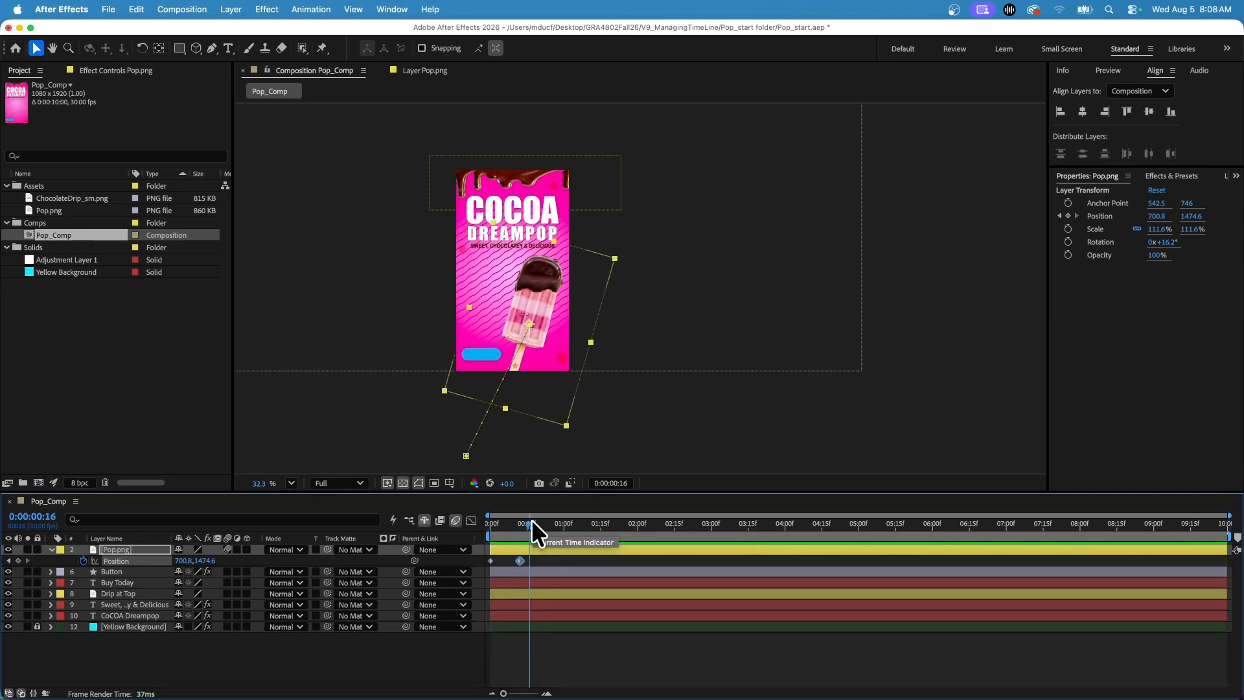
pyautogui.click(50, 549)
pyautogui.click(226, 551)
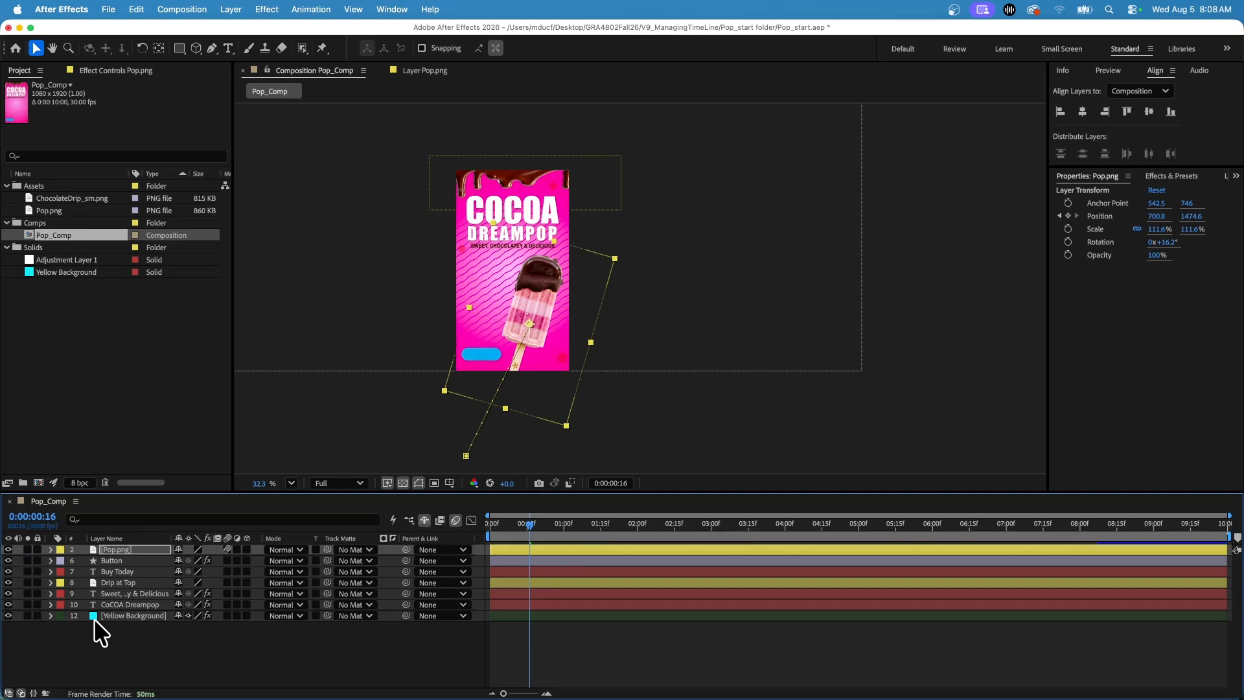
pyautogui.click(36, 615)
# Move the Buy Today text layer directly above the Button layer in the layer stack.
pyautogui.click(108, 561)
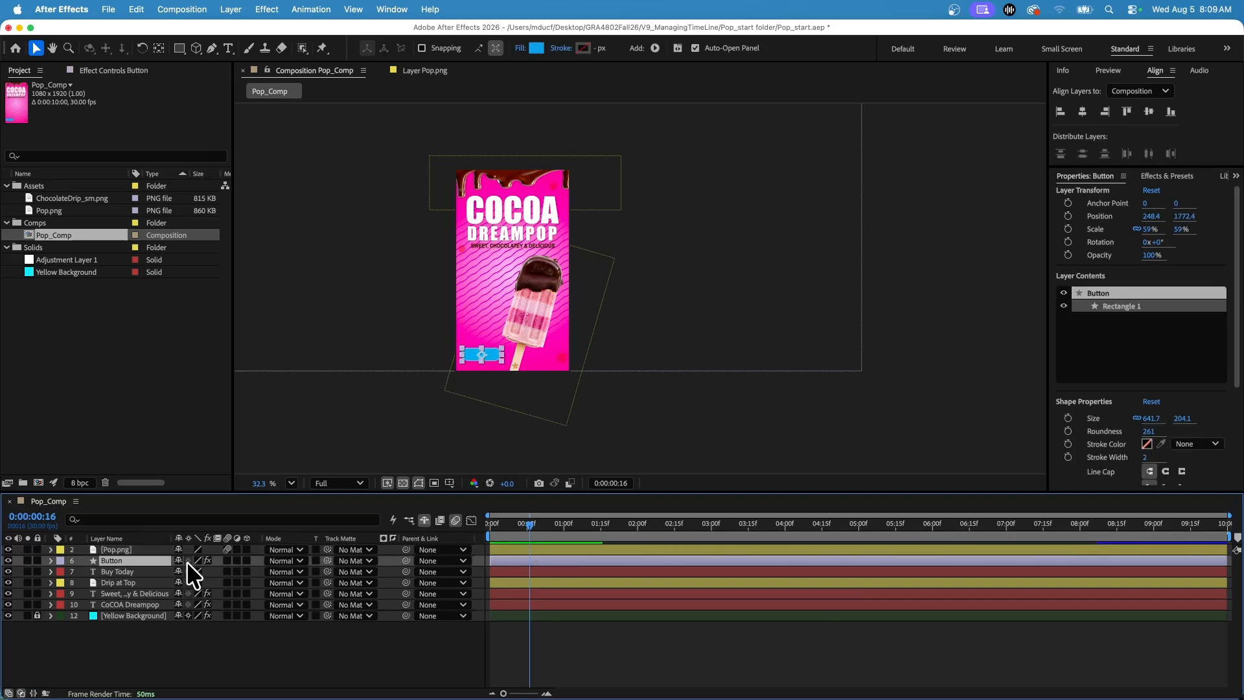
pyautogui.click(114, 570)
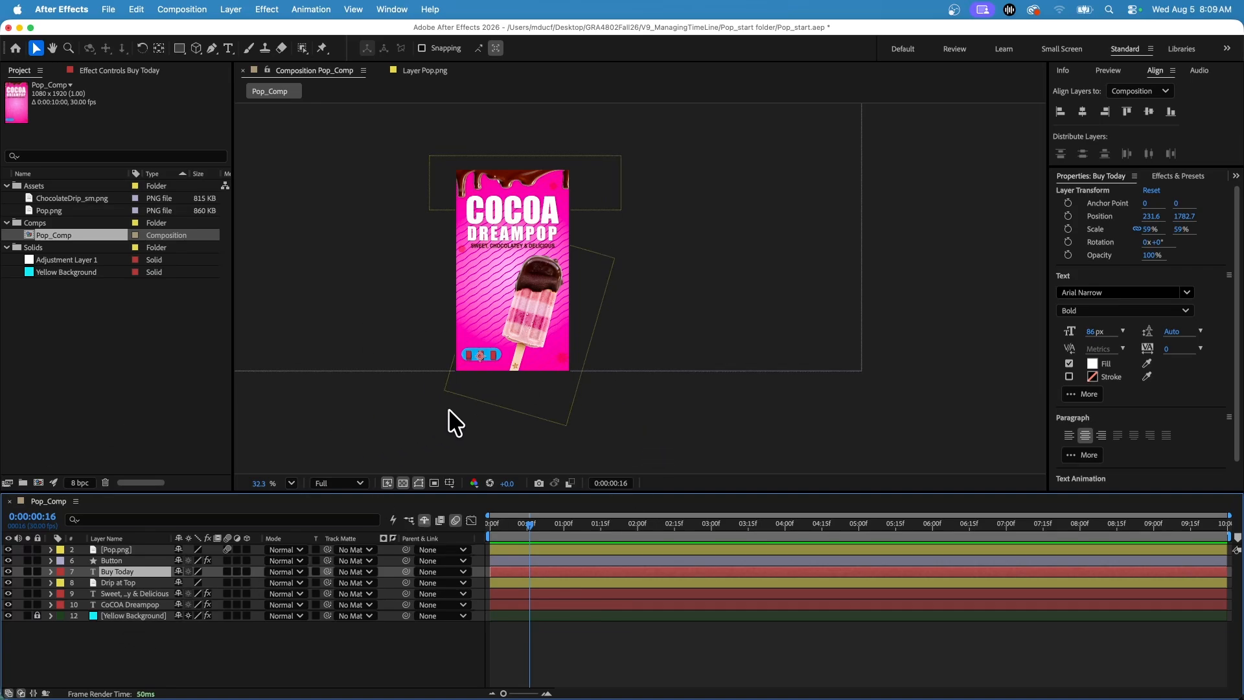
pyautogui.scroll(2, 445, 413)
pyautogui.scroll(1, 444, 414)
pyautogui.scroll(-1, 427, 350)
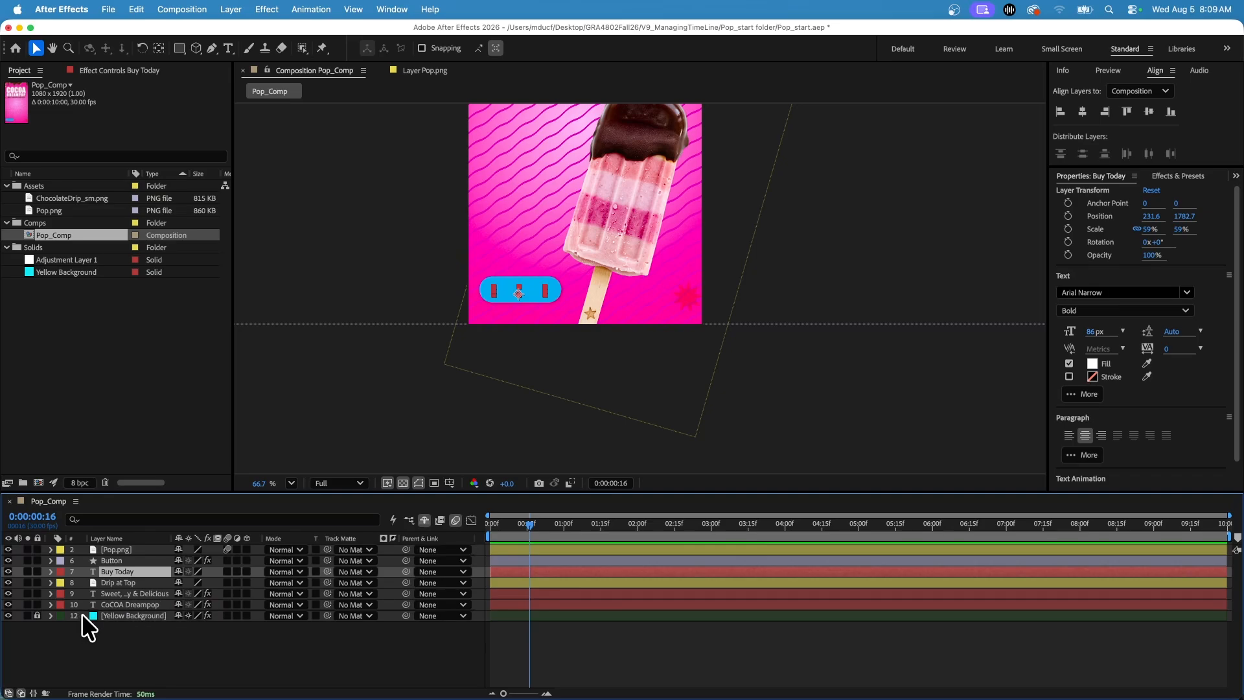
pyautogui.click(8, 573)
pyautogui.click(8, 573)
pyautogui.moveTo(112, 569); pyautogui.dragTo(126, 552)
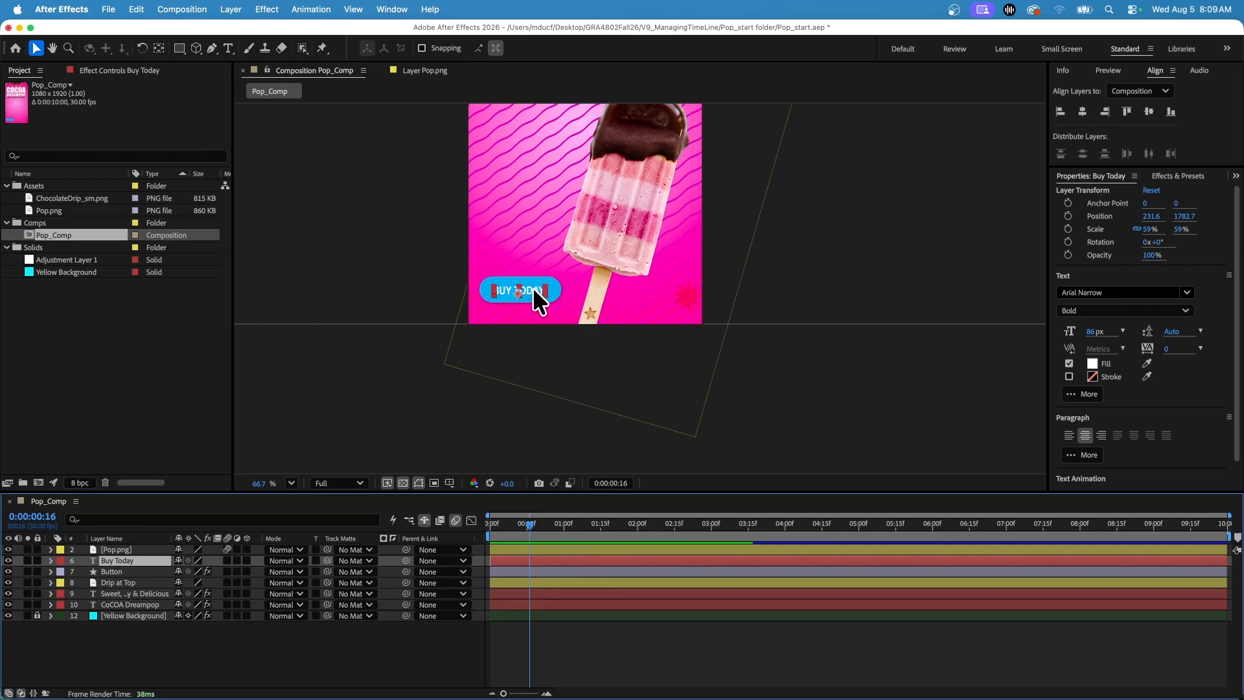
# Center the Buy Today and Button layers on each other horizontally and vertically, aligning them to the selection.
pyautogui.keyDown('shift'); pyautogui.click(127, 571); pyautogui.keyUp('shift')
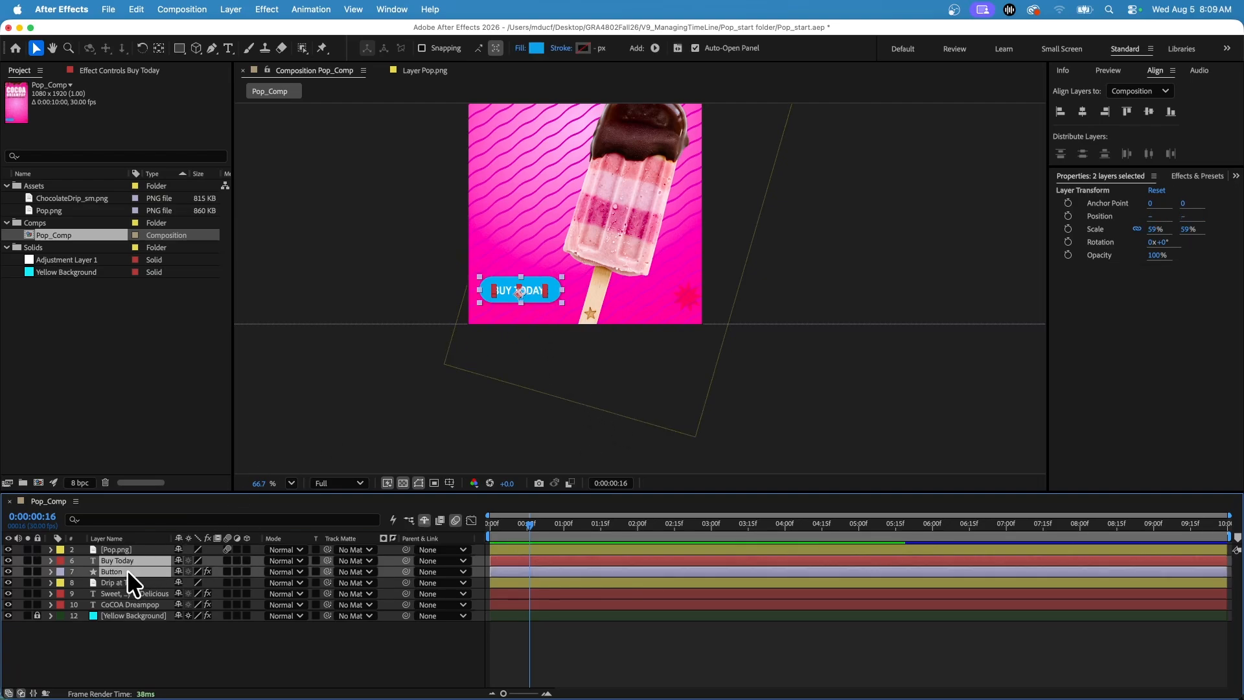
pyautogui.click(1140, 91)
pyautogui.click(1144, 107)
pyautogui.click(1083, 111)
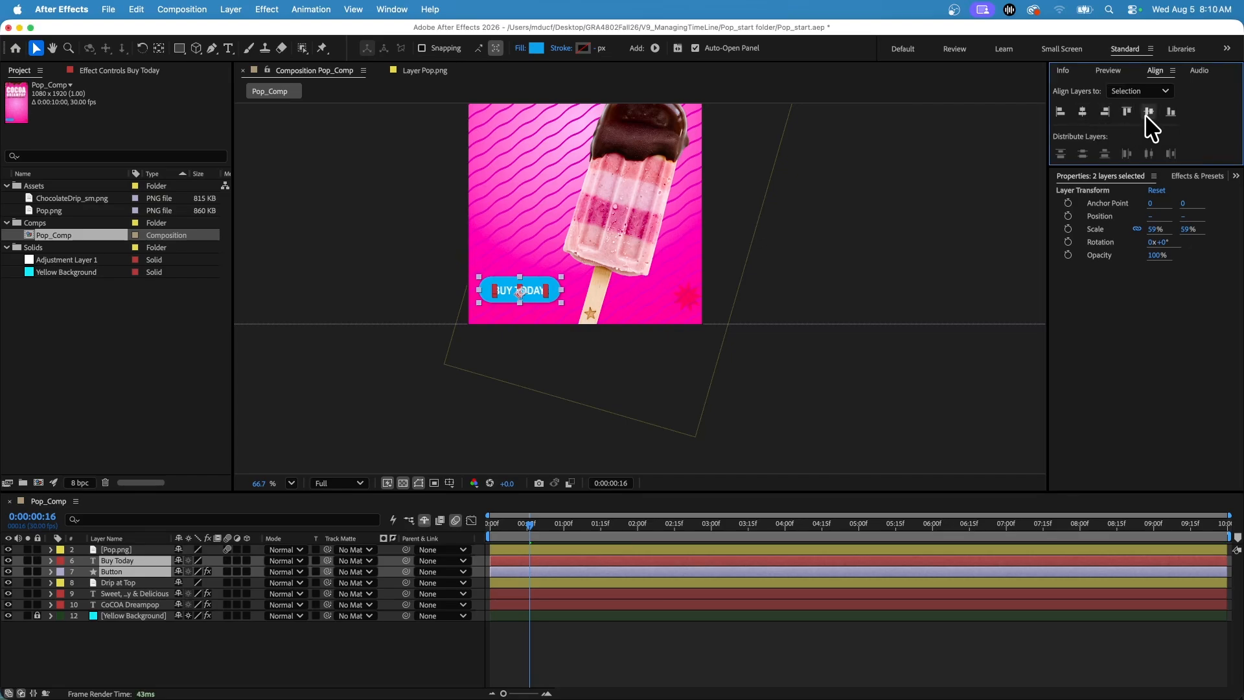
pyautogui.click(1148, 112)
pyautogui.click(386, 360)
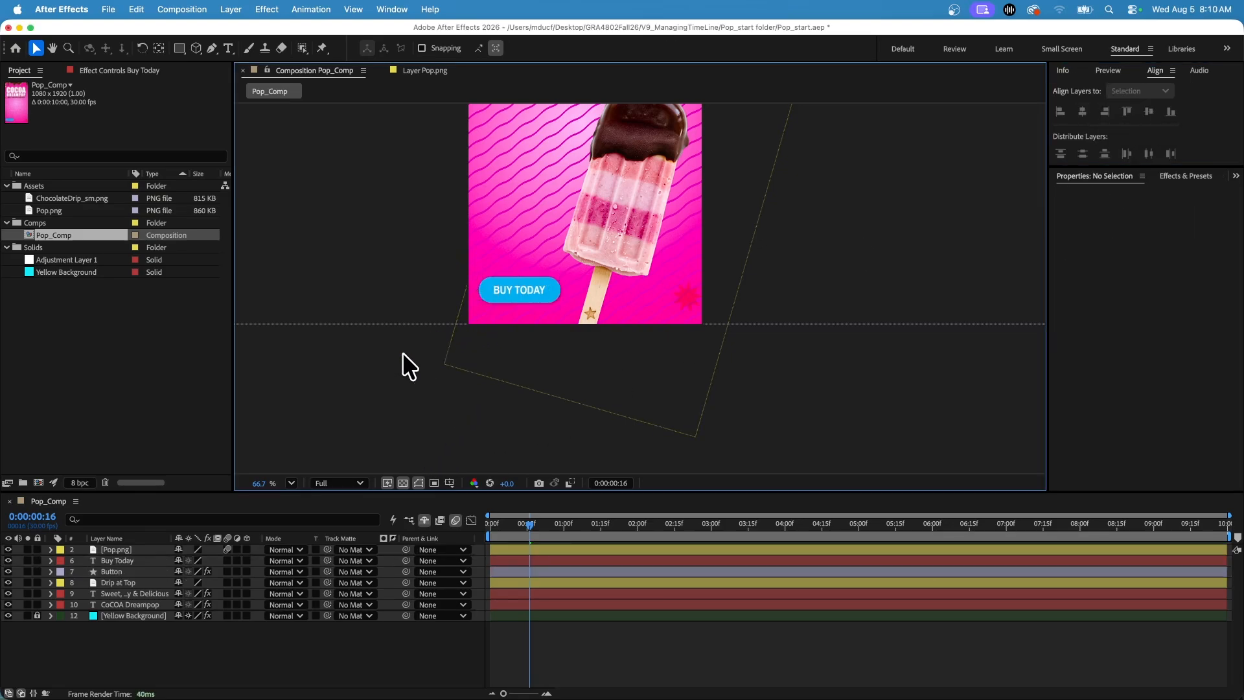
# Try moving only the Buy Today text upward off its button, and undo the move.
pyautogui.click(118, 561)
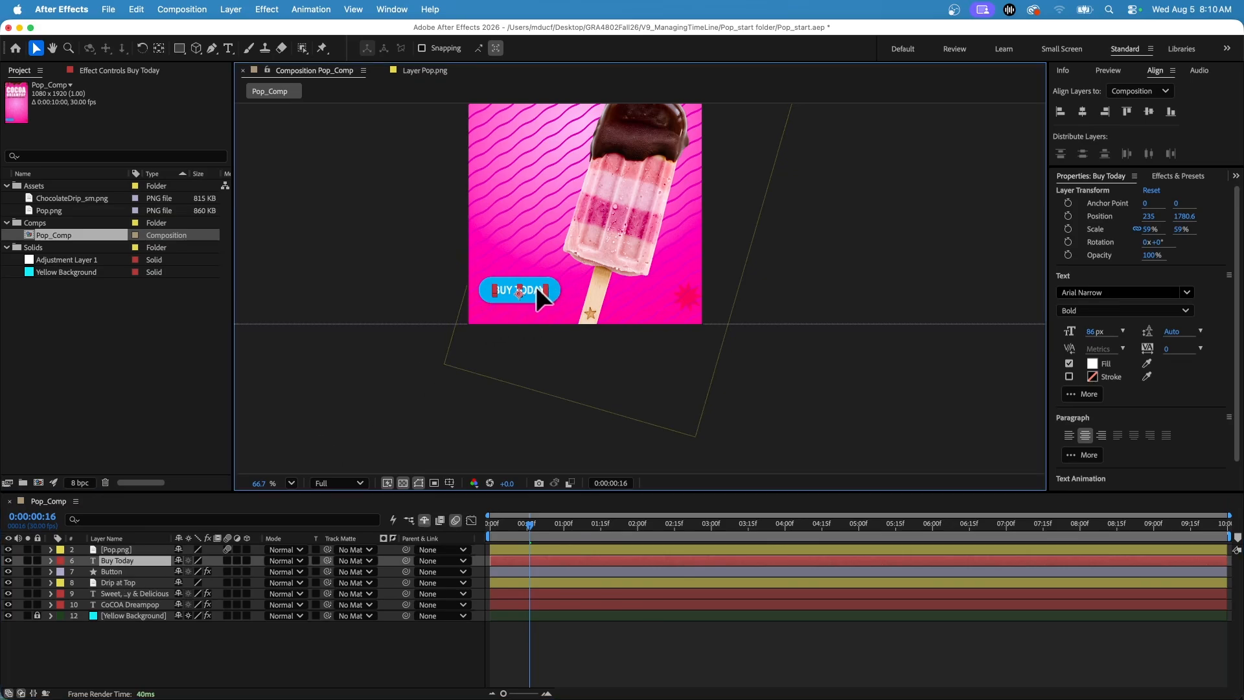
pyautogui.moveTo(535, 287); pyautogui.dragTo(541, 220)
pyautogui.press('super+z')
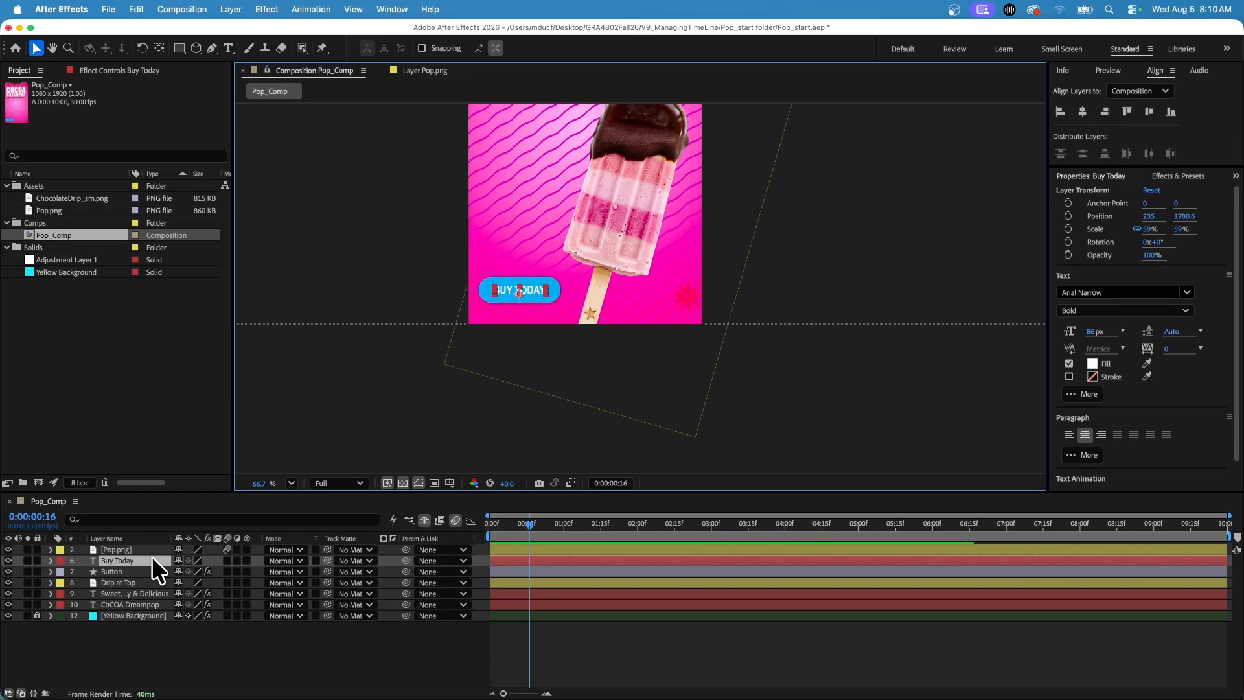
# Pre-compose the Buy Today and Button layers as CTA_Button, moving all attributes into the new composition.
pyautogui.keyDown('shift'); pyautogui.click(114, 569); pyautogui.keyUp('shift')
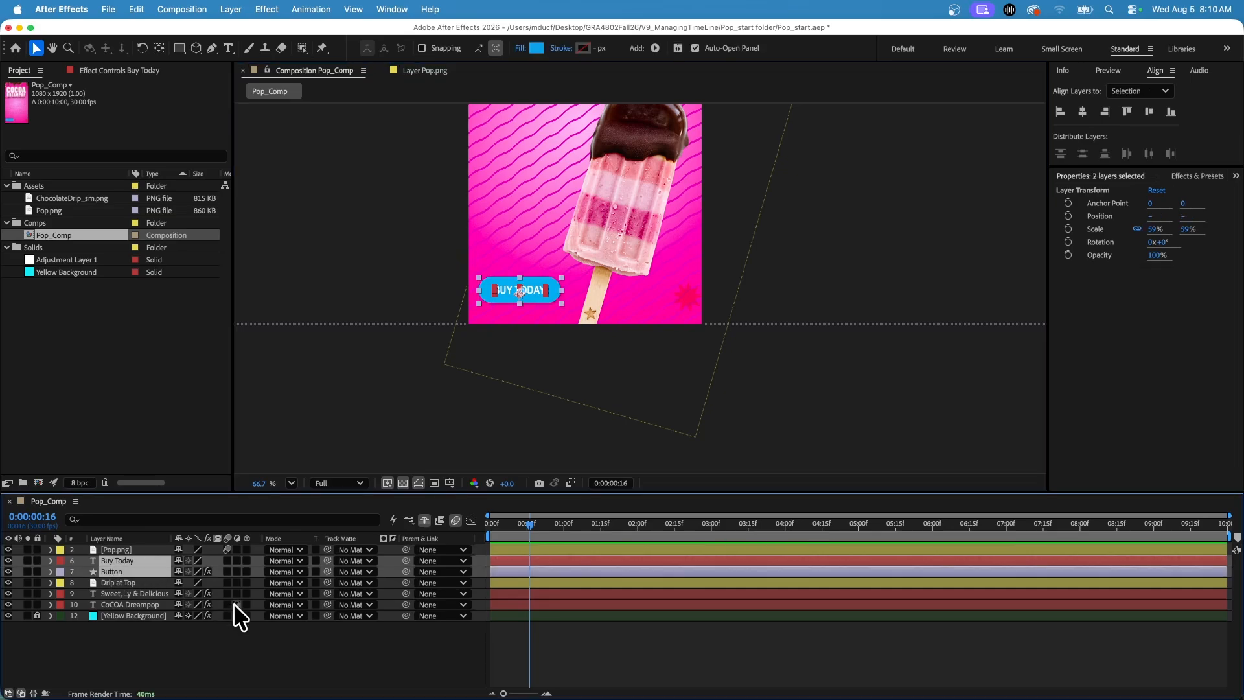
pyautogui.click(189, 11)
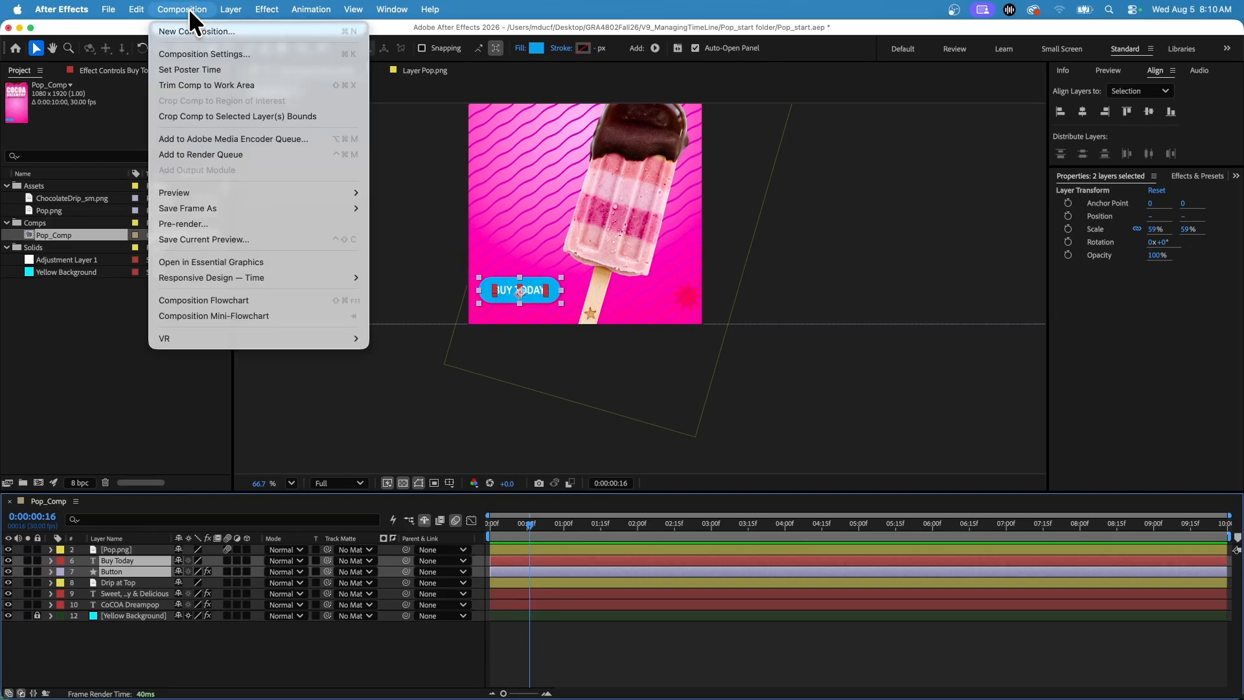
pyautogui.moveTo(138, 9)
pyautogui.moveTo(230, 15)
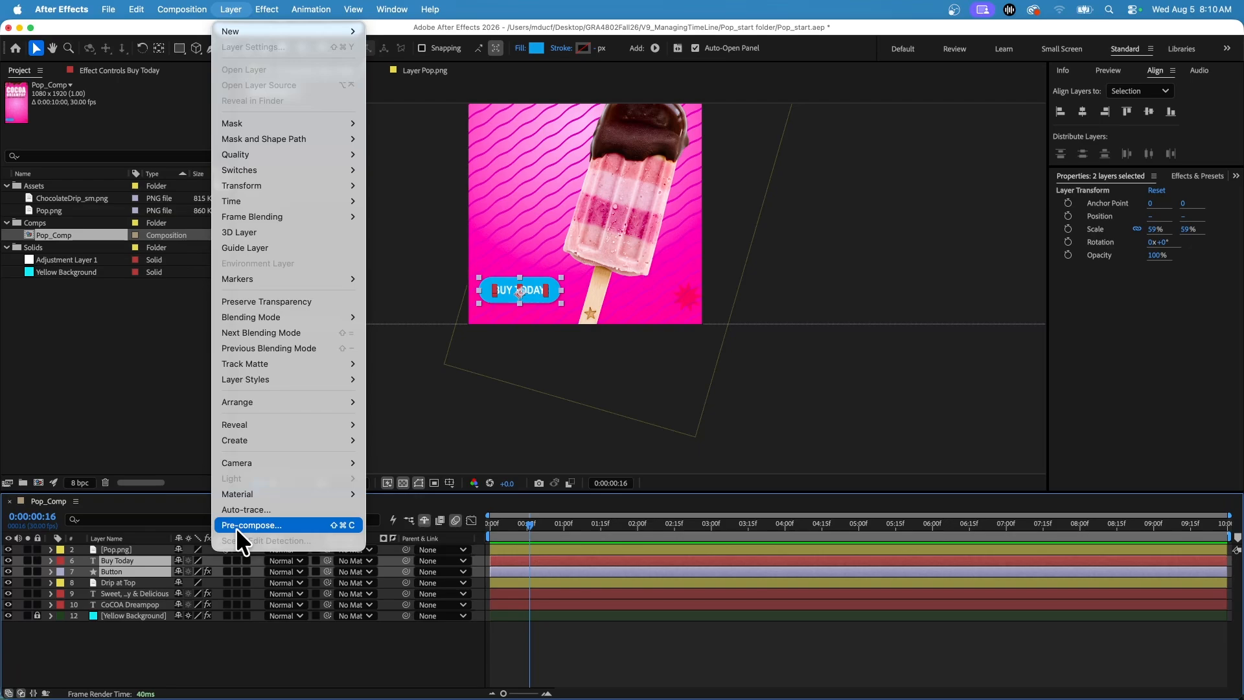
pyautogui.rightClick(125, 561)
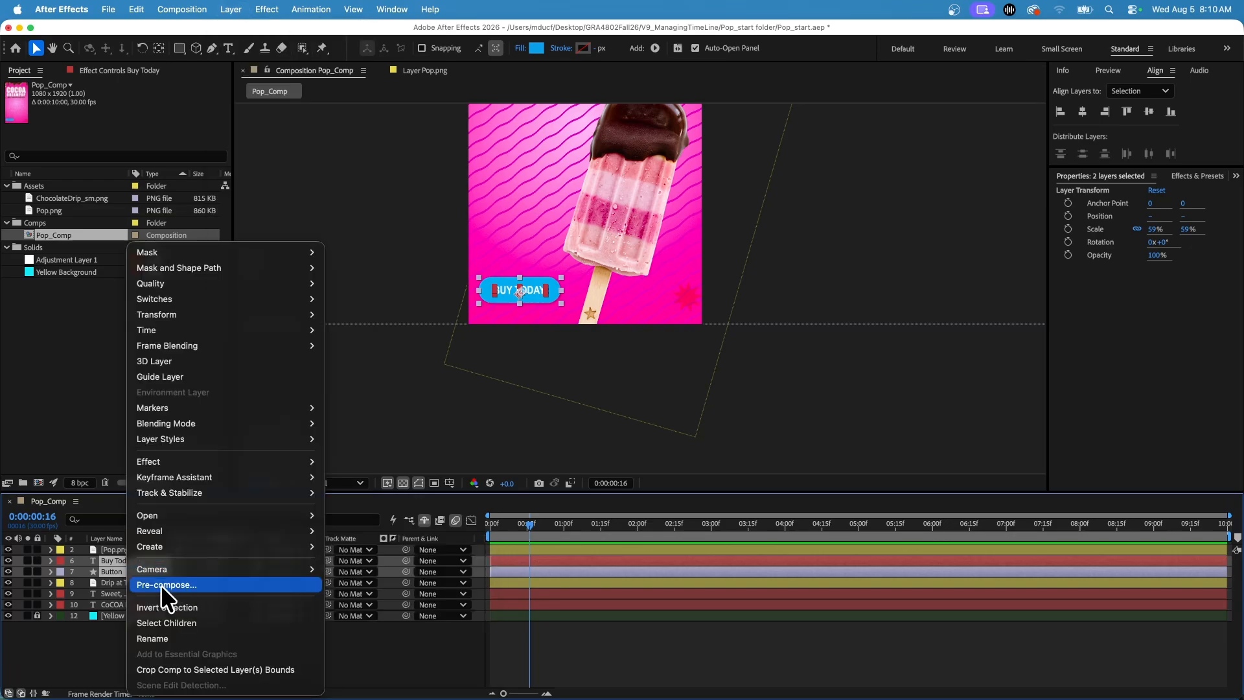
pyautogui.click(111, 562)
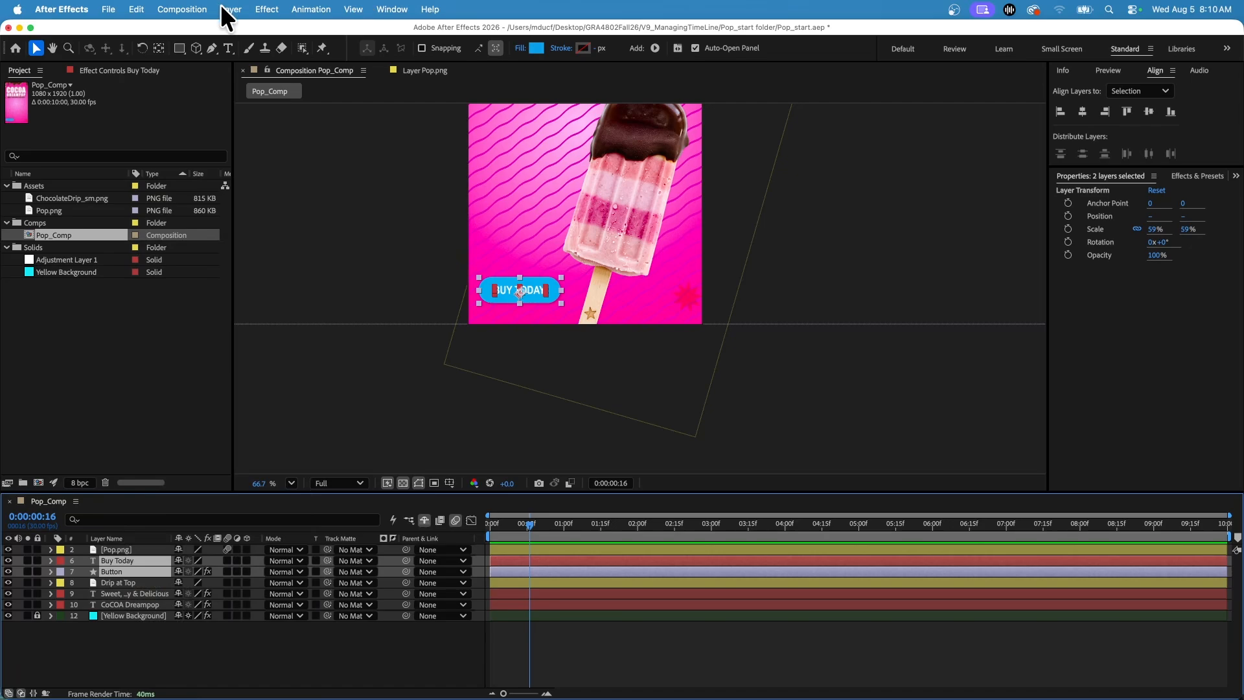
pyautogui.rightClick(115, 562)
pyautogui.click(167, 584)
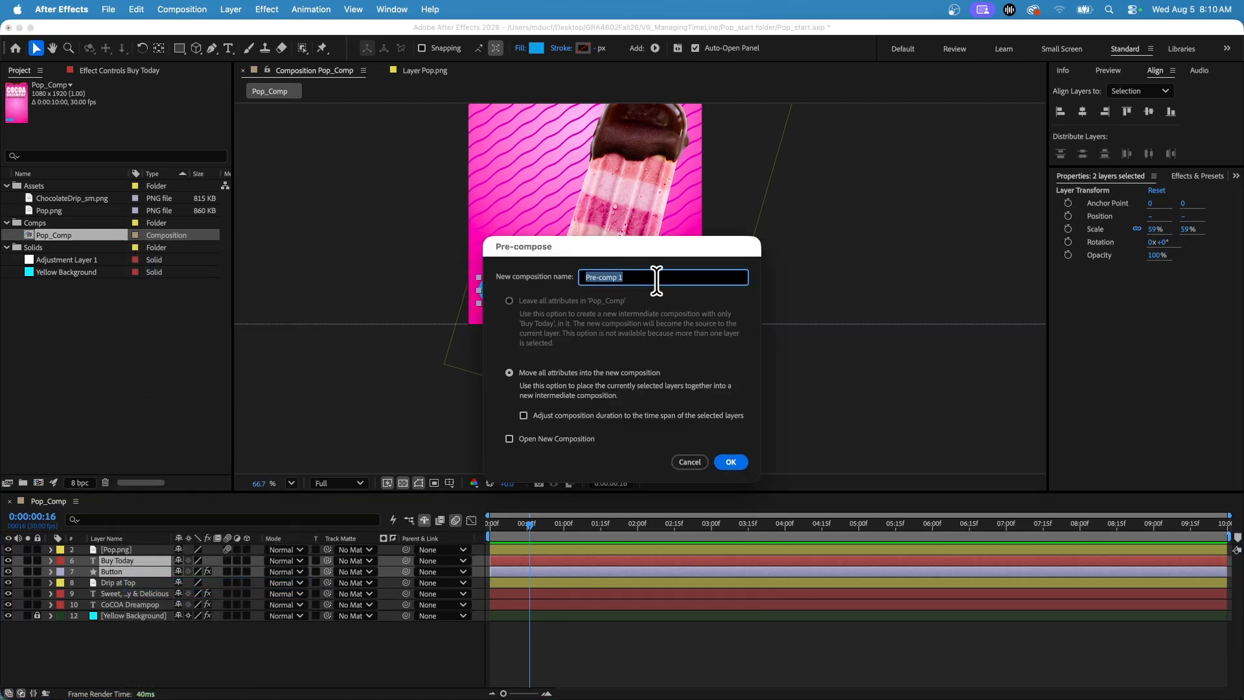
pyautogui.write('CTA_Button')
pyautogui.click(731, 461)
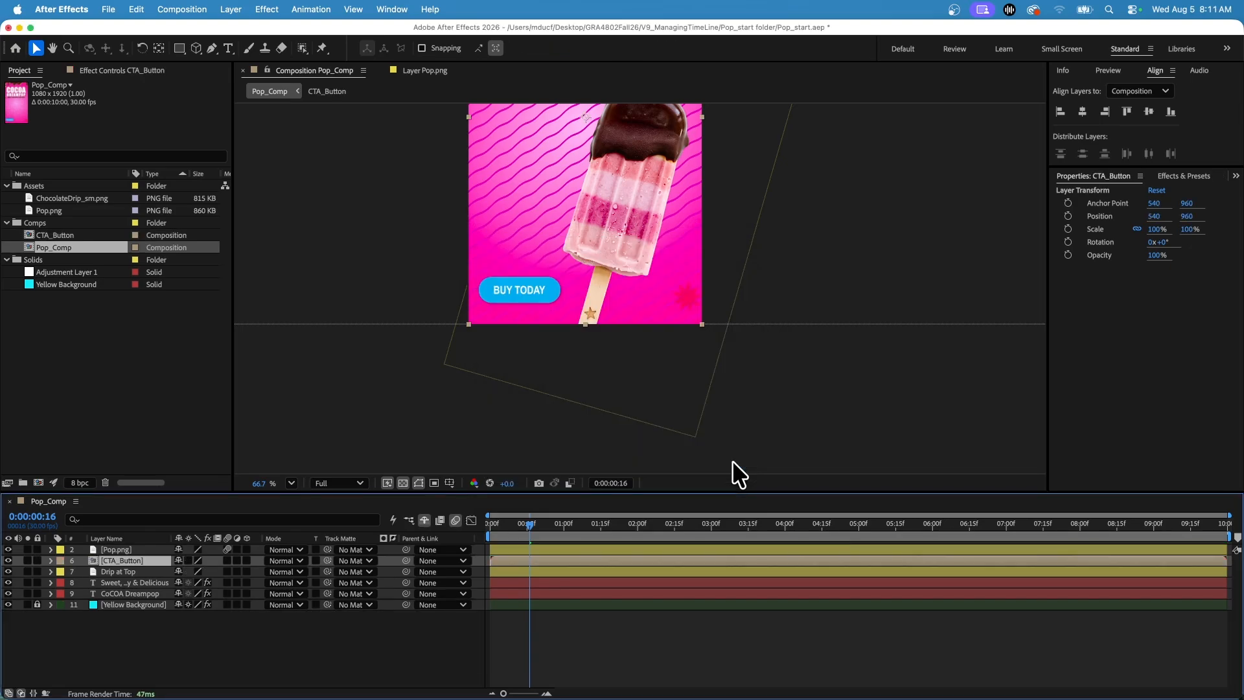
# Open the CTA_Button composition and trim the starts of its Buy Today and Button layers to about 5 seconds.
pyautogui.doubleClick(95, 561)
pyautogui.scroll(-4, 616, 413)
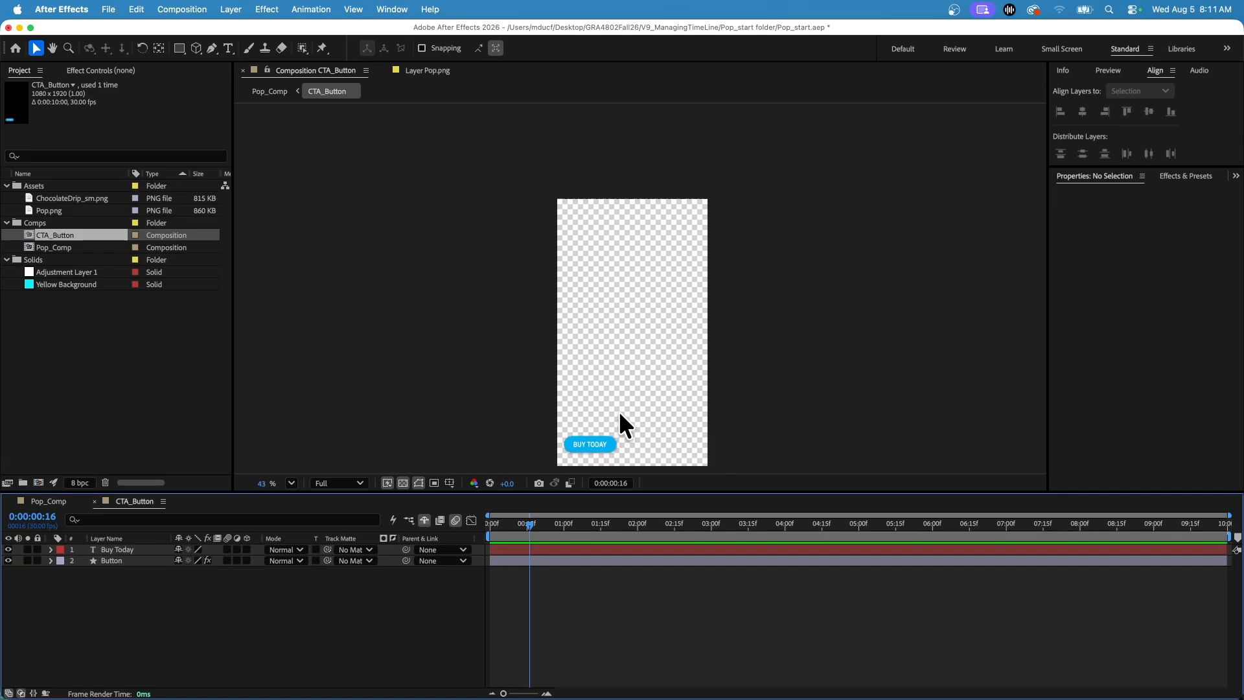
pyautogui.scroll(3, 619, 411)
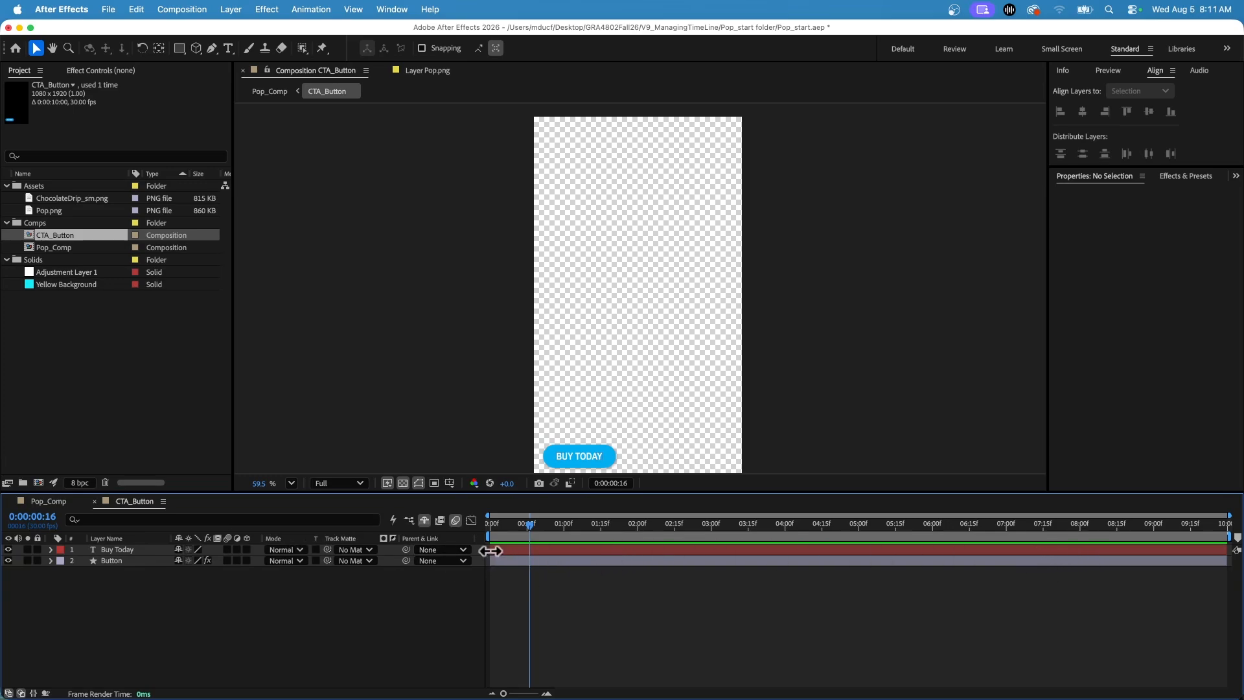
pyautogui.moveTo(491, 550); pyautogui.dragTo(860, 550)
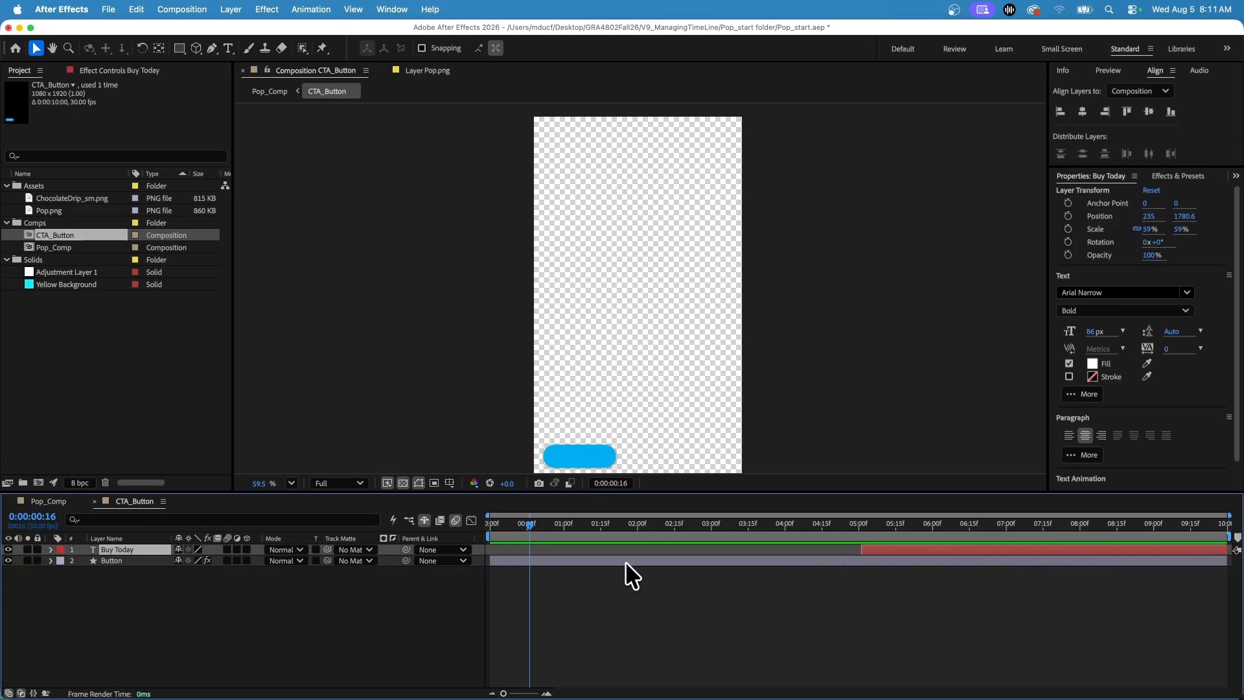
pyautogui.moveTo(493, 564); pyautogui.dragTo(867, 564)
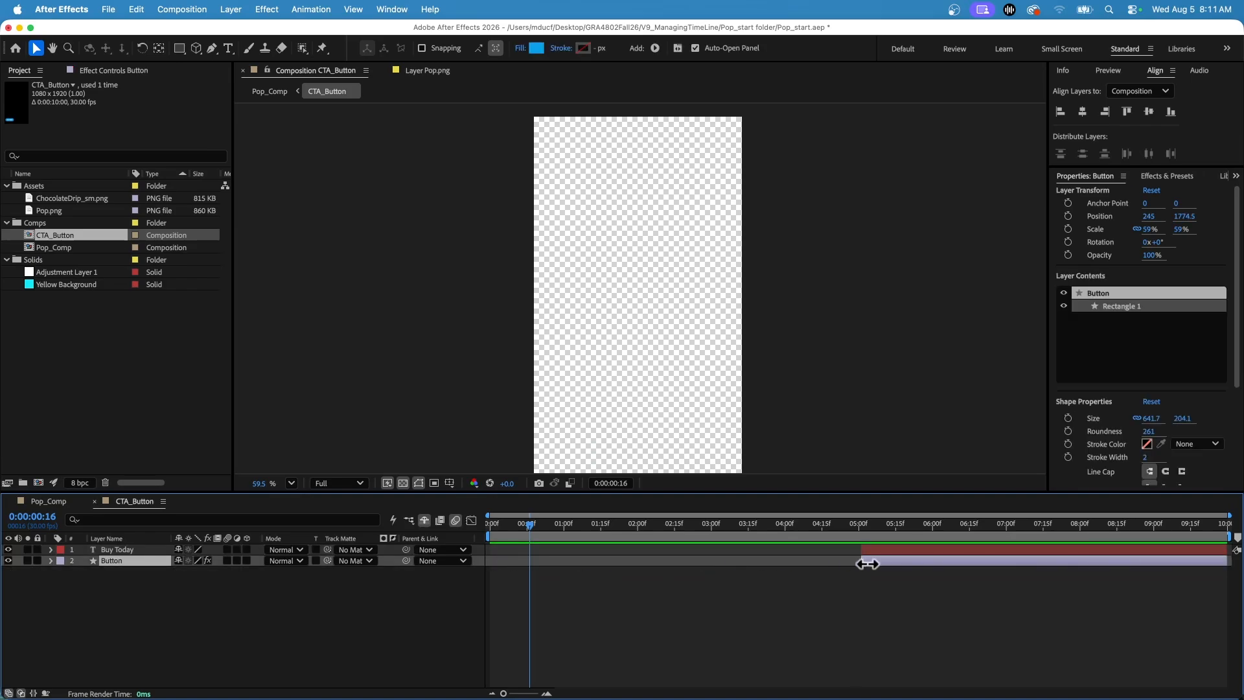
# Return to Pop_Comp and examine the Buy Today button at 0:00:06:13.
pyautogui.click(40, 501)
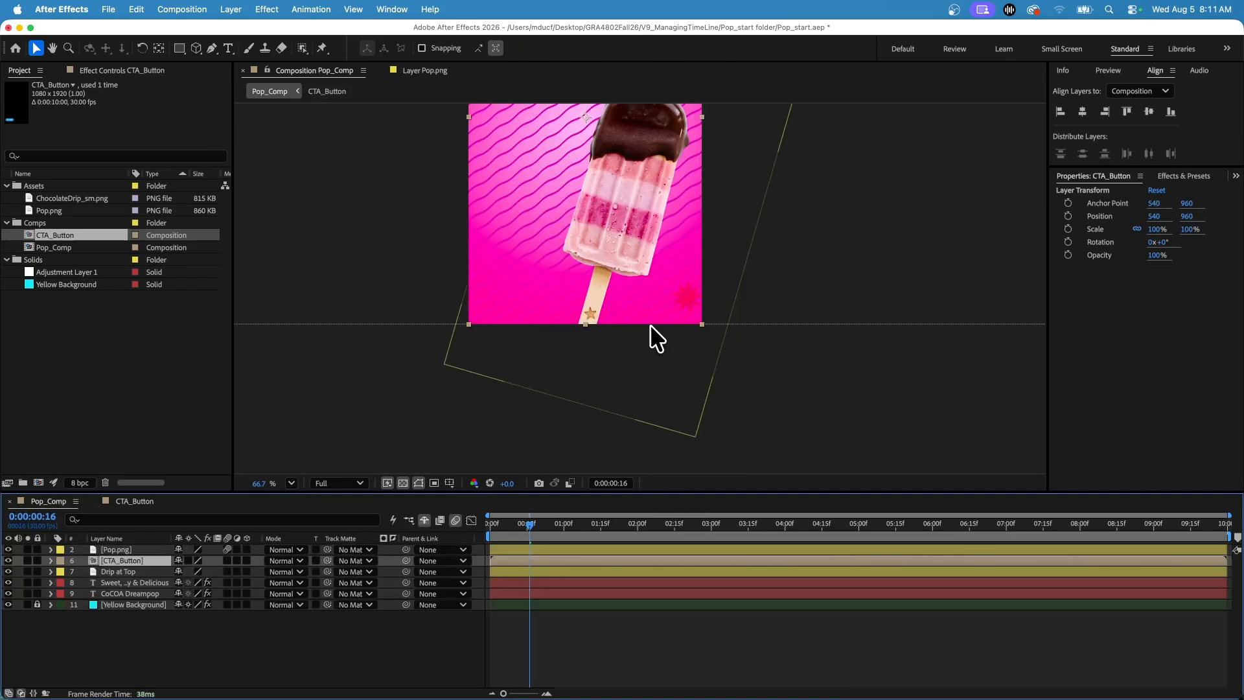
pyautogui.scroll(-5, 662, 224)
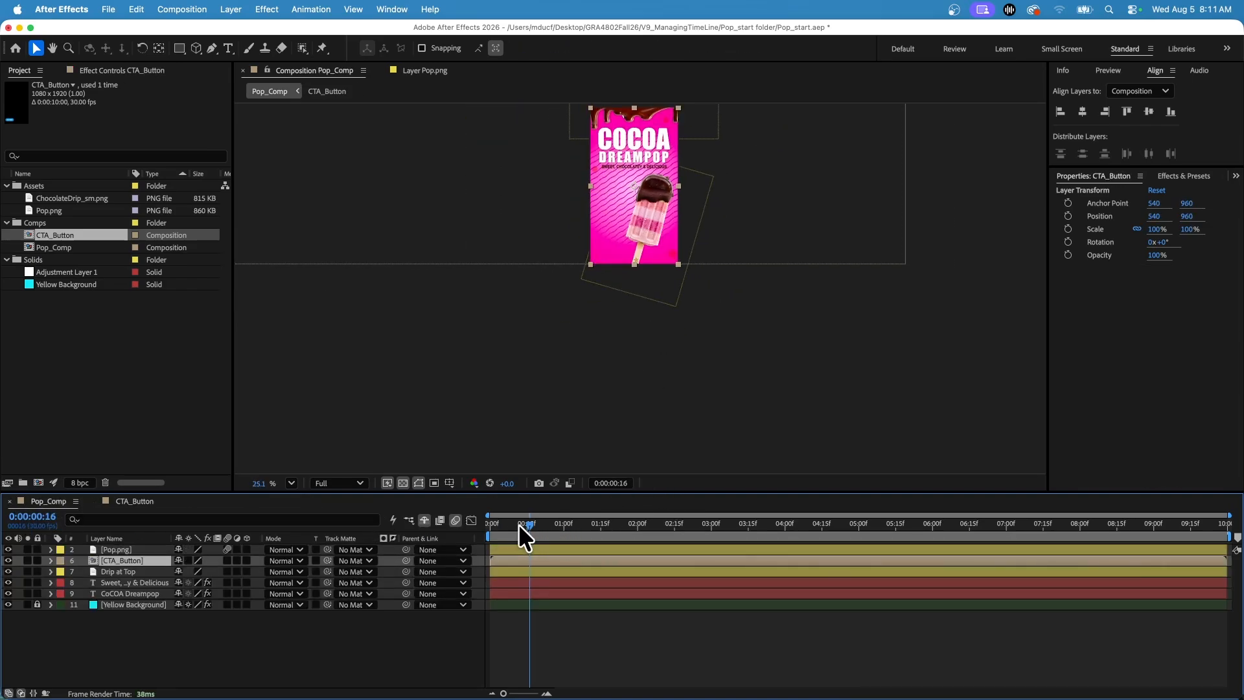
pyautogui.moveTo(518, 524); pyautogui.dragTo(962, 531)
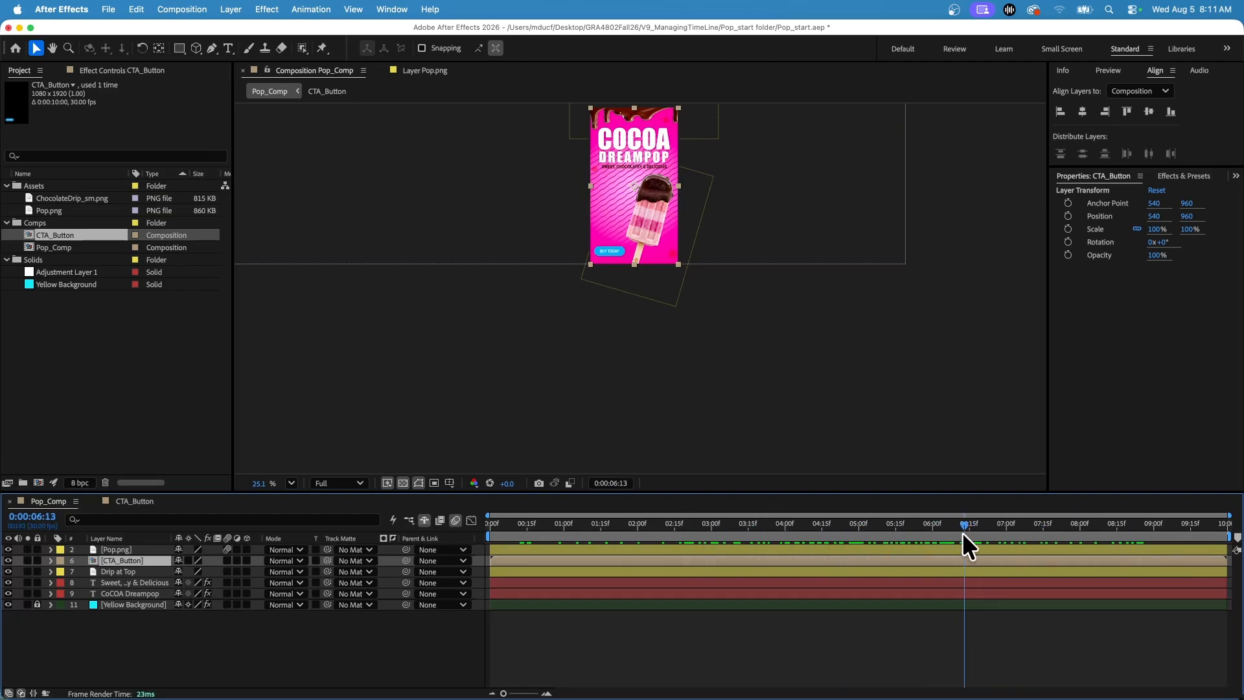
pyautogui.scroll(2, 678, 313)
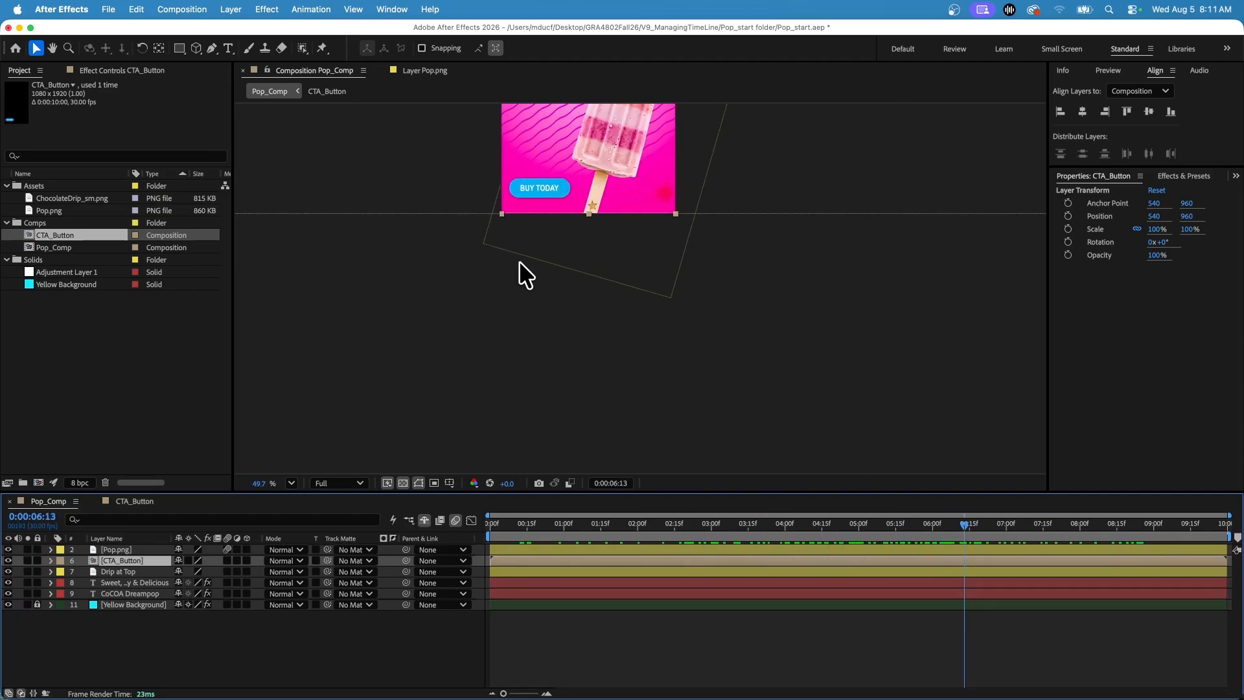
pyautogui.scroll(1, 518, 259)
pyautogui.moveTo(568, 228); pyautogui.dragTo(503, 403)
# Add a Scale keyframe of 0% to the CTA_Button layer at 0:00:05:01, where its nested layers begin.
pyautogui.press('s')
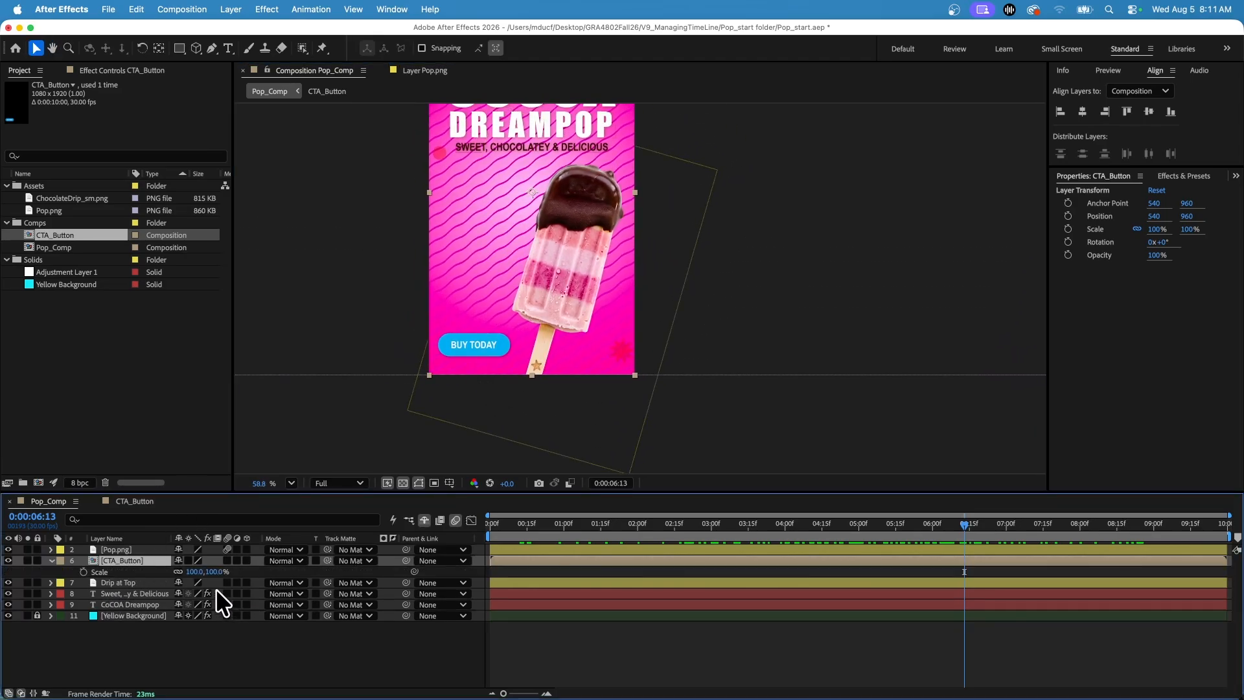
pyautogui.moveTo(992, 530); pyautogui.dragTo(873, 529)
pyautogui.click(132, 502)
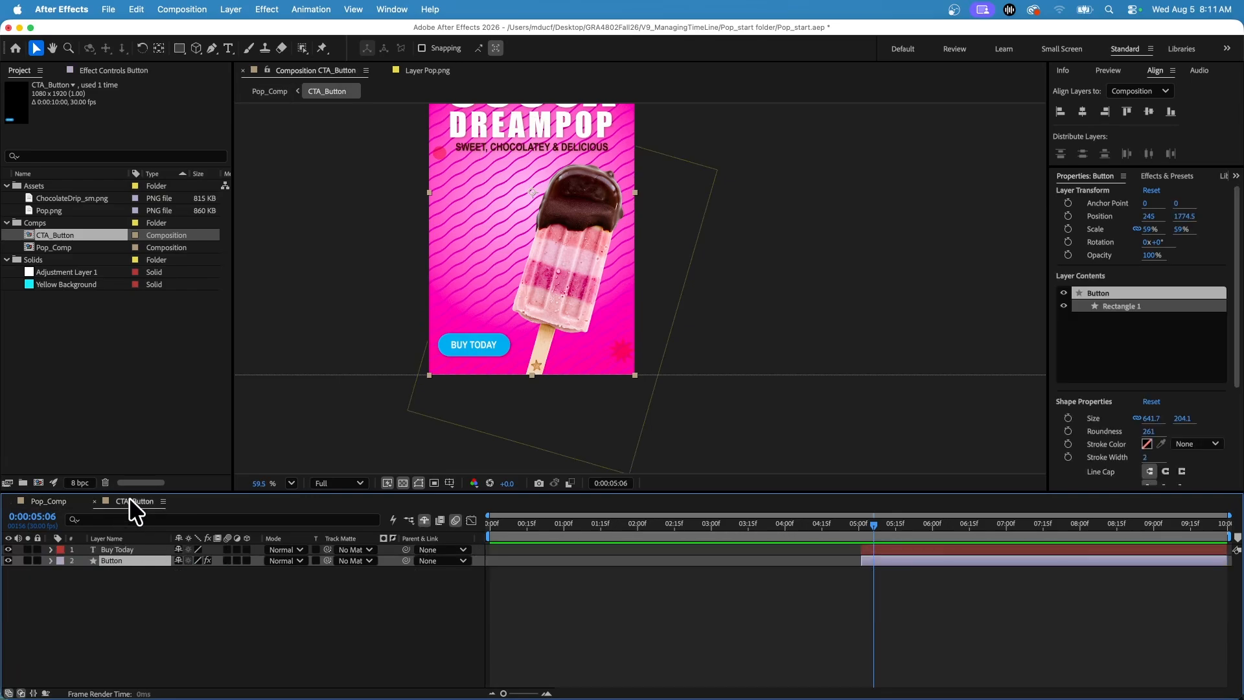
pyautogui.moveTo(870, 526); pyautogui.dragTo(861, 527)
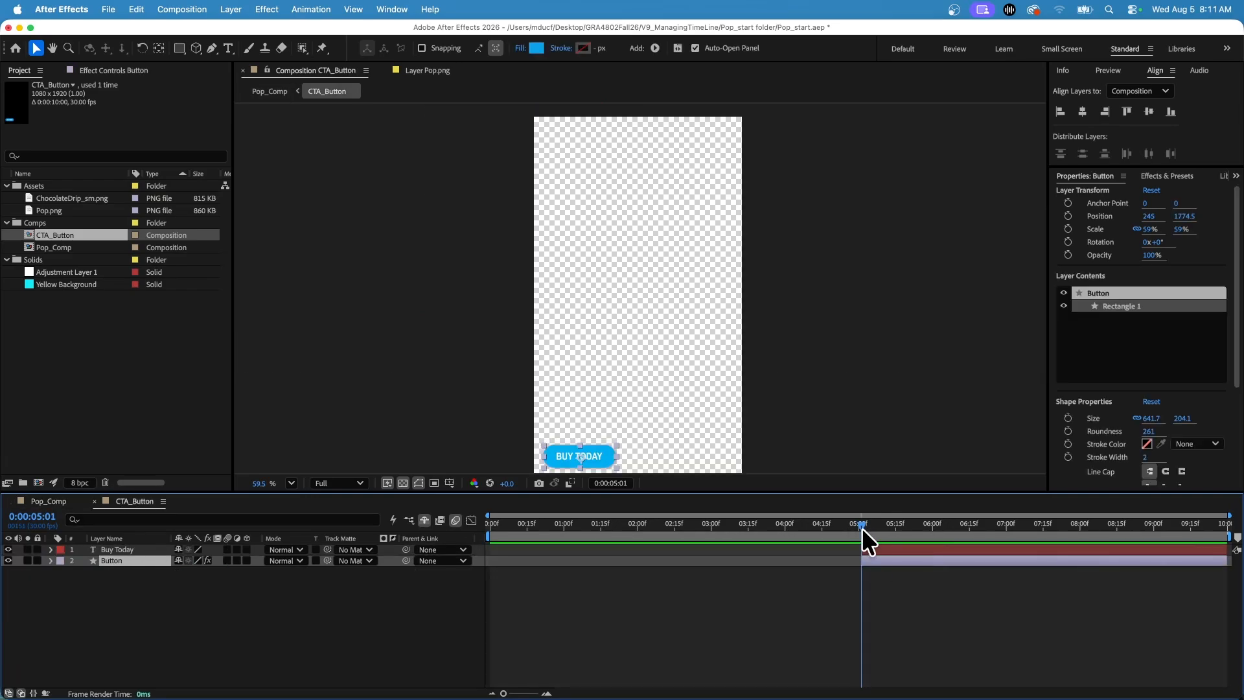
pyautogui.click(37, 501)
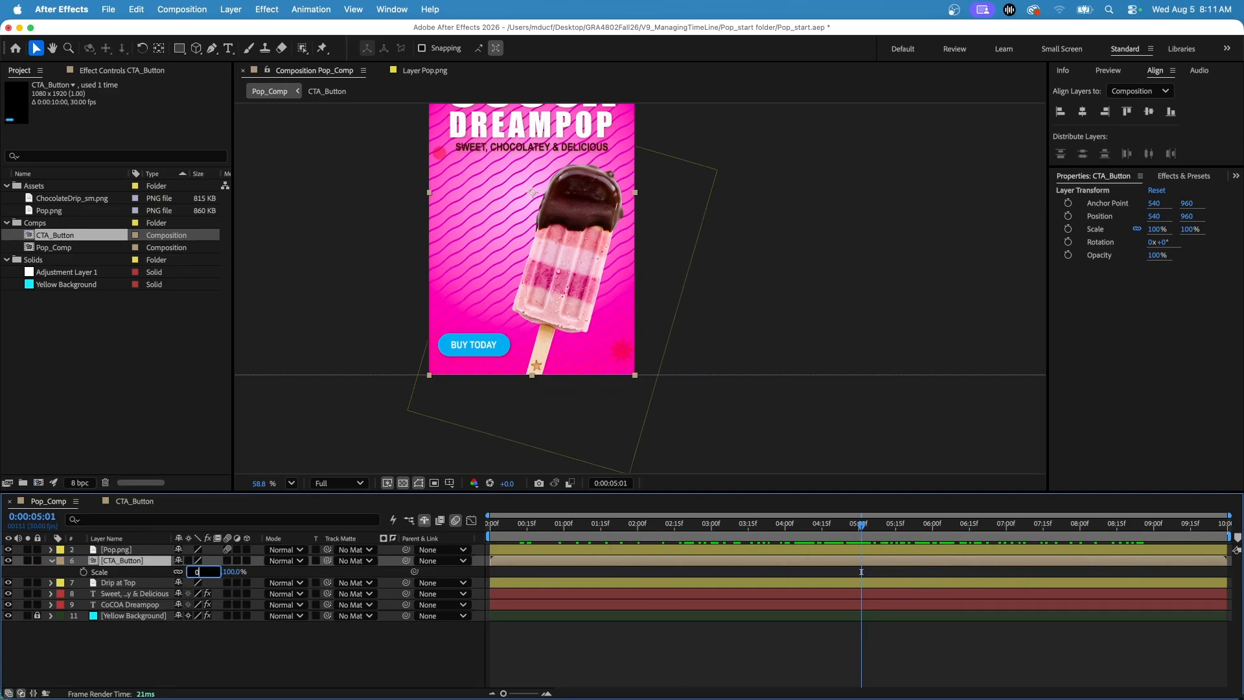
pyautogui.write('0')
pyautogui.press('Return')
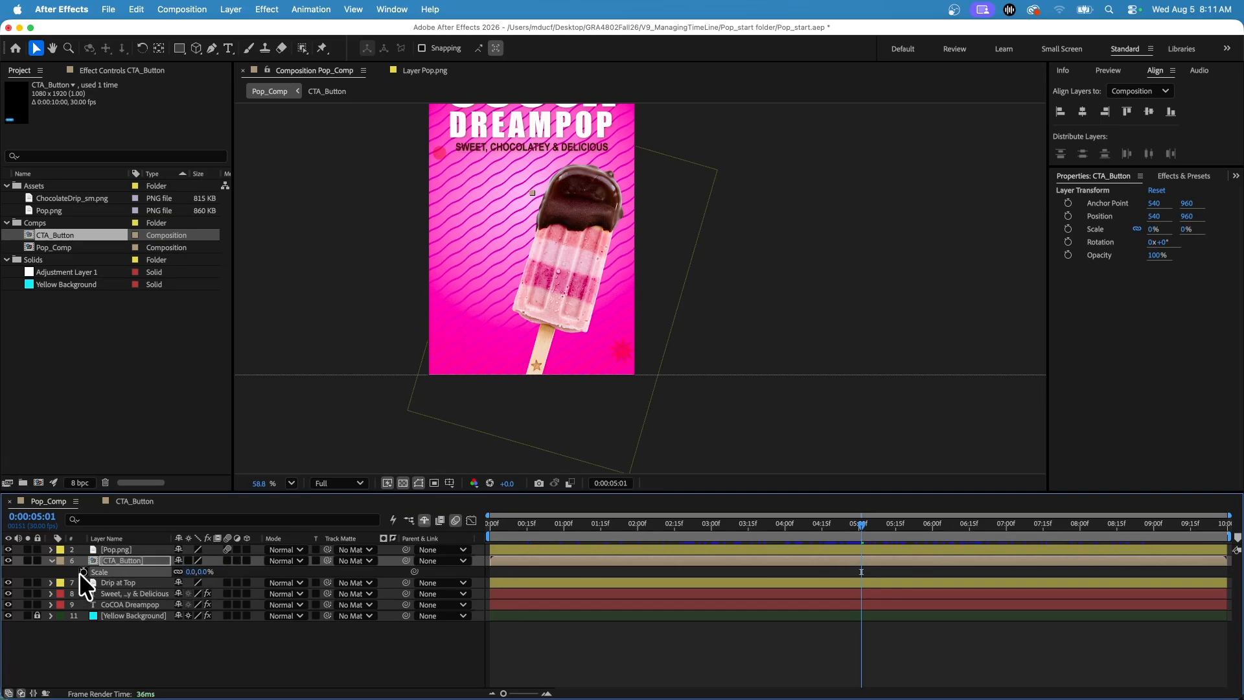
pyautogui.click(83, 572)
# Set the CTA_Button layer's Scale to 100% at 0:00:05:11 and check the scale-up.
pyautogui.click(885, 526)
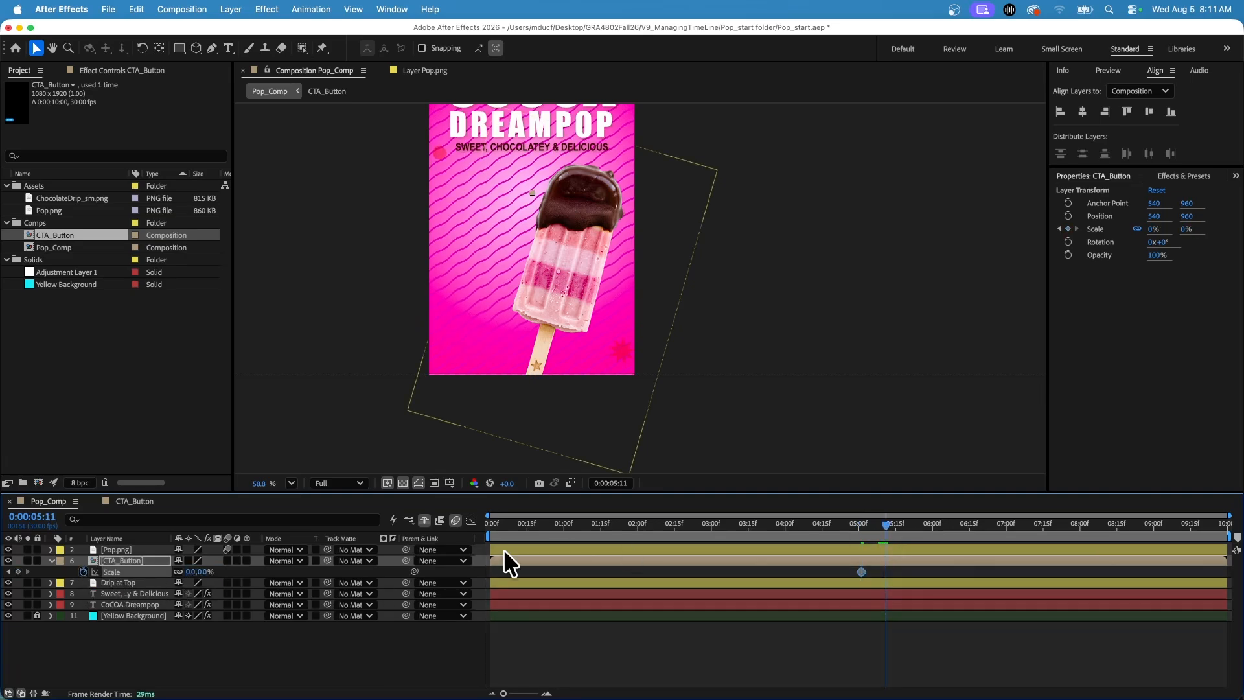
pyautogui.click(184, 573)
pyautogui.write('100')
pyautogui.press('Return')
pyautogui.moveTo(870, 523)
pyautogui.mouseDown()
pyautogui.moveTo(908, 516)
pyautogui.moveTo(852, 517)
pyautogui.moveTo(906, 512)
pyautogui.moveTo(857, 515)
pyautogui.moveTo(889, 512)
pyautogui.mouseUp()
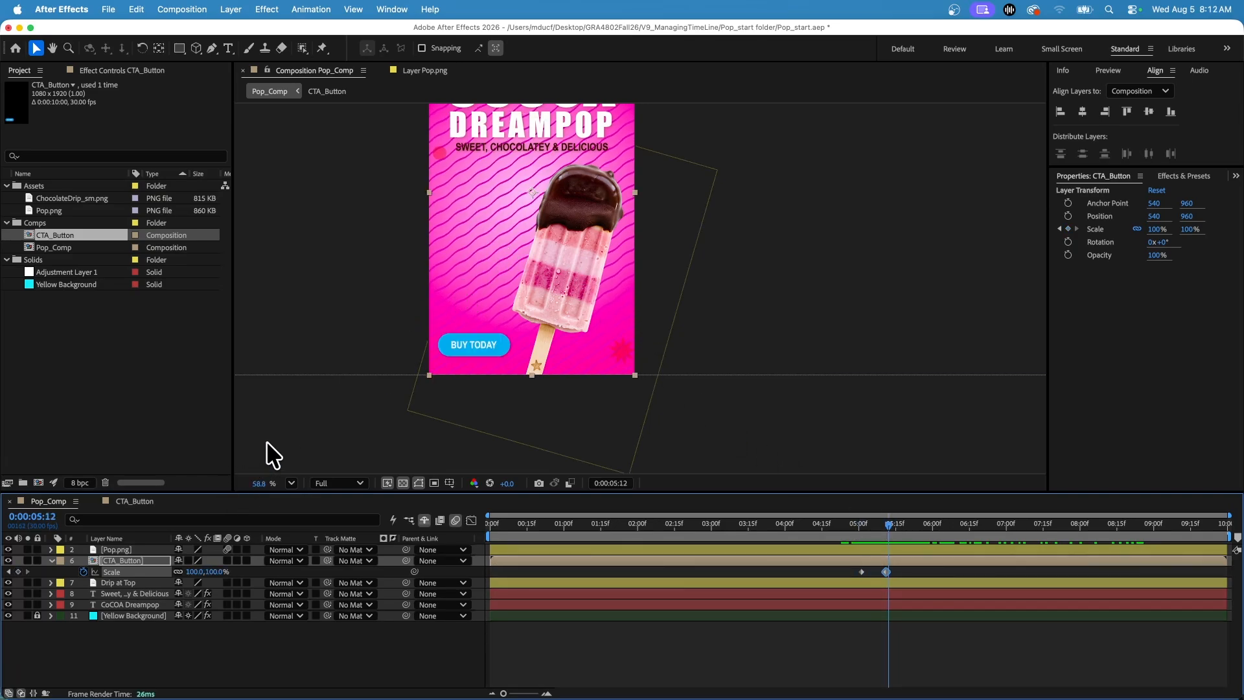
# Move the CTA_Button layer's anchor point to the centre of the Buy Today button and preview the animation from the start.
pyautogui.press('a')
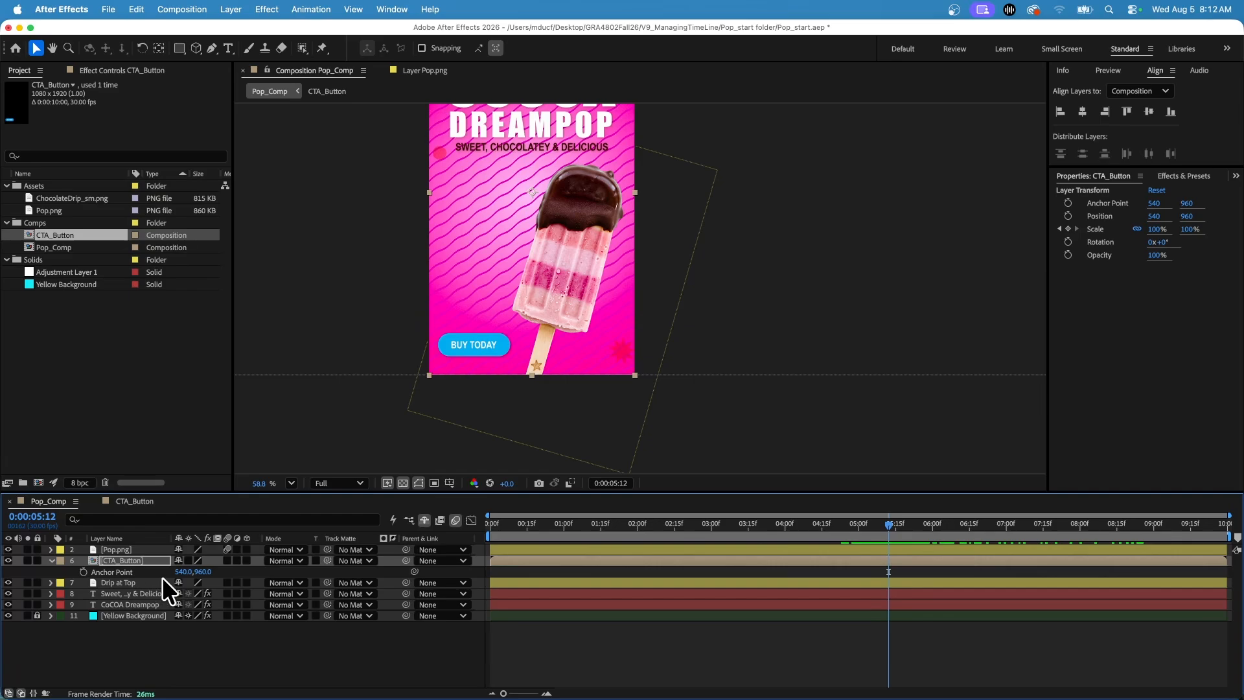
pyautogui.click(158, 48)
pyautogui.moveTo(527, 196); pyautogui.dragTo(470, 345)
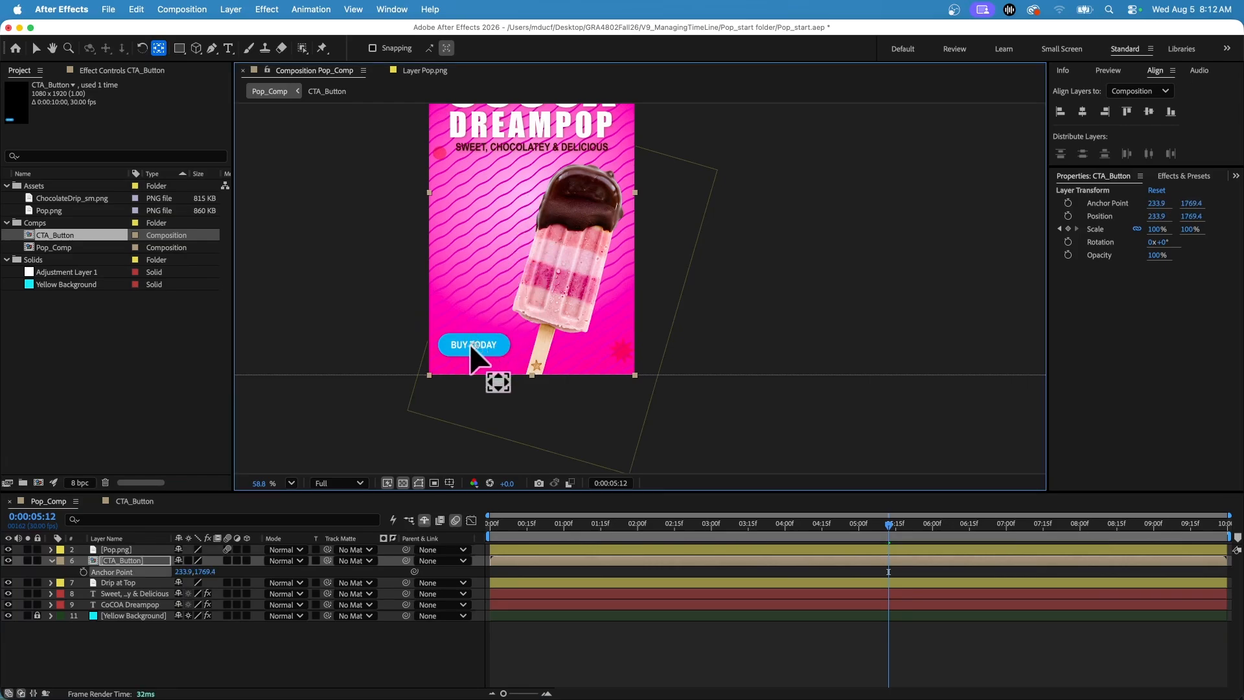
pyautogui.click(882, 530)
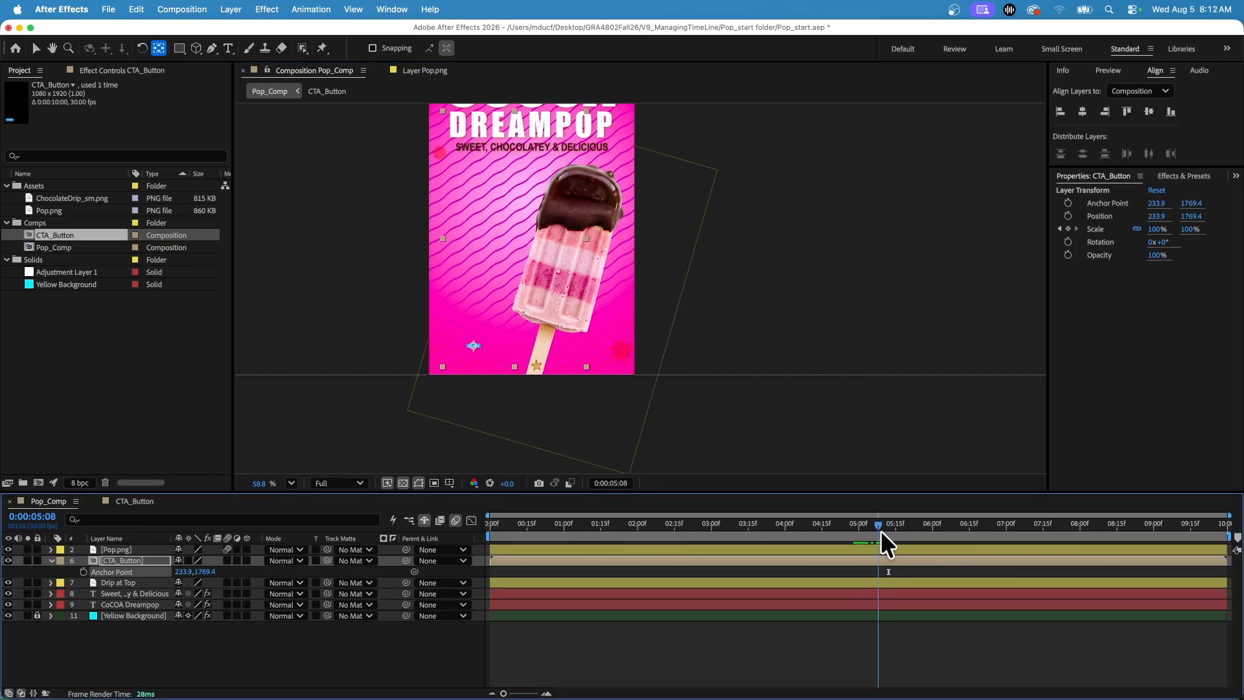
pyautogui.moveTo(882, 533)
pyautogui.mouseDown()
pyautogui.moveTo(864, 530)
pyautogui.moveTo(947, 528)
pyautogui.moveTo(863, 531)
pyautogui.moveTo(898, 531)
pyautogui.mouseUp()
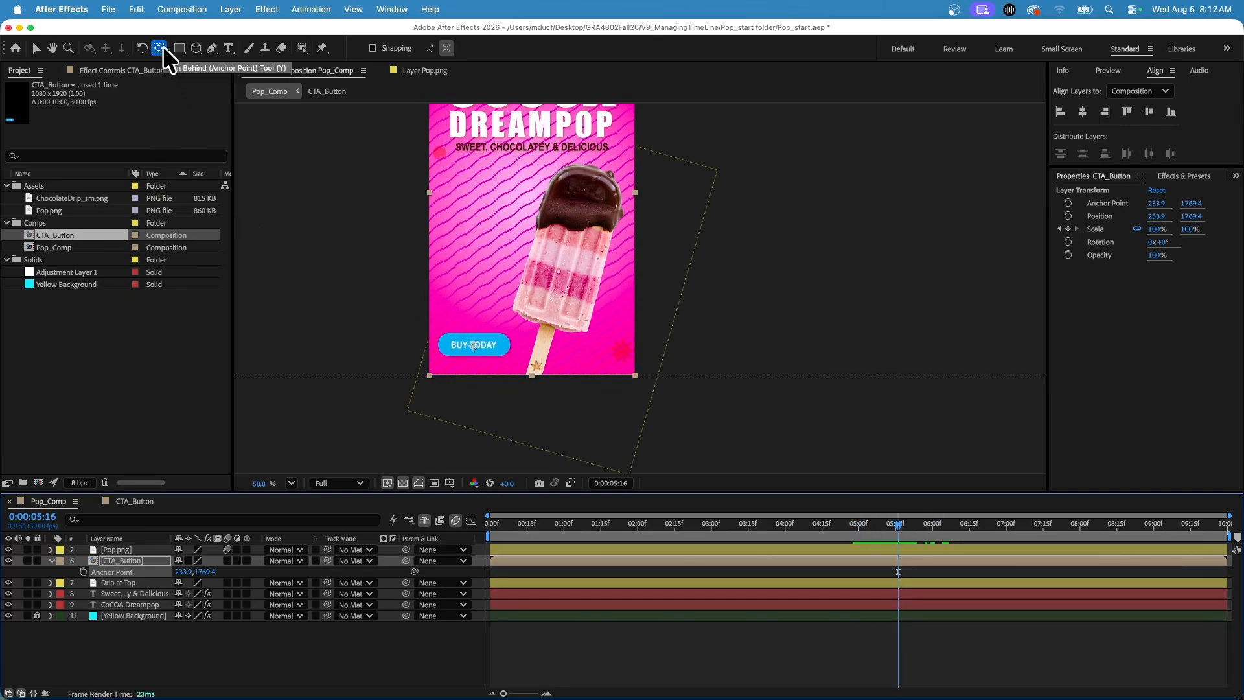
pyautogui.click(36, 48)
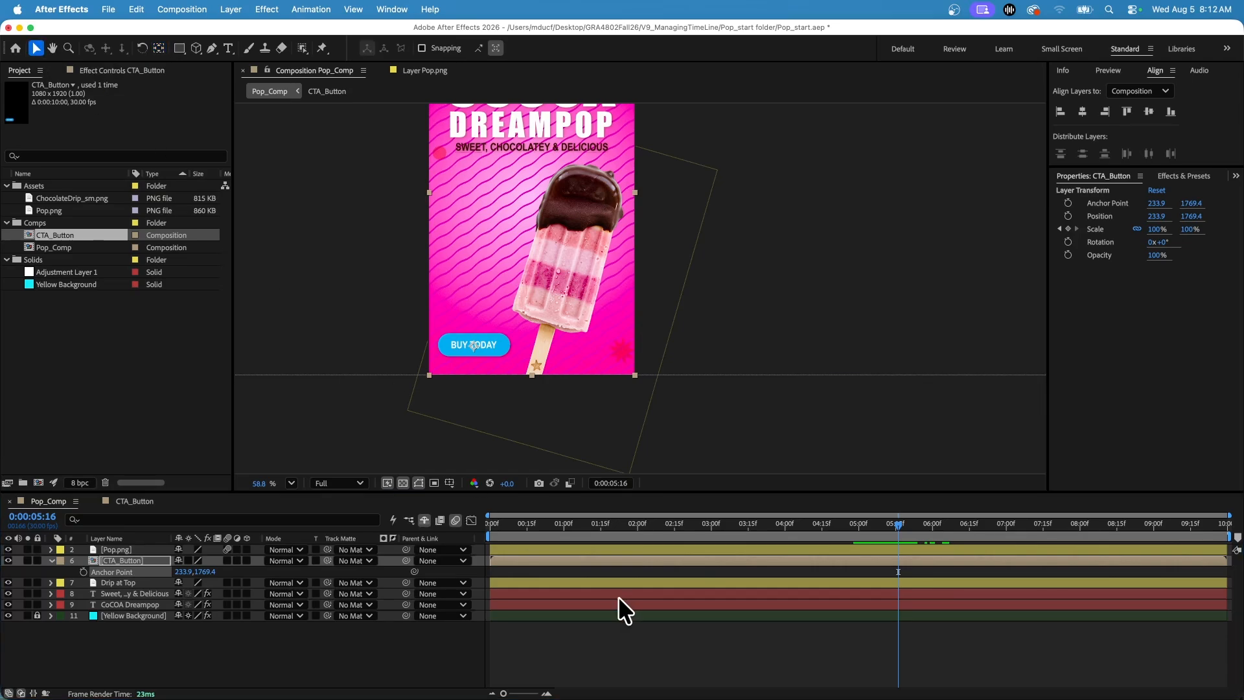
pyautogui.moveTo(890, 526); pyautogui.dragTo(417, 535)
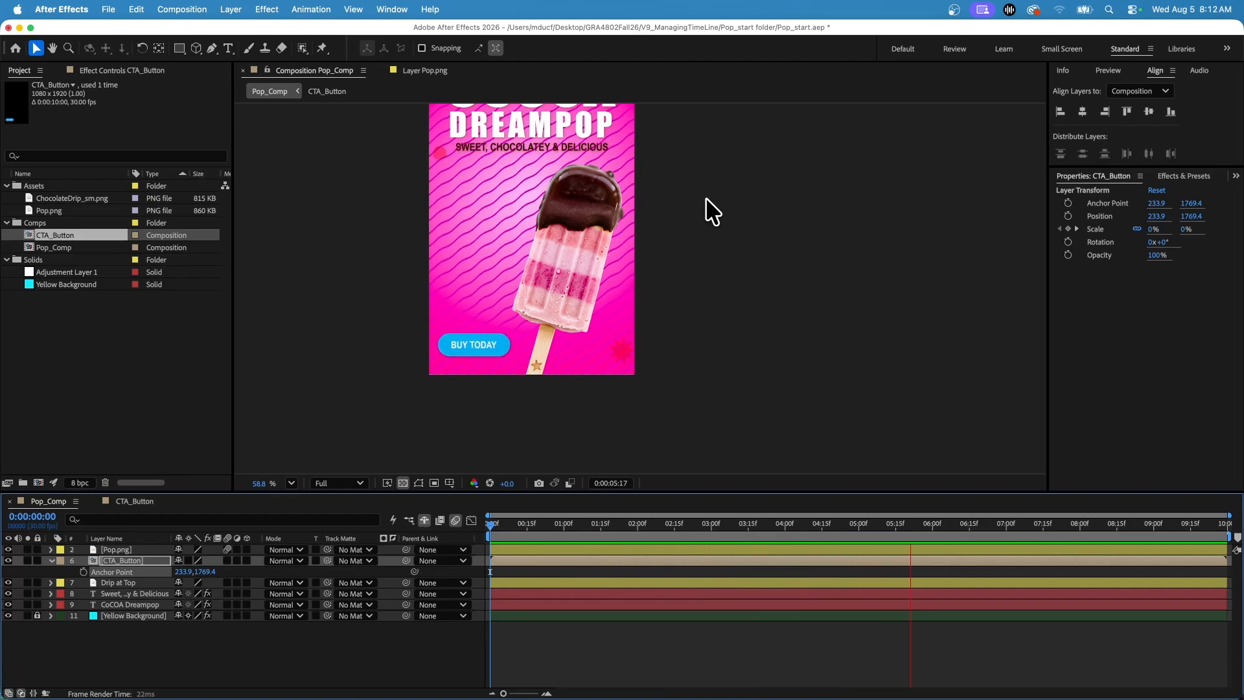
pyautogui.press('space')
# In the CTA_Button composition, extend the starts of the Buy Today and Button layers back to 0:00:02:00.
pyautogui.click(126, 499)
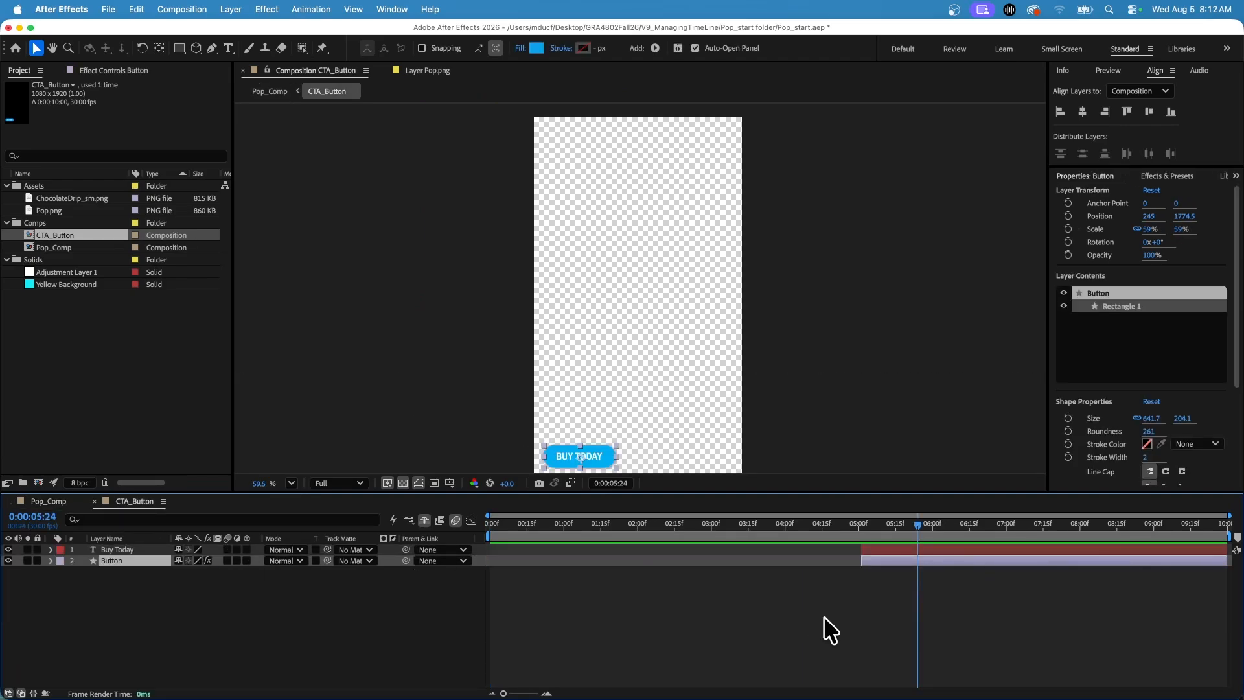
pyautogui.click(905, 553)
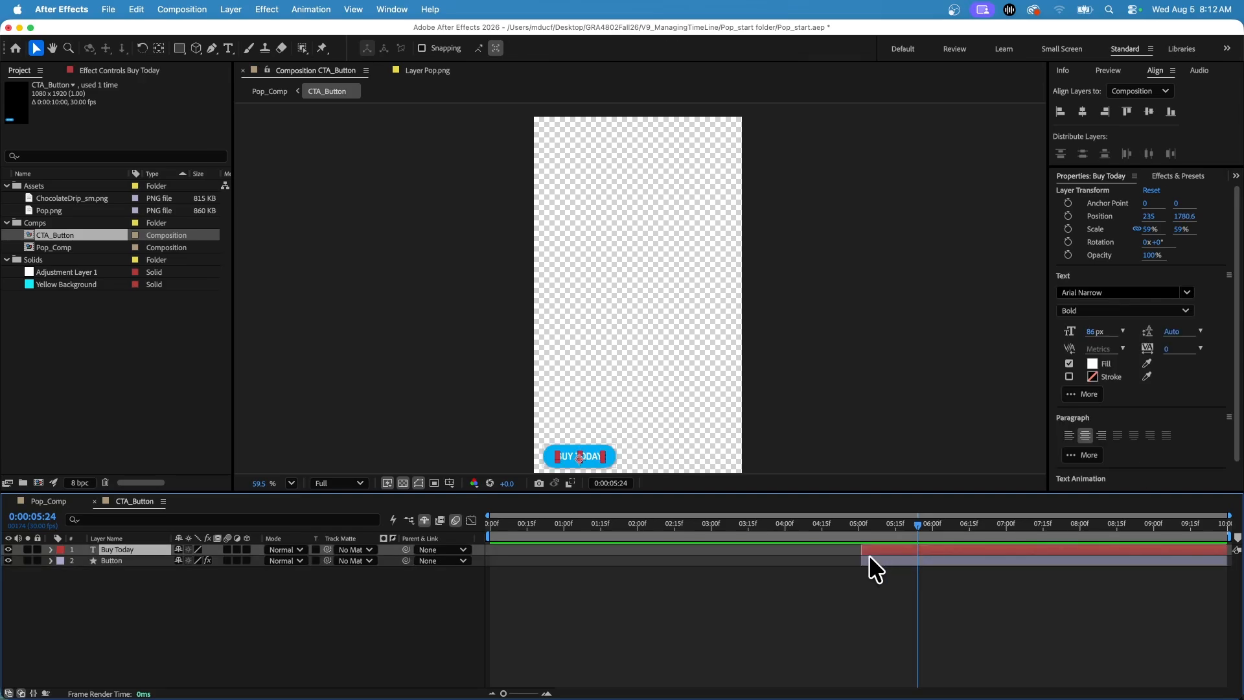
pyautogui.keyDown('shift'); pyautogui.click(872, 562); pyautogui.keyUp('shift')
pyautogui.click(861, 552)
pyautogui.click(872, 557)
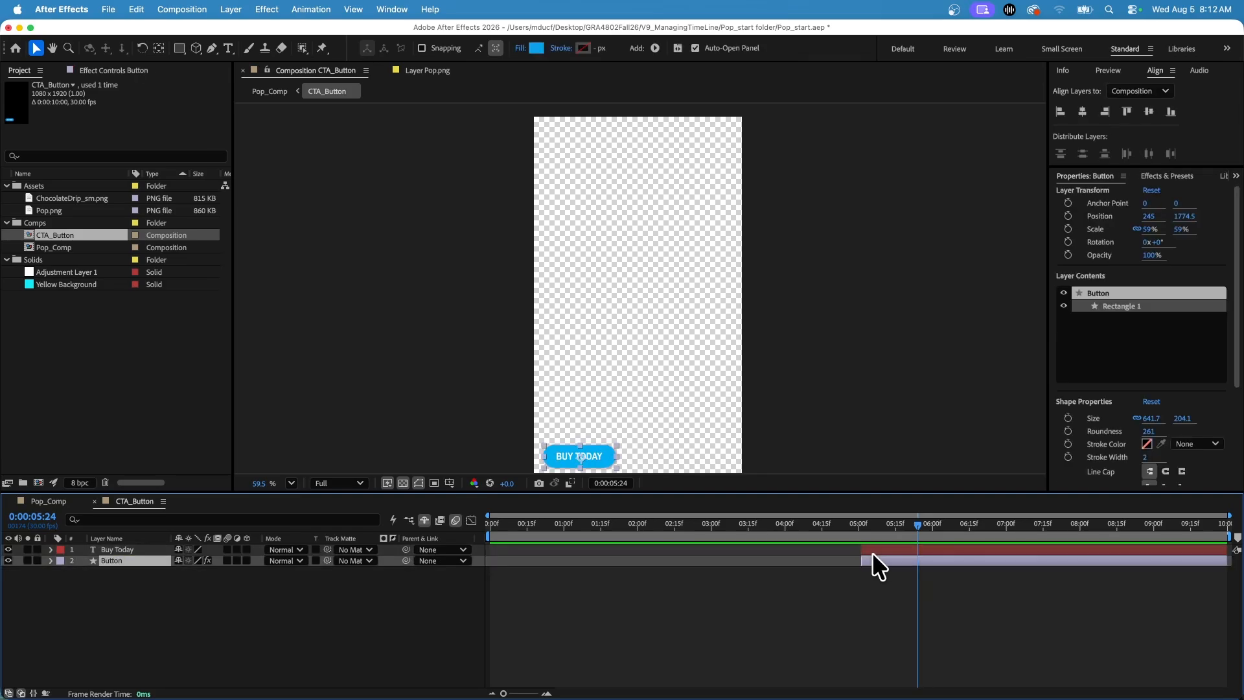
pyautogui.keyDown('shift'); pyautogui.click(863, 551); pyautogui.keyUp('shift')
pyautogui.moveTo(706, 555); pyautogui.dragTo(637, 551)
pyautogui.press('i')
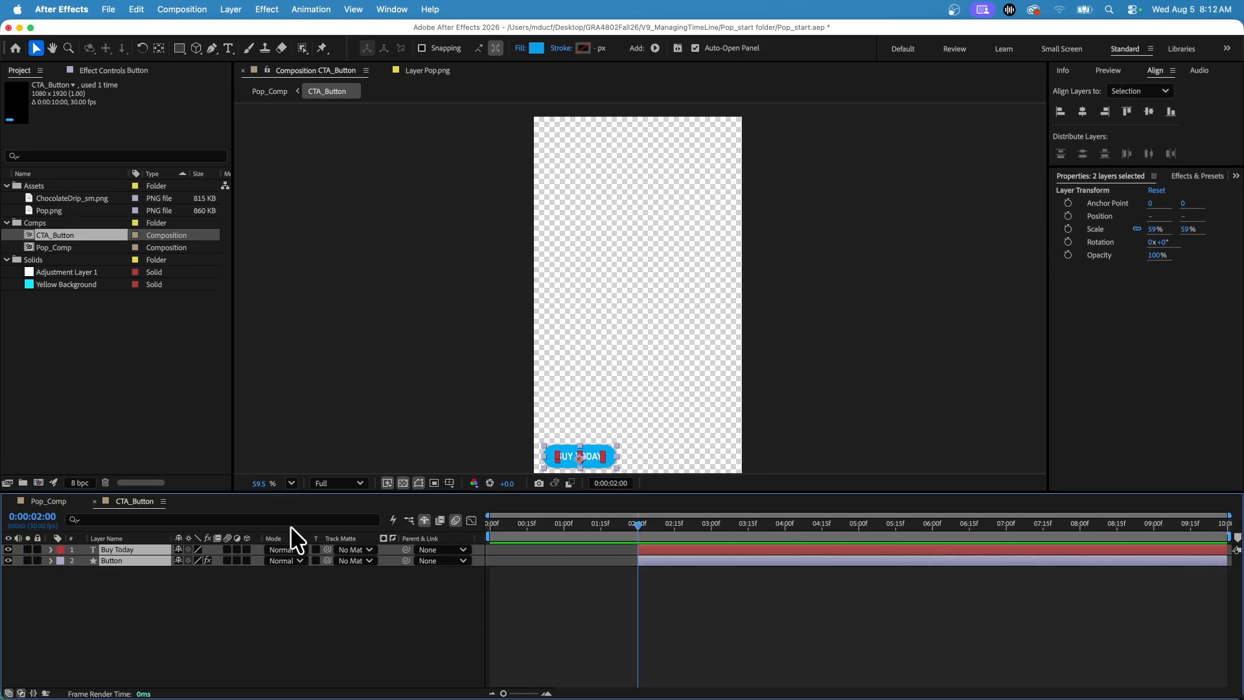
# In Pop_Comp, shift both CTA_Button Scale keyframes so the first sits at 0:00:02:00, and enable motion blur for that layer.
pyautogui.click(51, 501)
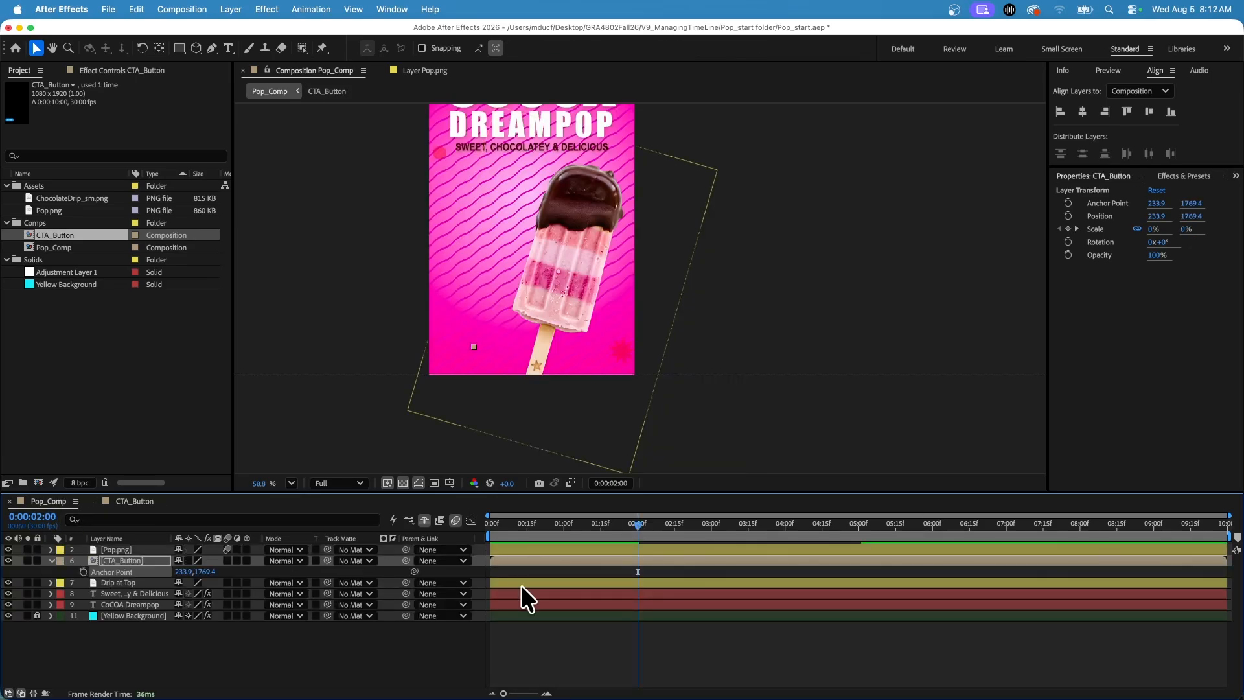
pyautogui.click(126, 561)
pyautogui.press('s')
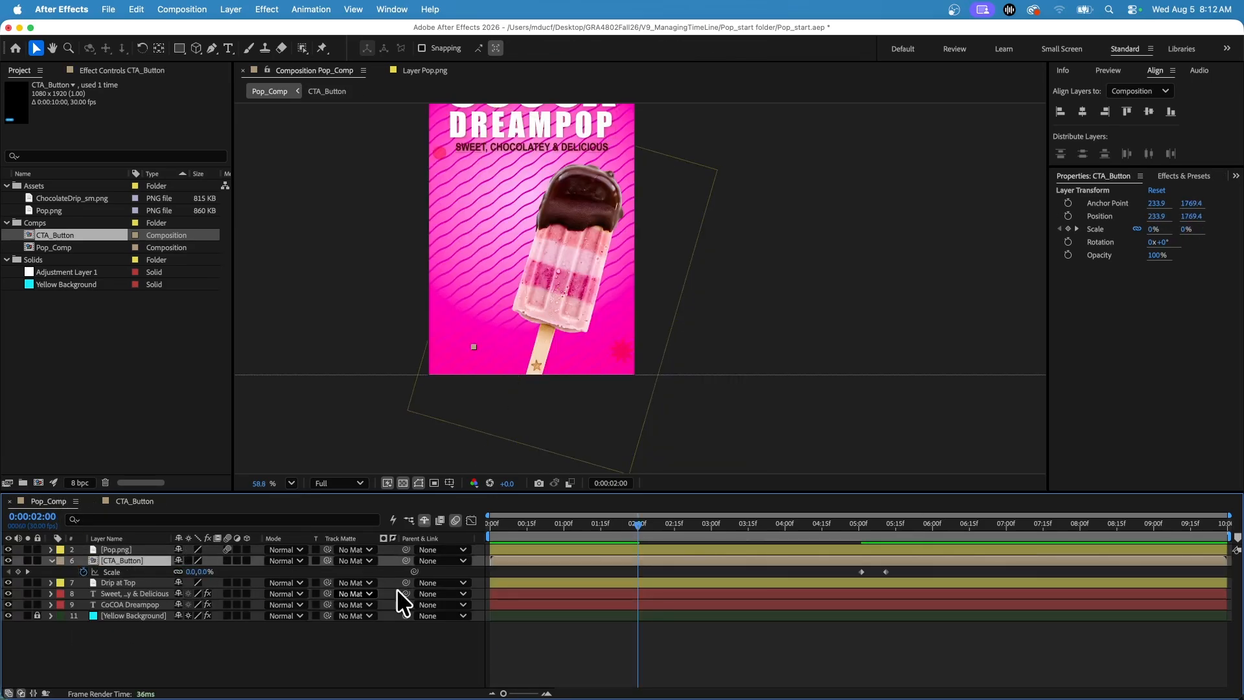
pyautogui.click(862, 571)
pyautogui.keyDown('shift'); pyautogui.click(886, 572); pyautogui.keyUp('shift')
pyautogui.moveTo(886, 573); pyautogui.dragTo(661, 583)
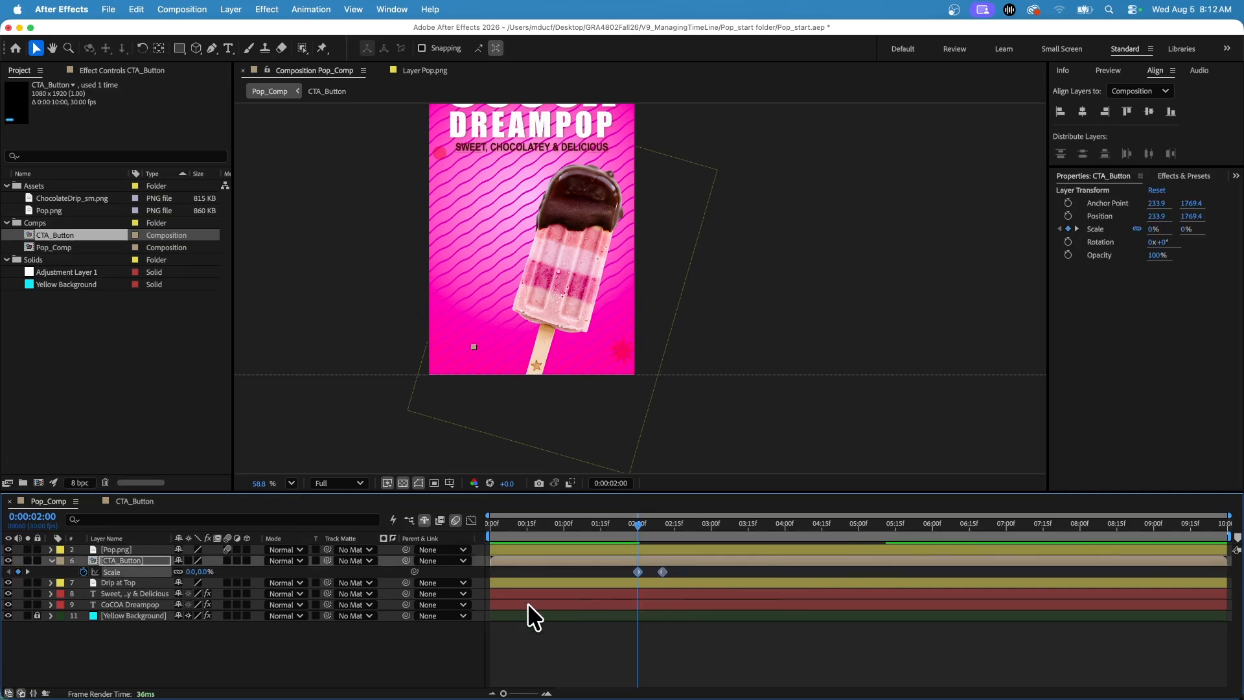
pyautogui.click(227, 560)
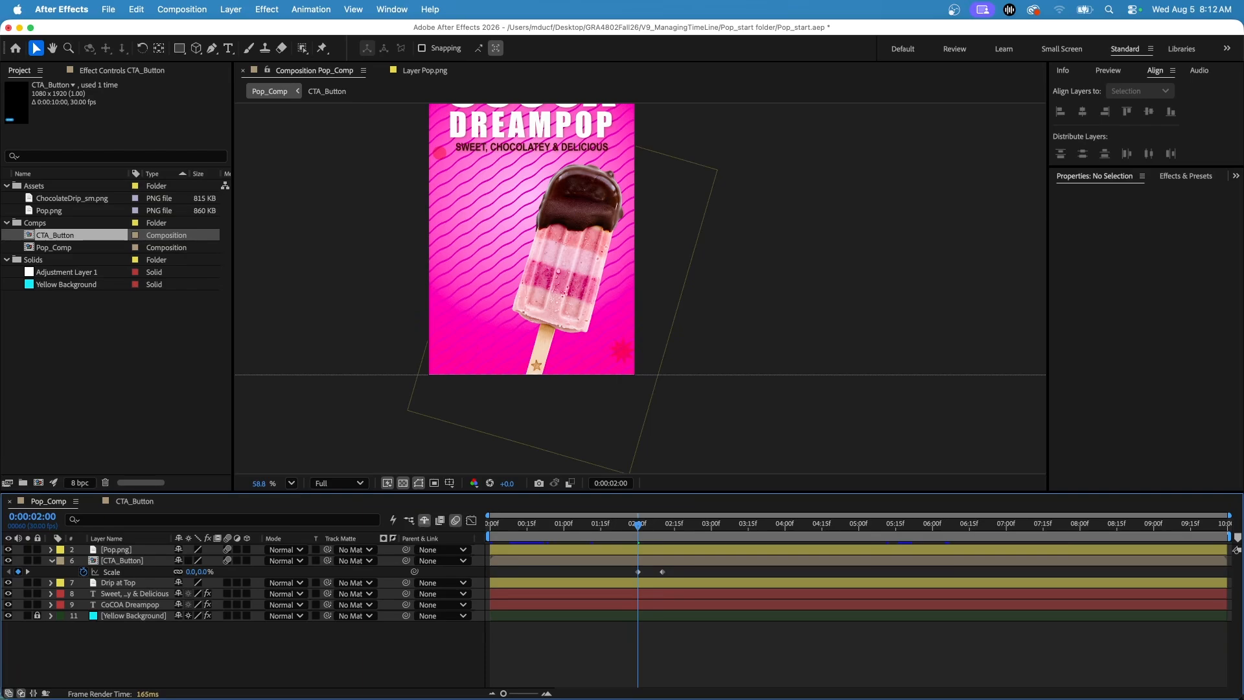
pyautogui.click(487, 525)
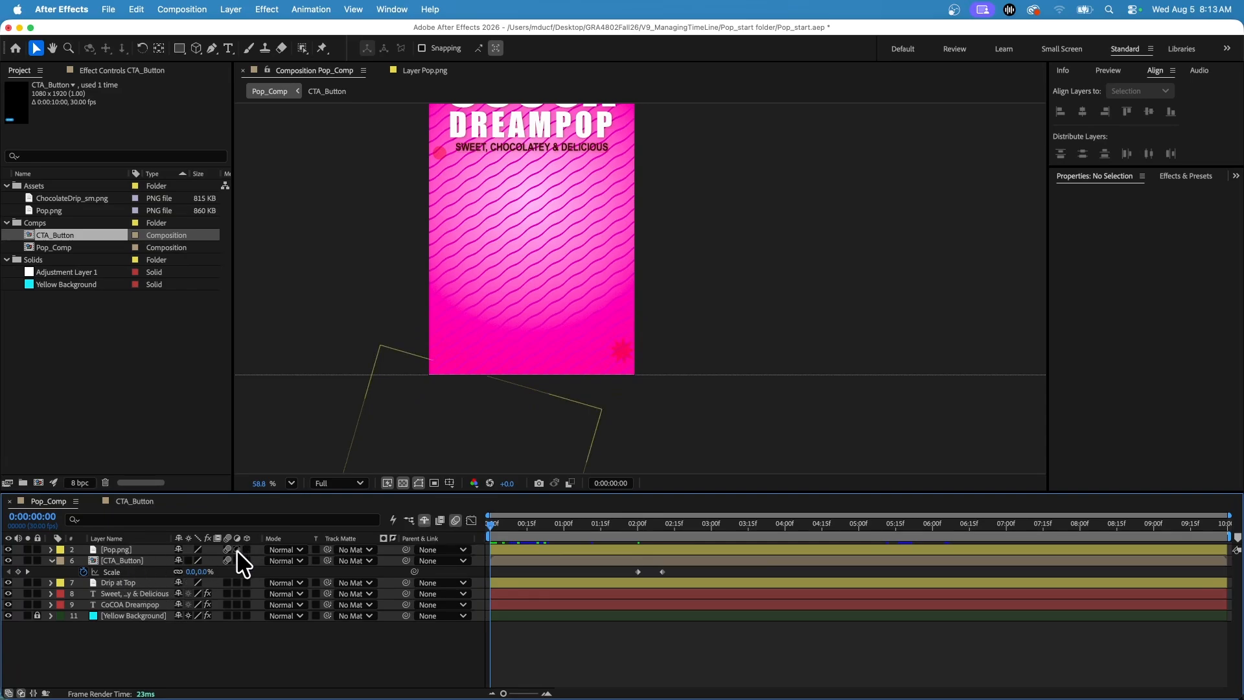
# Add a new adjustment layer at the top of Pop_Comp and apply the Curves effect to it.
pyautogui.click(223, 7)
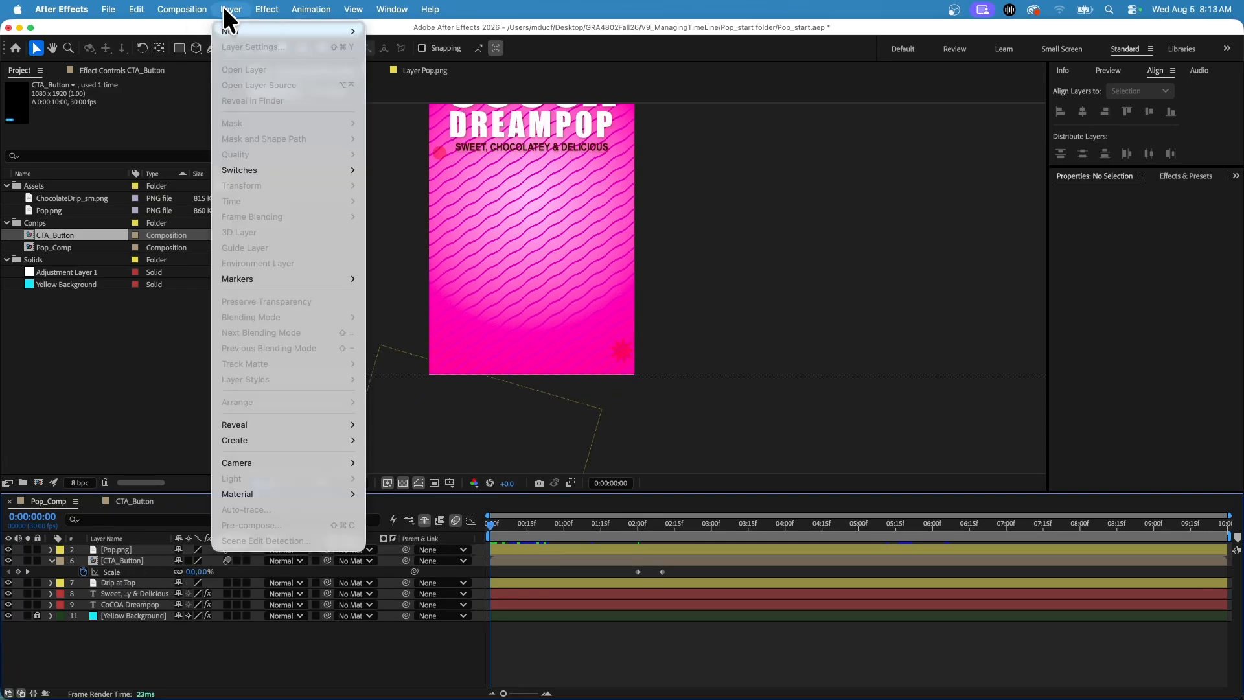
pyautogui.moveTo(232, 30)
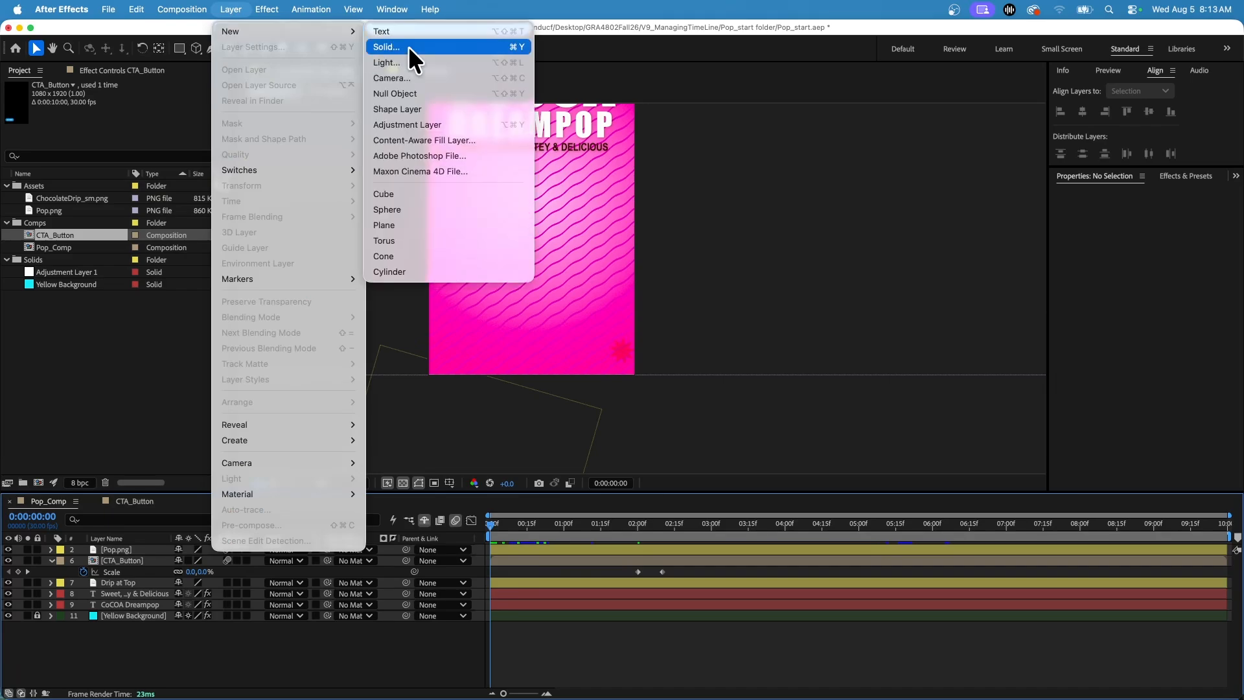
pyautogui.click(410, 124)
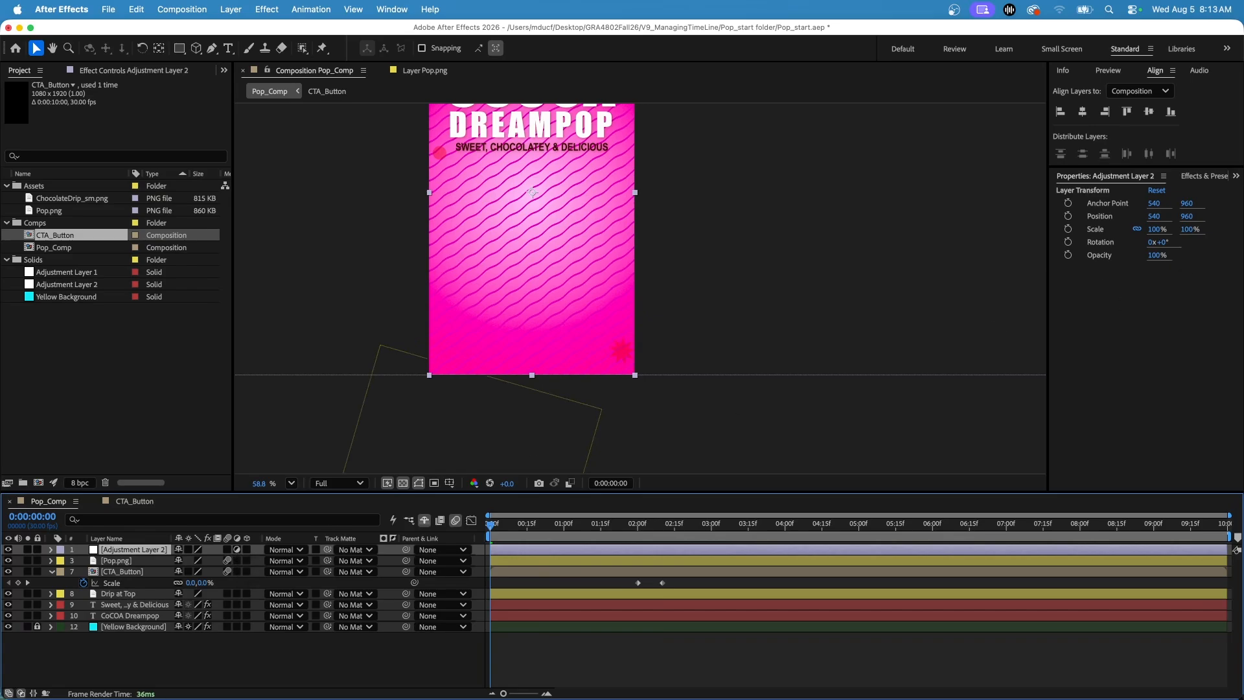
pyautogui.click(1193, 175)
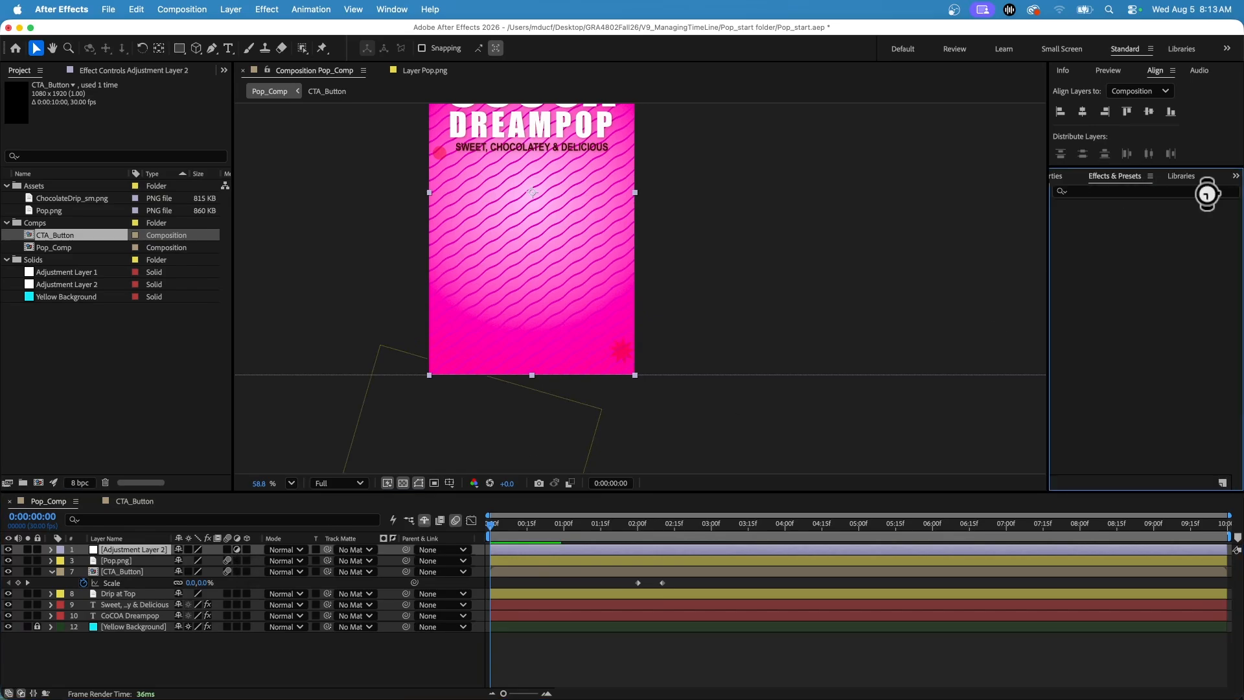
pyautogui.click(1105, 191)
pyautogui.write('cur')
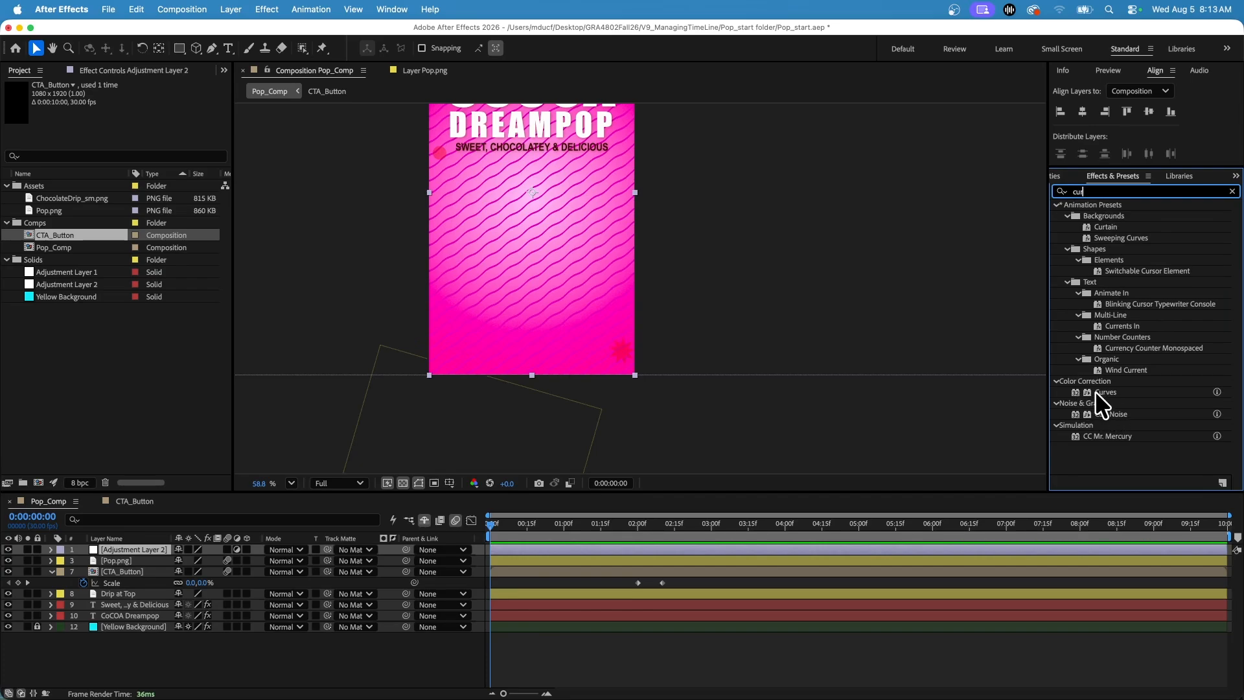
pyautogui.moveTo(1094, 391); pyautogui.dragTo(135, 546)
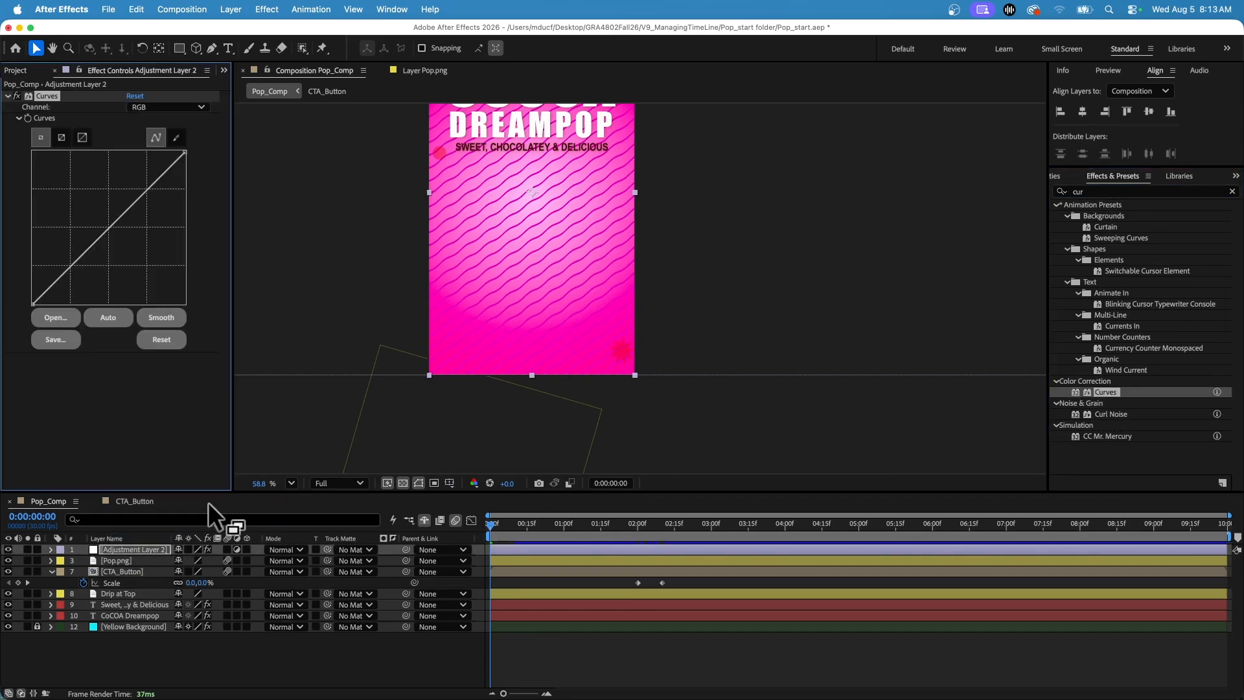
# Pull the RGB curve's midtones down to darken the composition, and switch the layer's adjustment behaviour off and on to compare.
pyautogui.moveTo(125, 199); pyautogui.dragTo(128, 225)
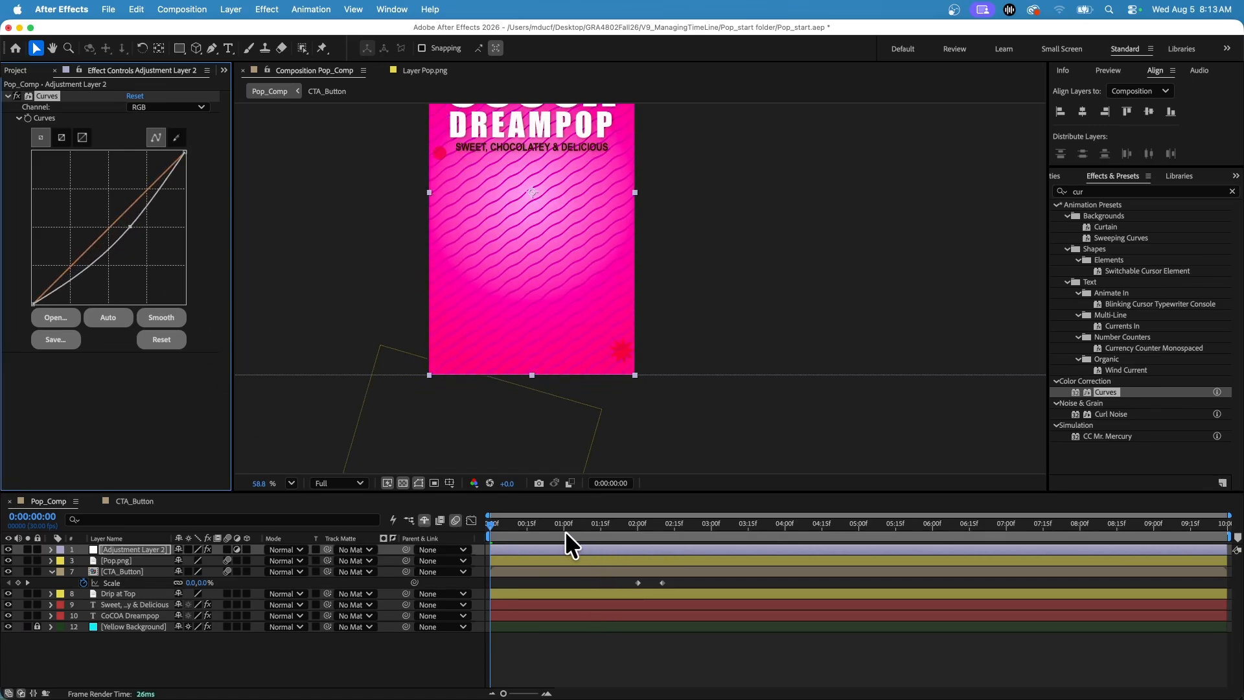
pyautogui.moveTo(563, 526)
pyautogui.mouseDown()
pyautogui.moveTo(670, 521)
pyautogui.moveTo(544, 524)
pyautogui.mouseUp()
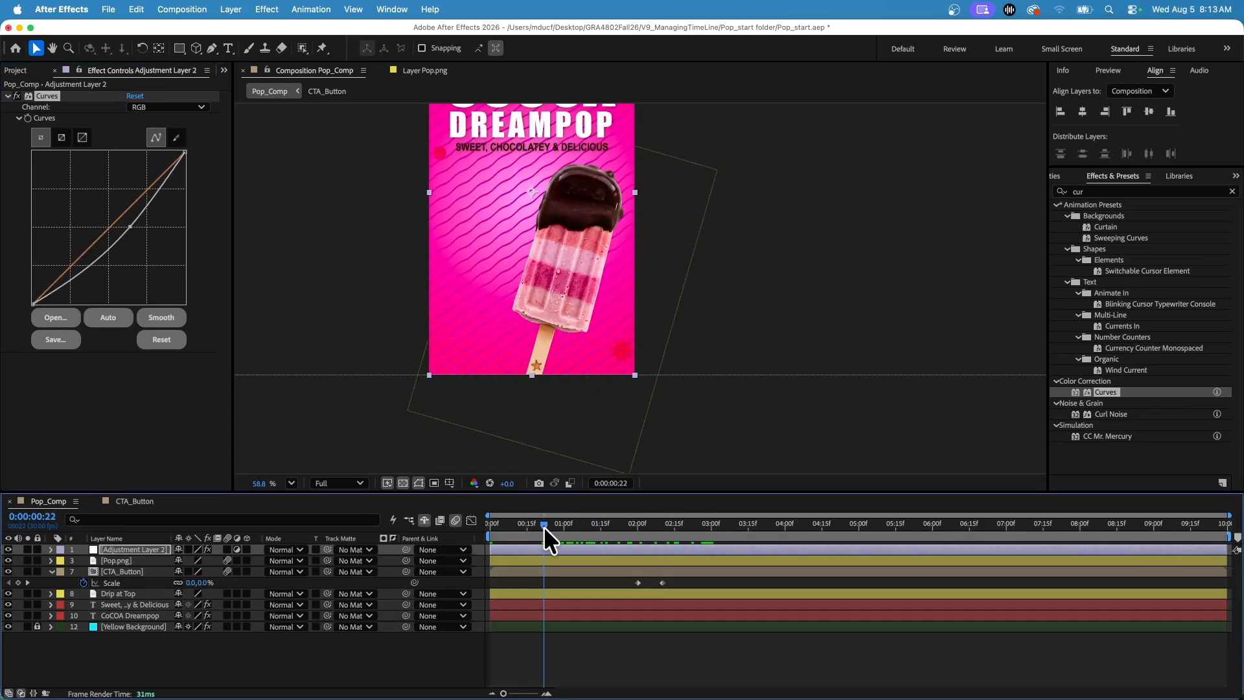
pyautogui.click(237, 549)
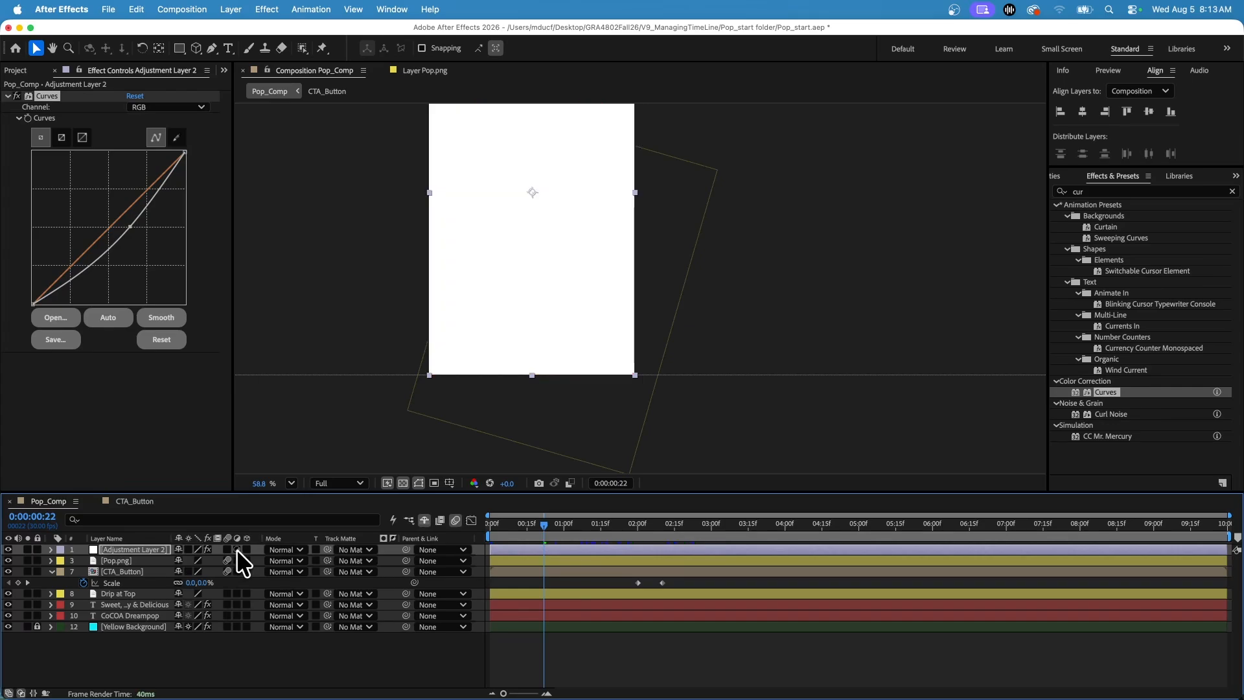
pyautogui.click(237, 549)
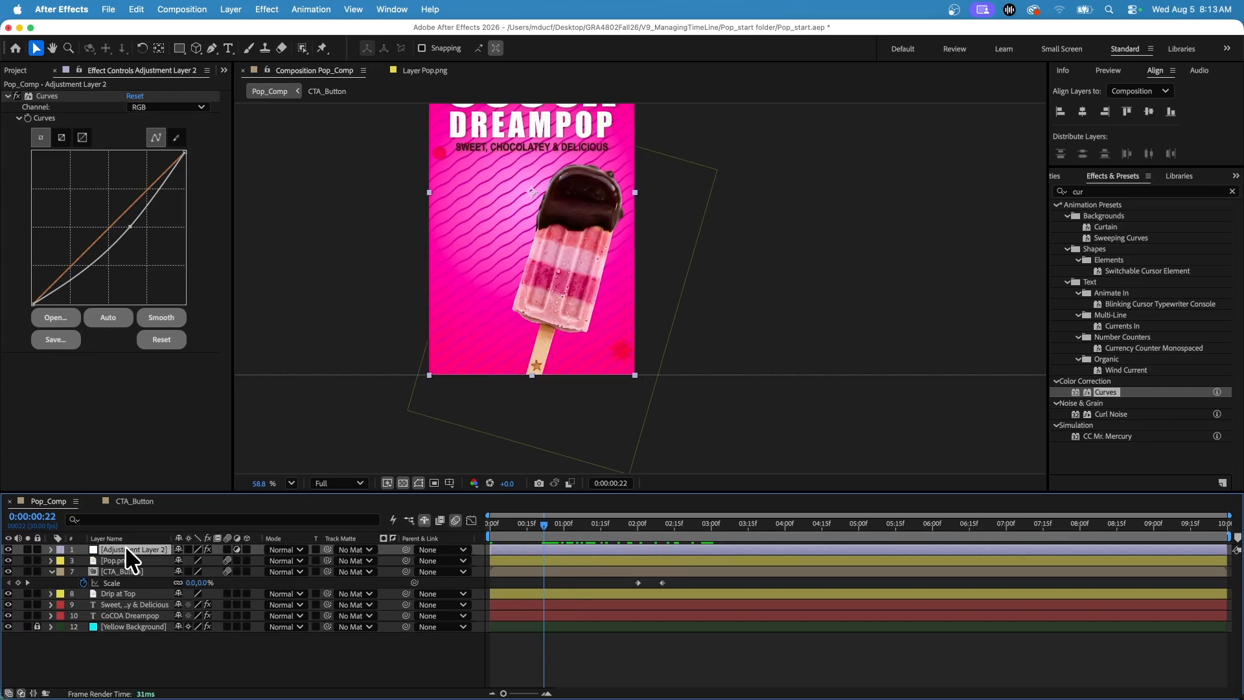
# Rename the new adjustment layer as Curves.
pyautogui.press('Return')
pyautogui.write('Cuvers')
pyautogui.press('BackSpace')
pyautogui.press('BackSpace')
pyautogui.press('BackSpace')
pyautogui.press('BackSpace')
pyautogui.write('rves')
pyautogui.press('Return')
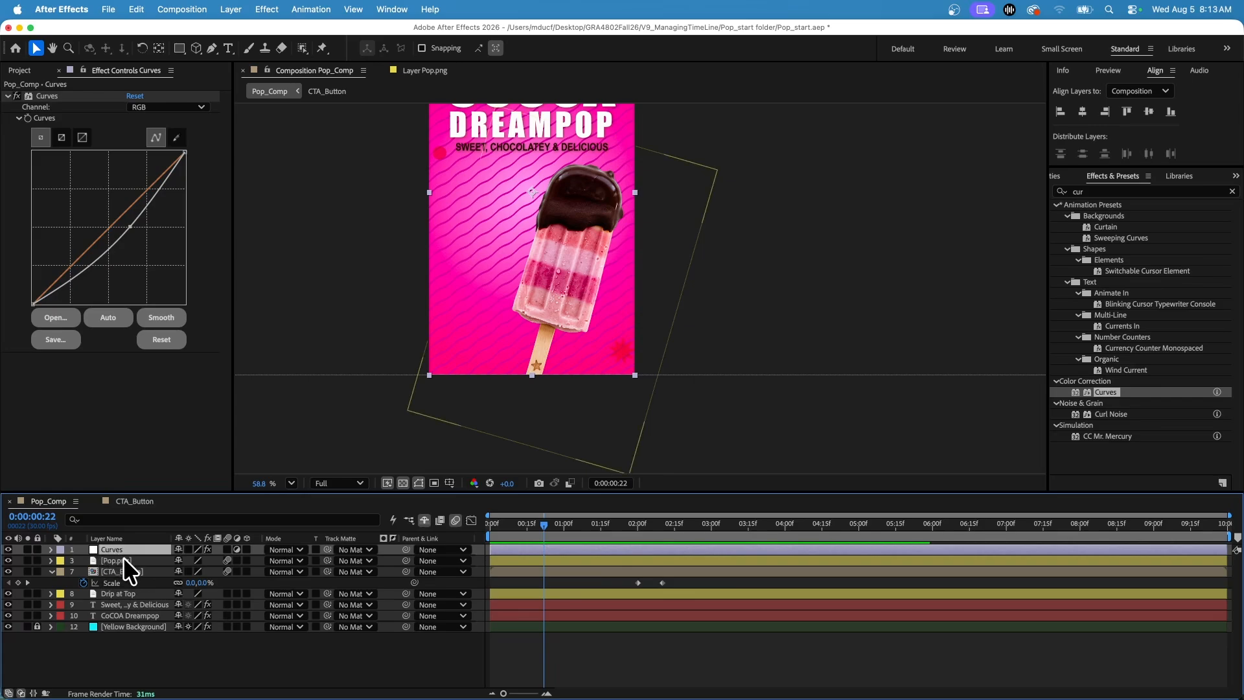
# Collapse the CTA_Button layer's properties and close the open CTA_Button timeline, returning the playhead near the start of Pop_Comp.
pyautogui.click(53, 570)
pyautogui.click(50, 571)
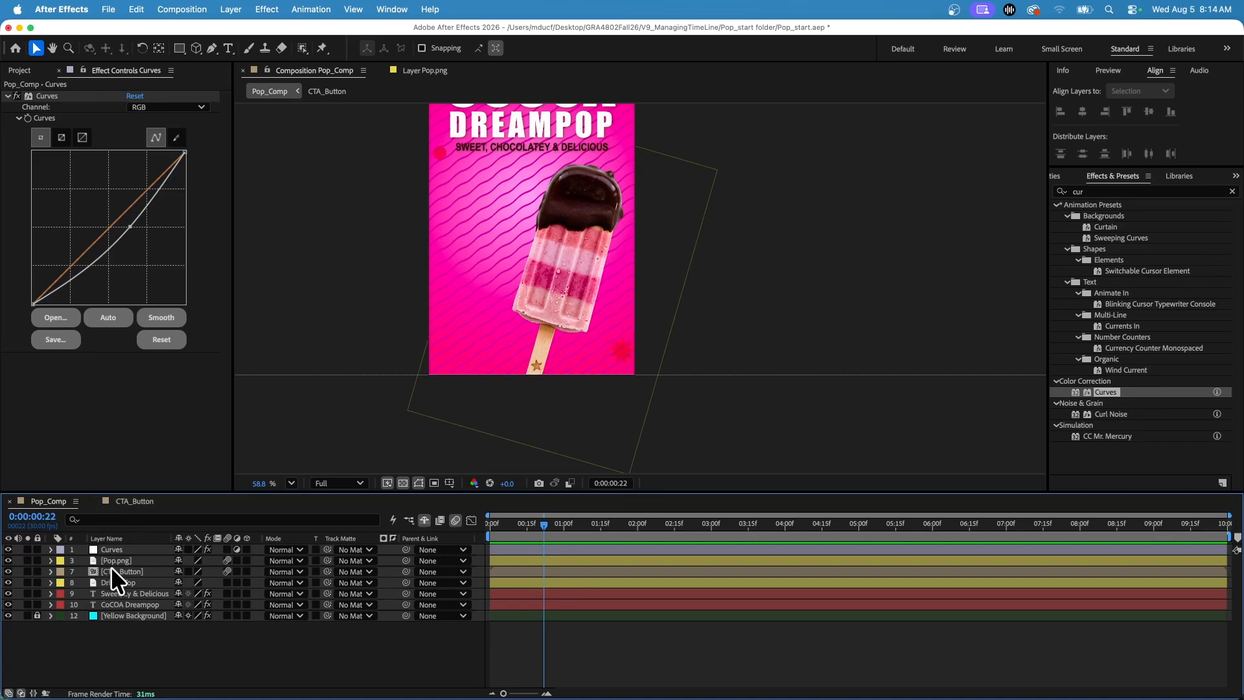
pyautogui.click(92, 500)
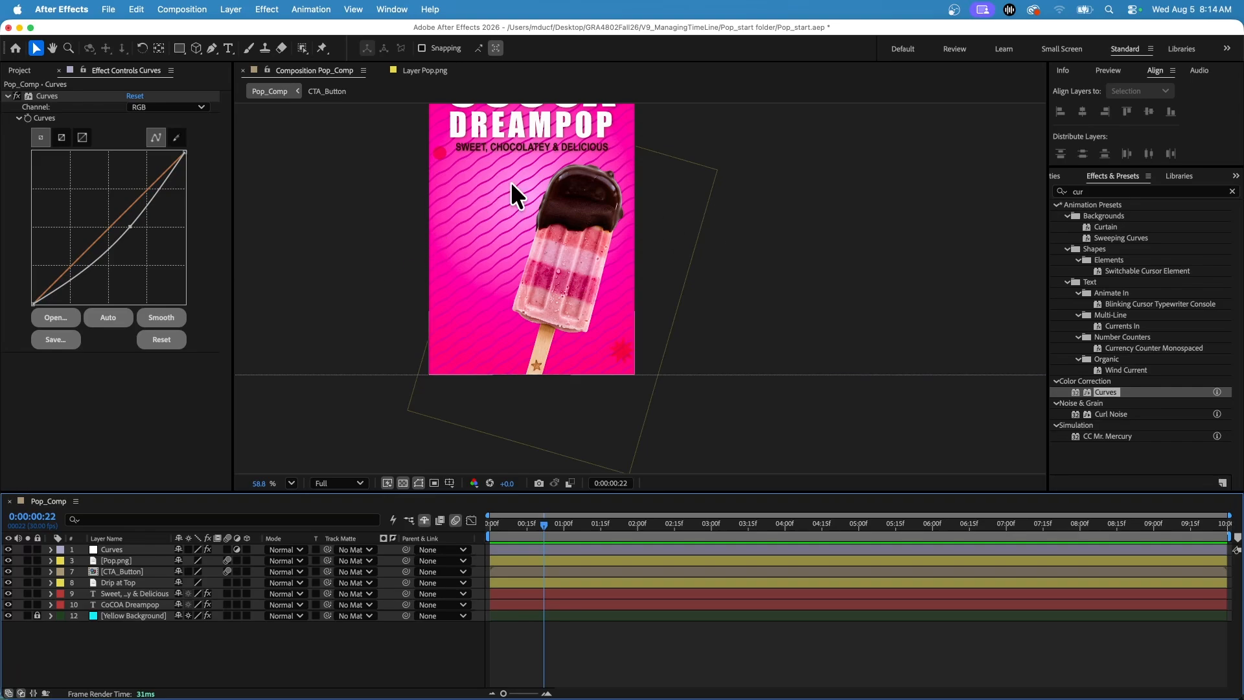
pyautogui.moveTo(519, 516); pyautogui.dragTo(492, 542)
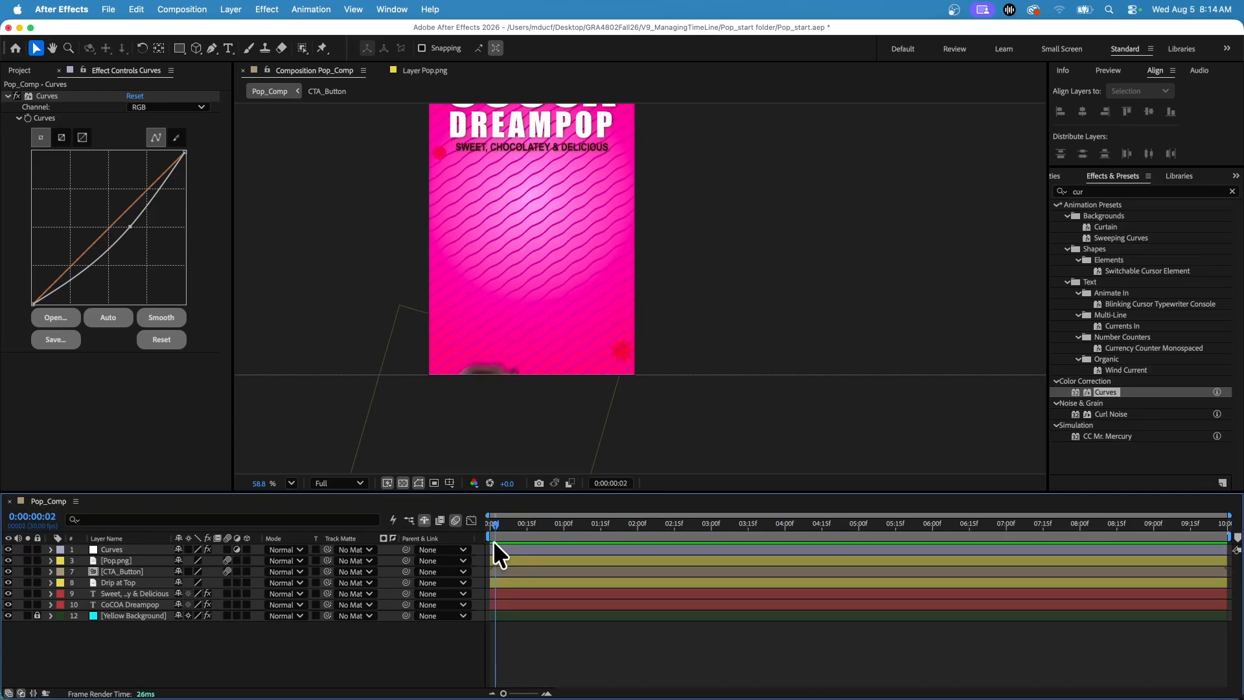